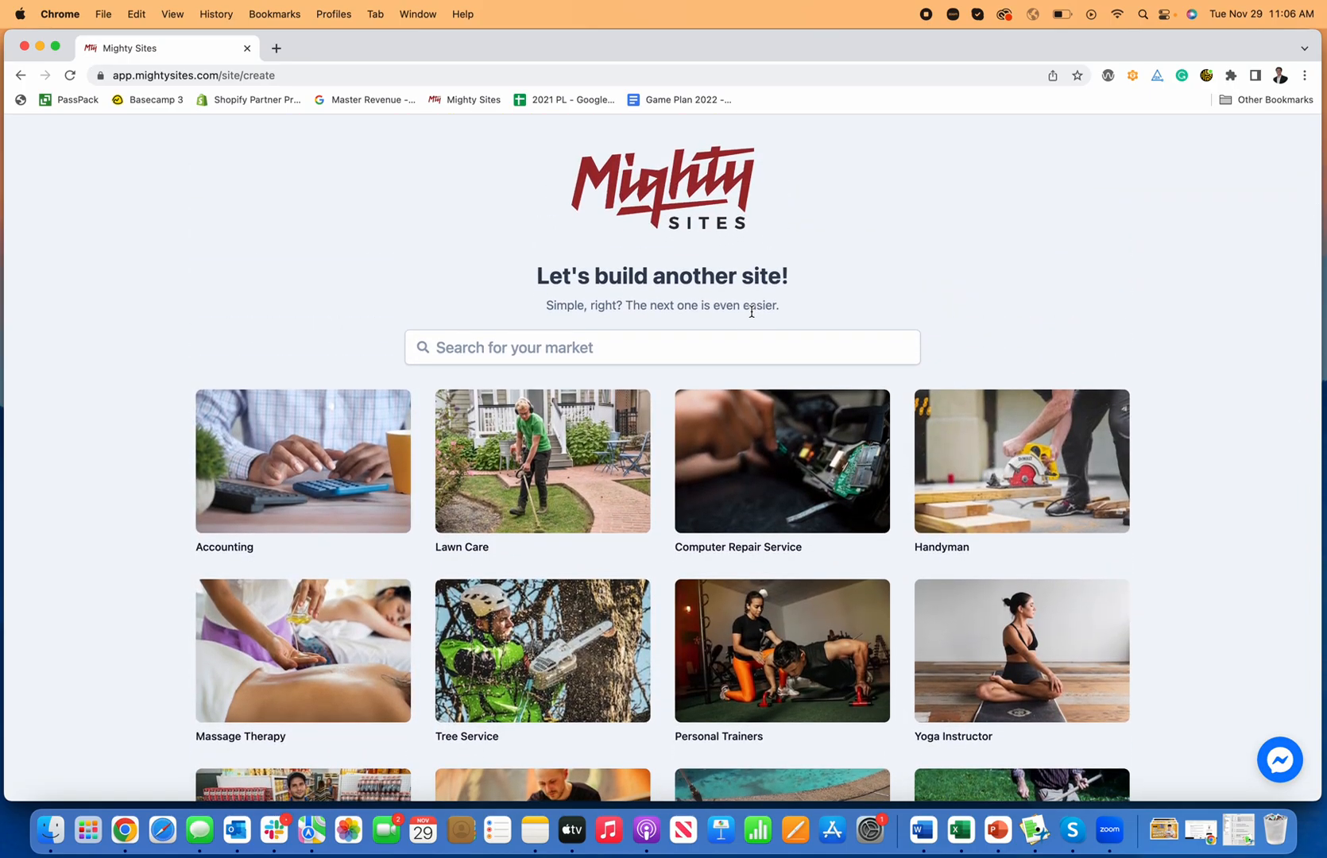
# Step: Browse the market template grid for a suitable template
pyautogui.scroll(-20, 752, 311)
pyautogui.scroll(-8, 761, 314)
pyautogui.scroll(-6, 761, 314)
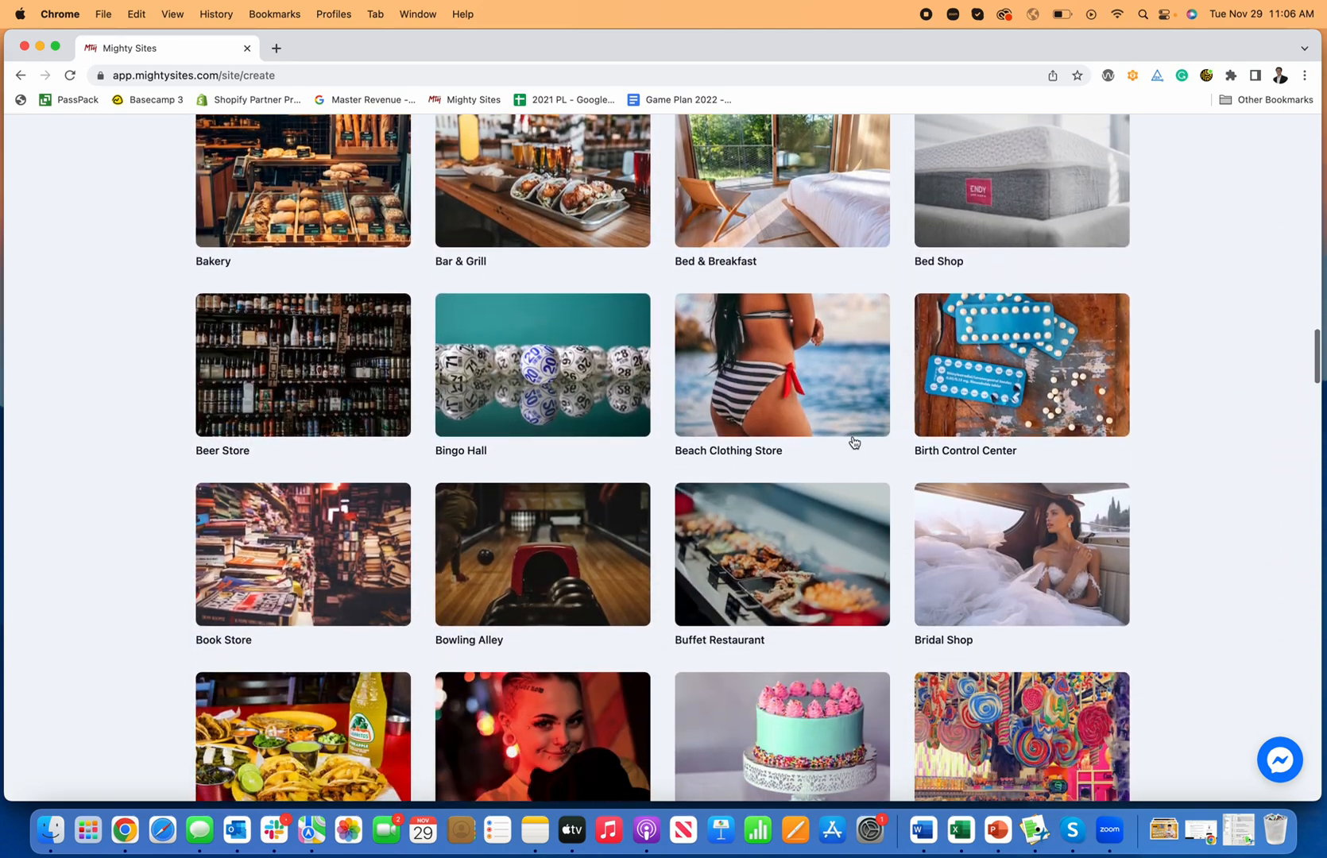
pyautogui.scroll(8, 853, 443)
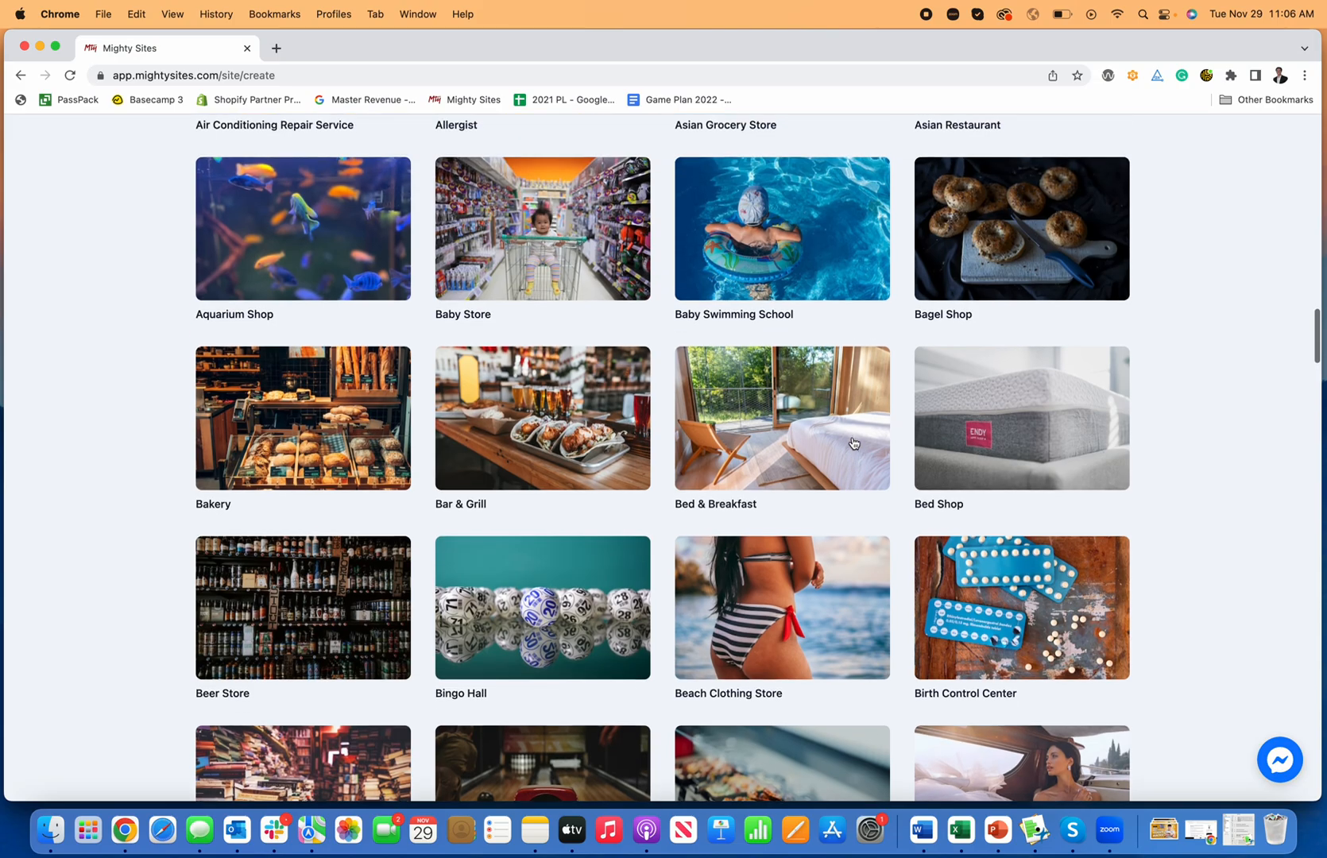
pyautogui.scroll(15, 853, 443)
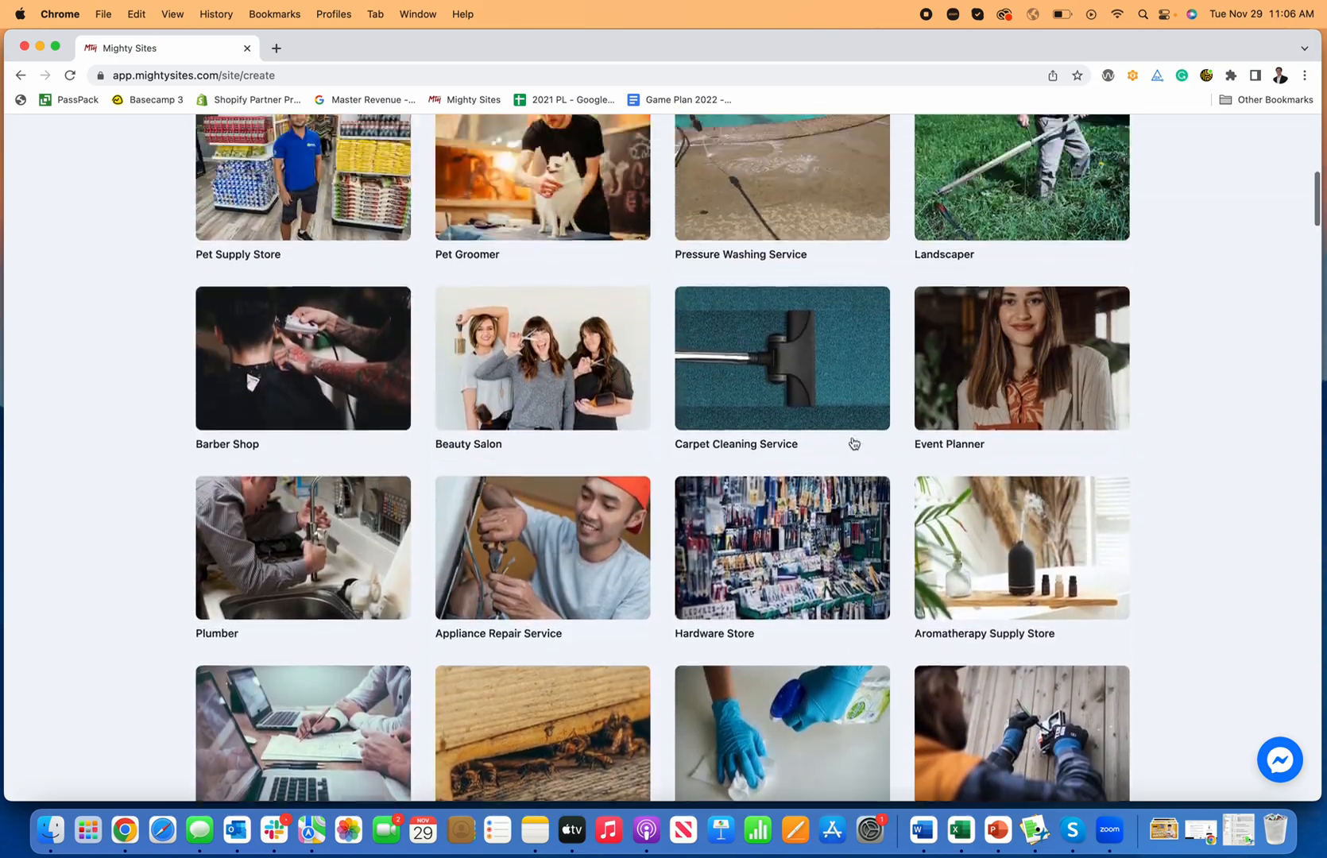
pyautogui.scroll(4, 853, 443)
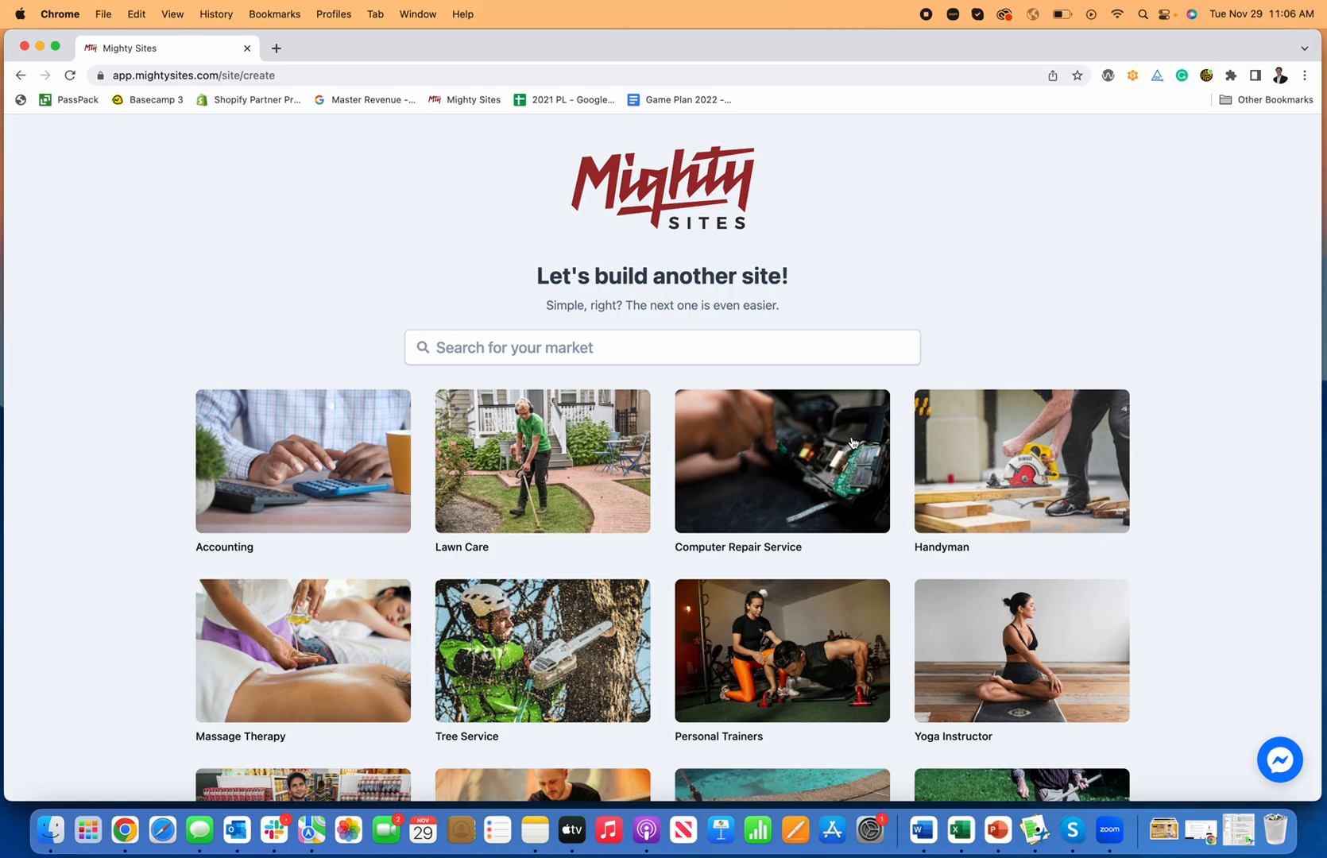
pyautogui.scroll(-1, 607, 360)
pyautogui.scroll(1, 628, 357)
# Step: Filter the markets by 'contra' and scroll down to Roofing Contractor
pyautogui.click(643, 353)
pyautogui.write('co')
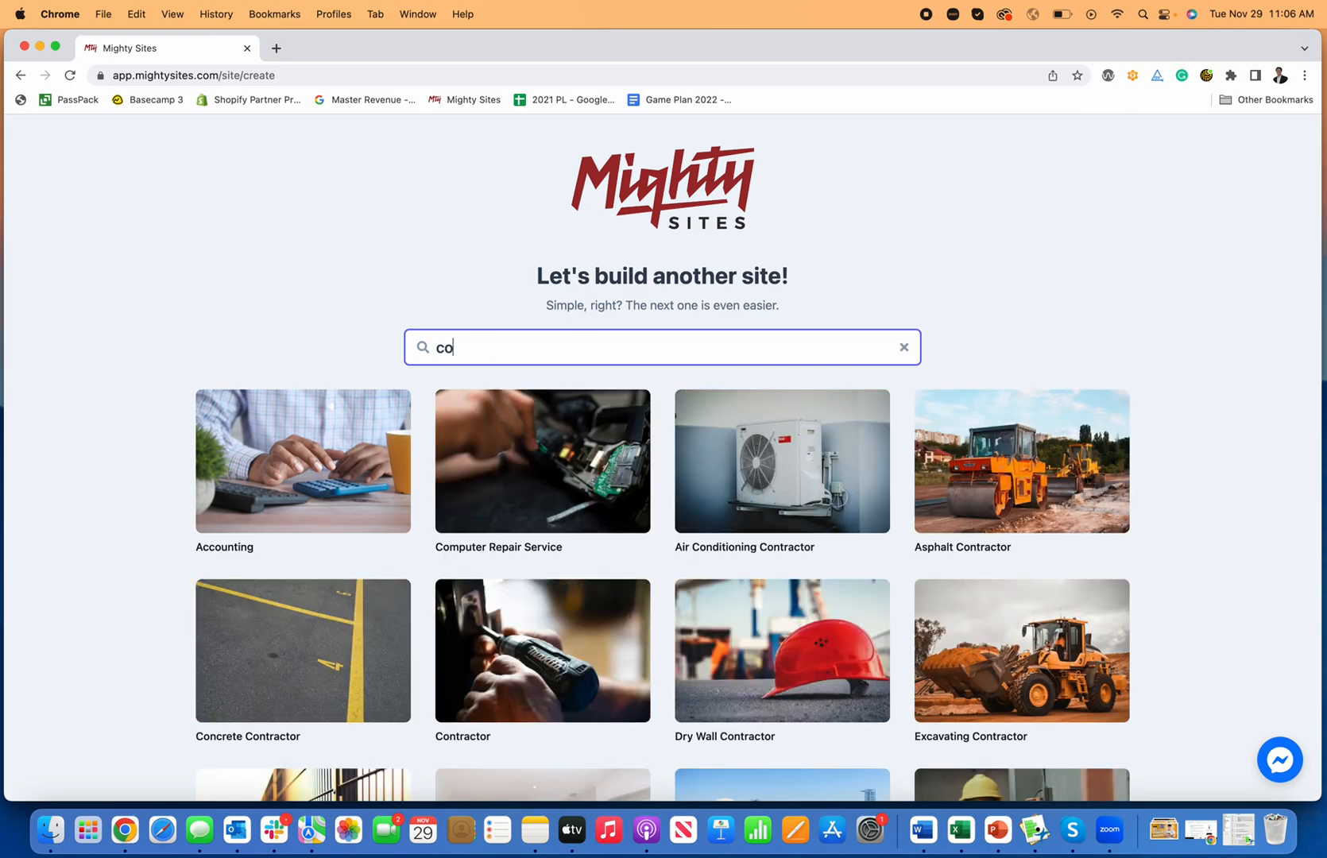
pyautogui.write('ntractor')
pyautogui.scroll(-3, 556, 398)
pyautogui.scroll(-2, 405, 451)
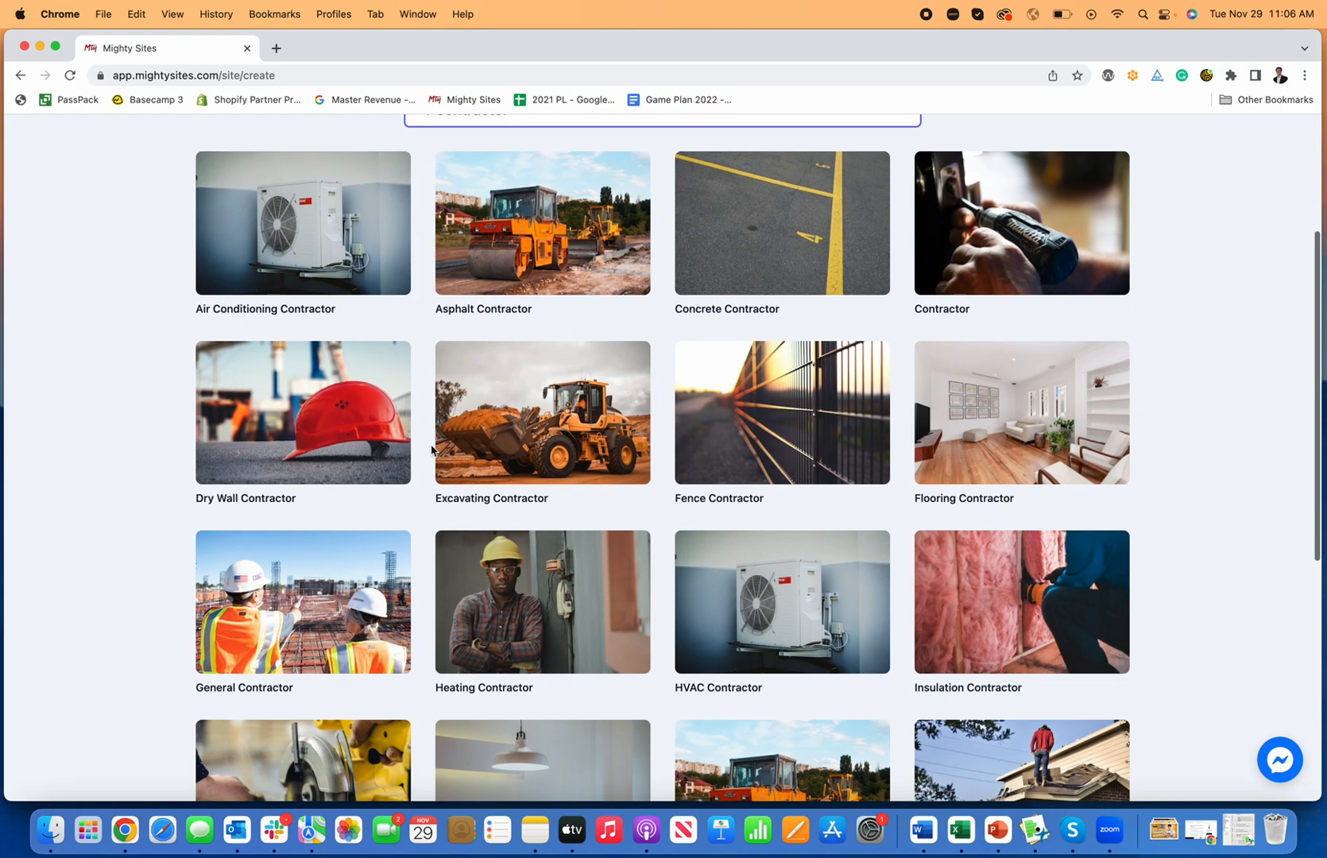
pyautogui.scroll(-2, 963, 524)
pyautogui.scroll(-4, 761, 650)
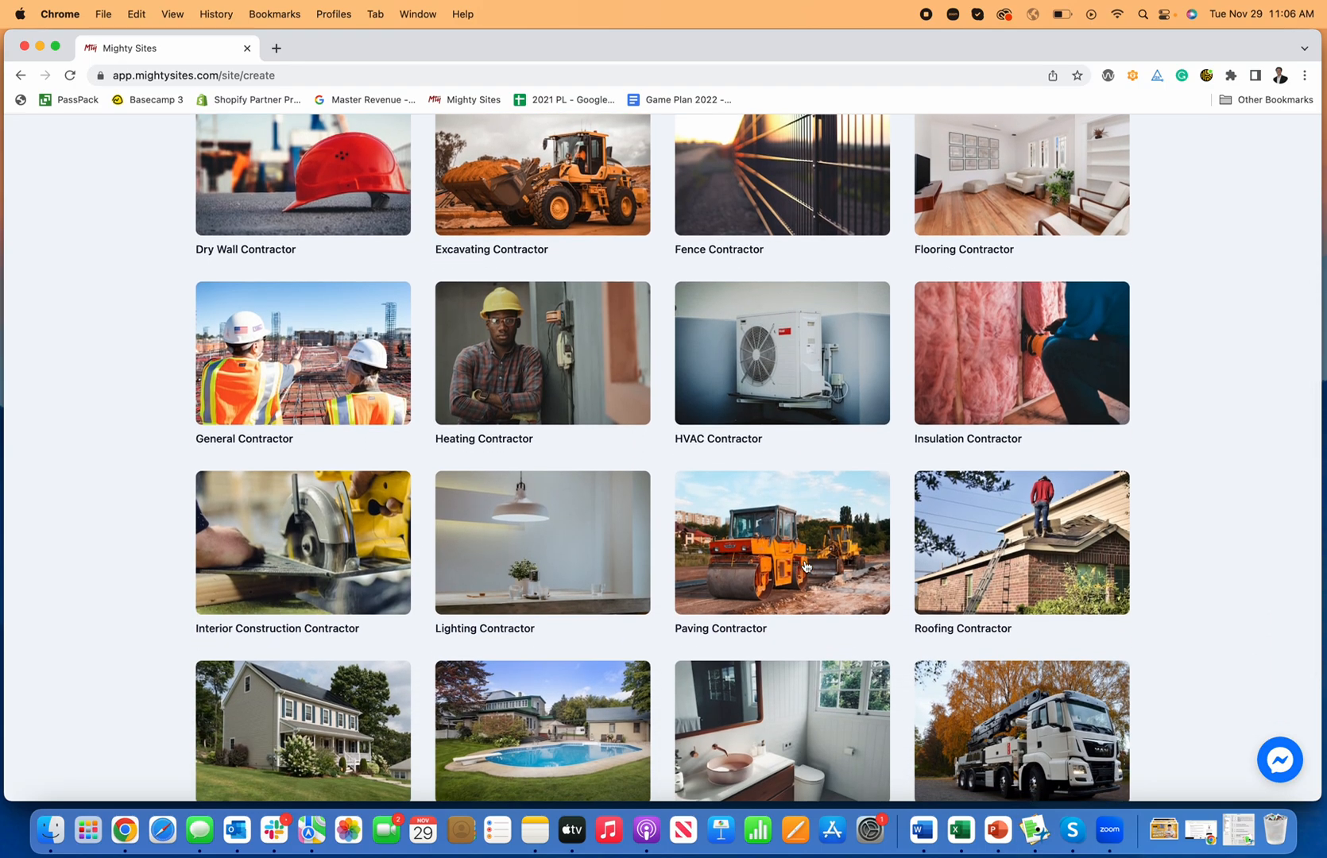
pyautogui.scroll(-3, 795, 566)
pyautogui.scroll(1, 908, 540)
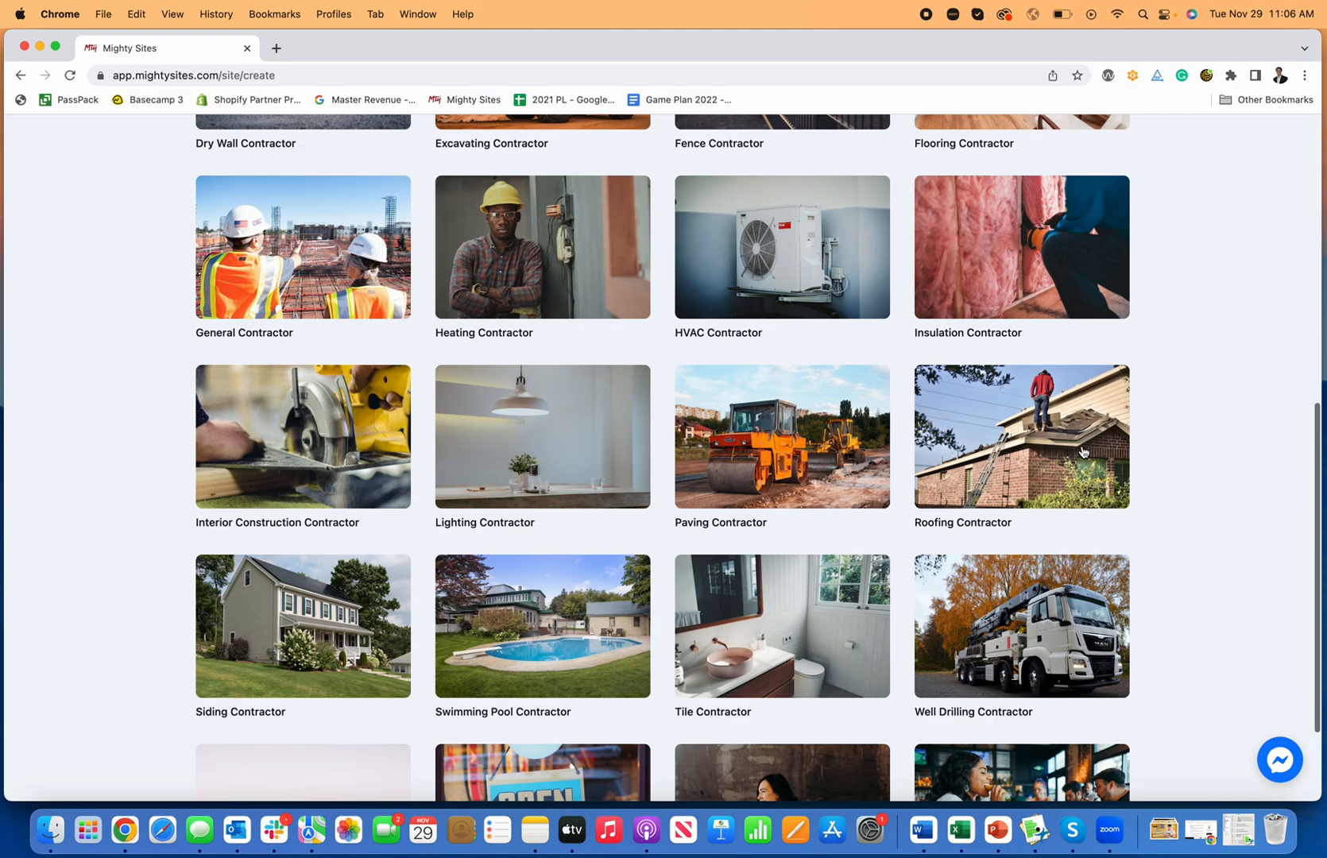
# Step: Start a Roofing Contractor site with the company name, Raleigh, NC, and business type Service
pyautogui.click(1071, 453)
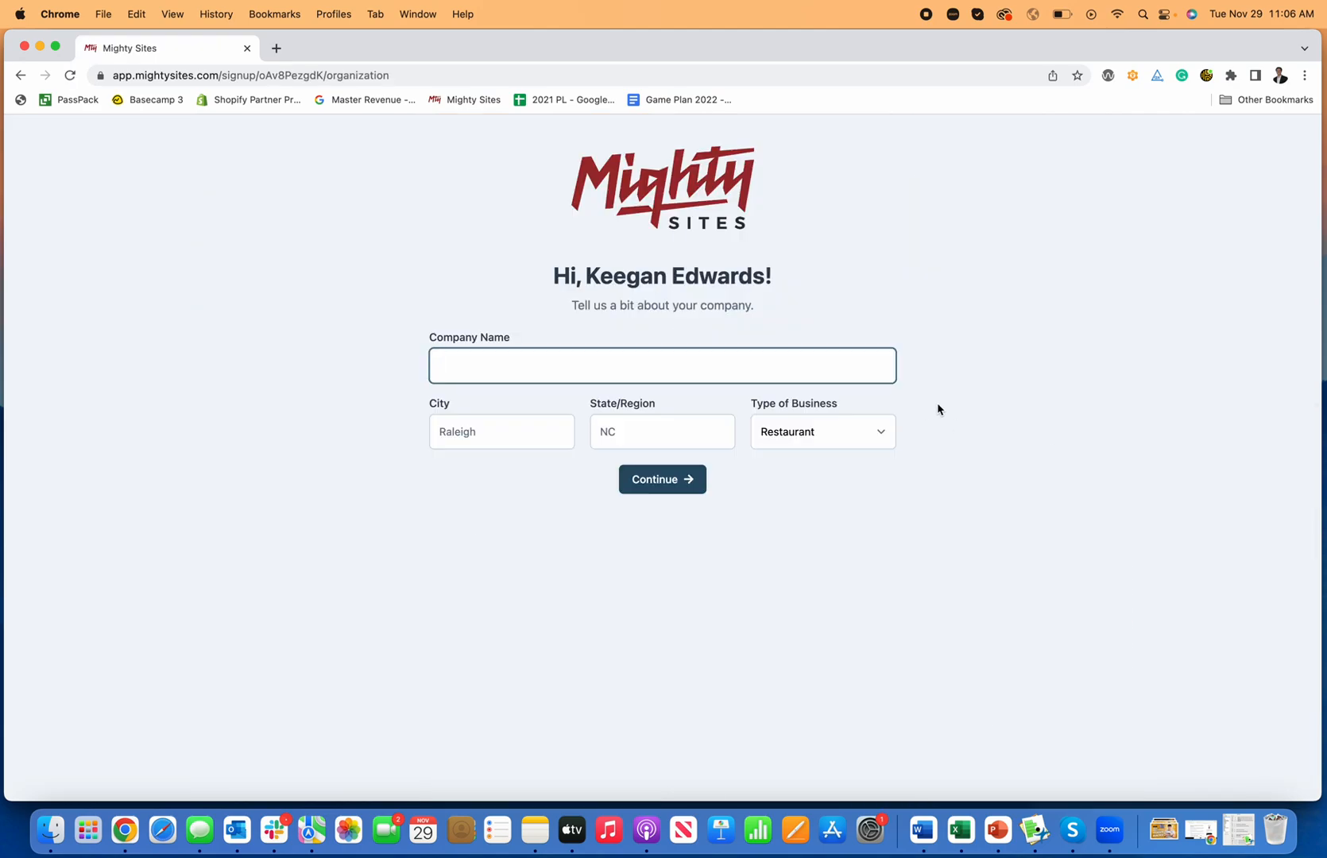
pyautogui.write('s ')
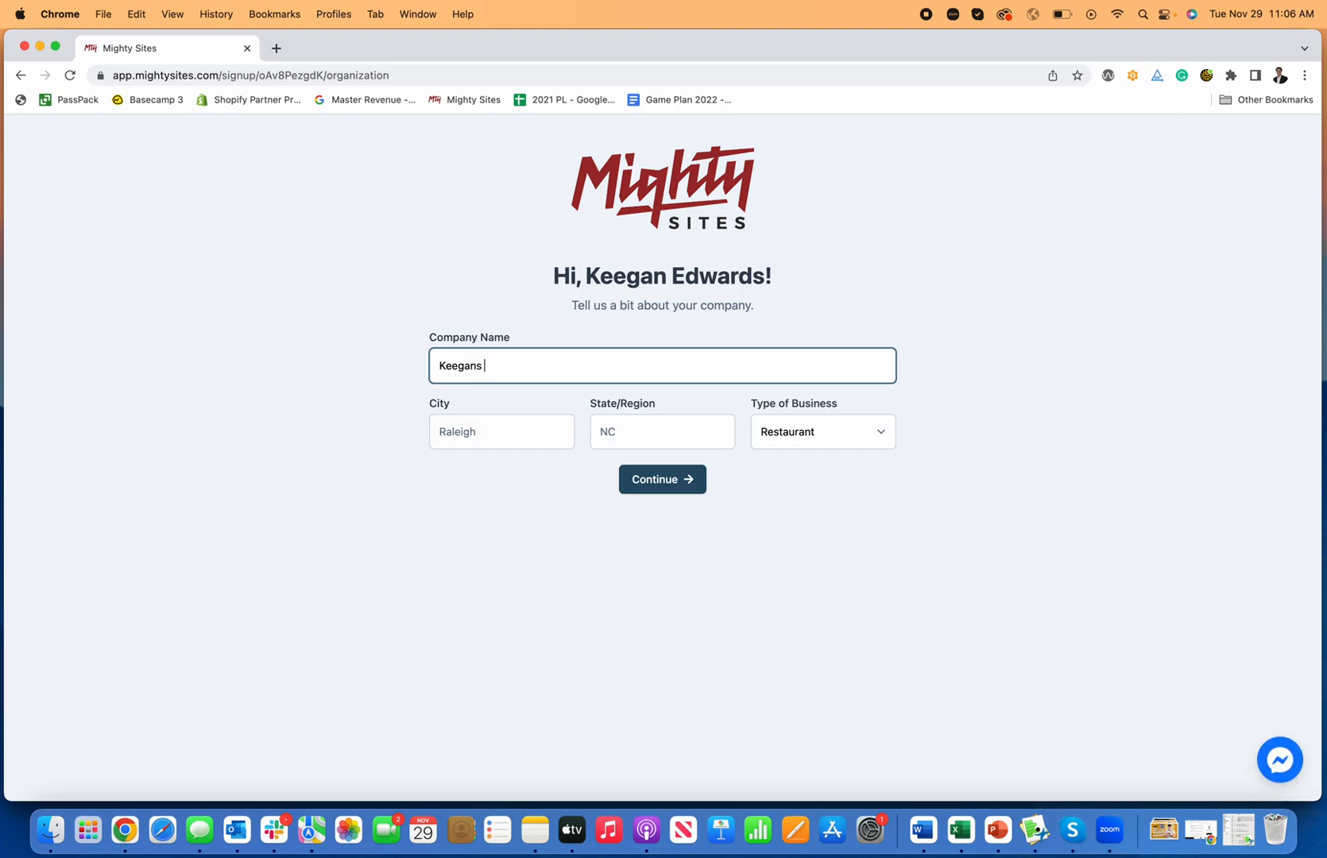
pyautogui.write('Roofing Business')
pyautogui.press('Tab')
pyautogui.write('Raleigh')
pyautogui.press('Tab')
pyautogui.press('Tab')
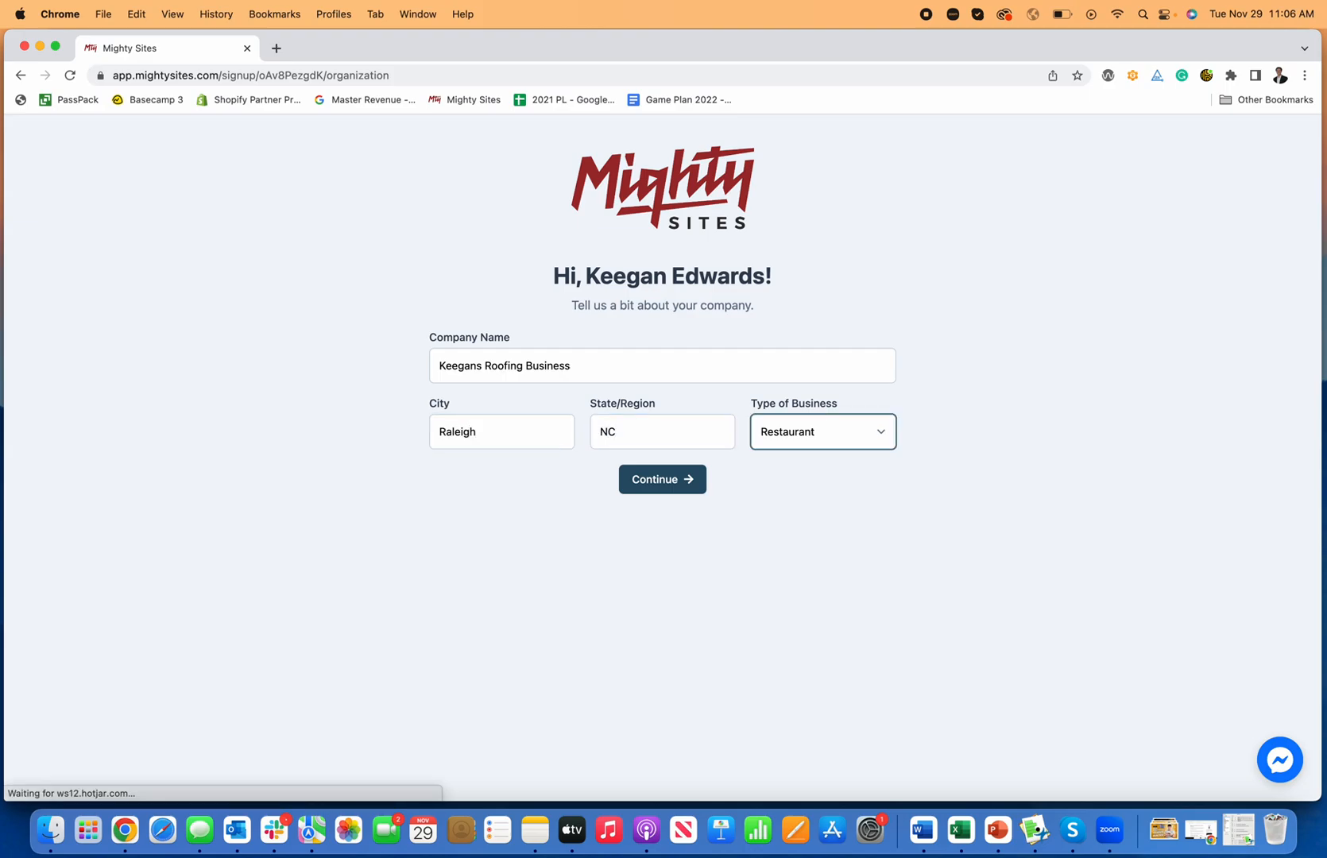
pyautogui.click(859, 431)
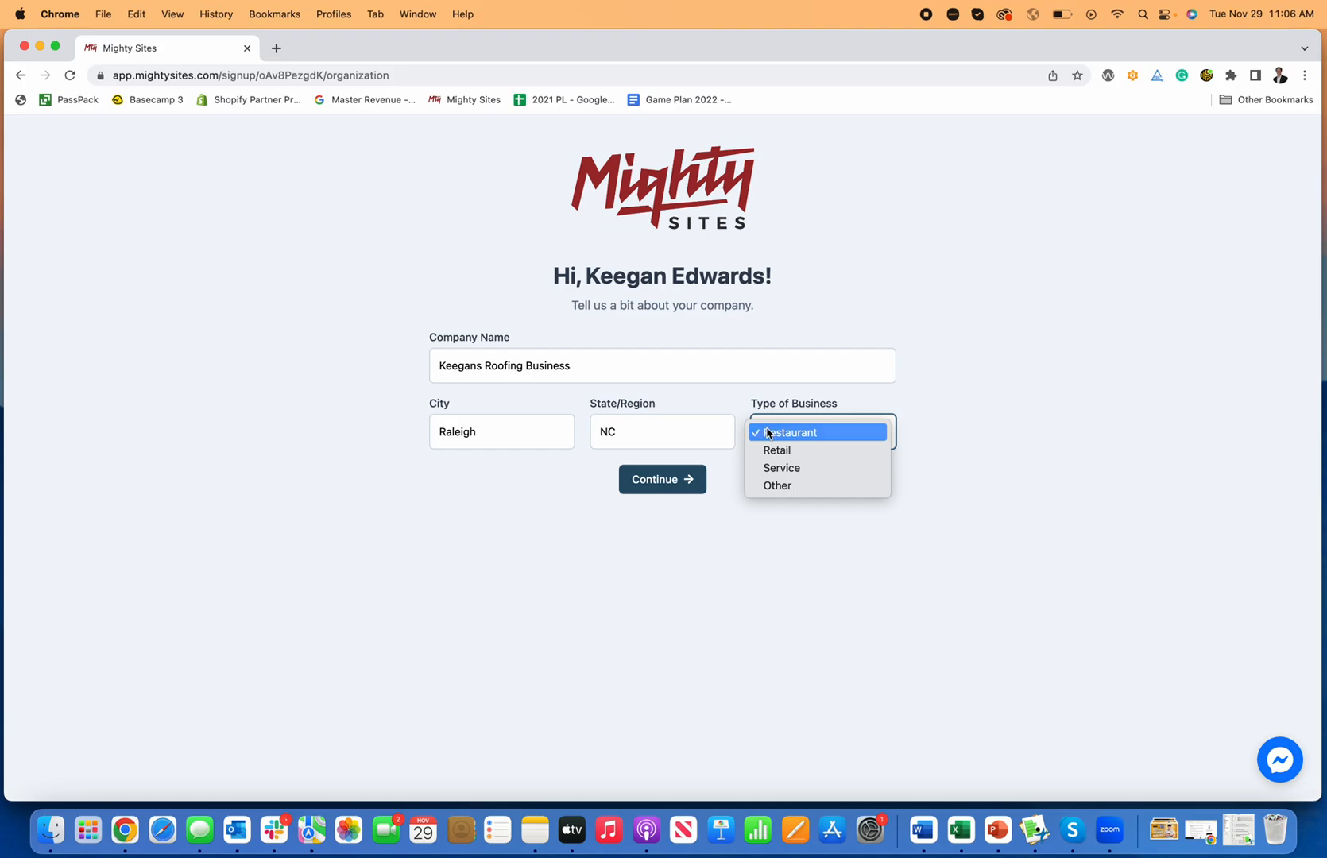
pyautogui.click(791, 469)
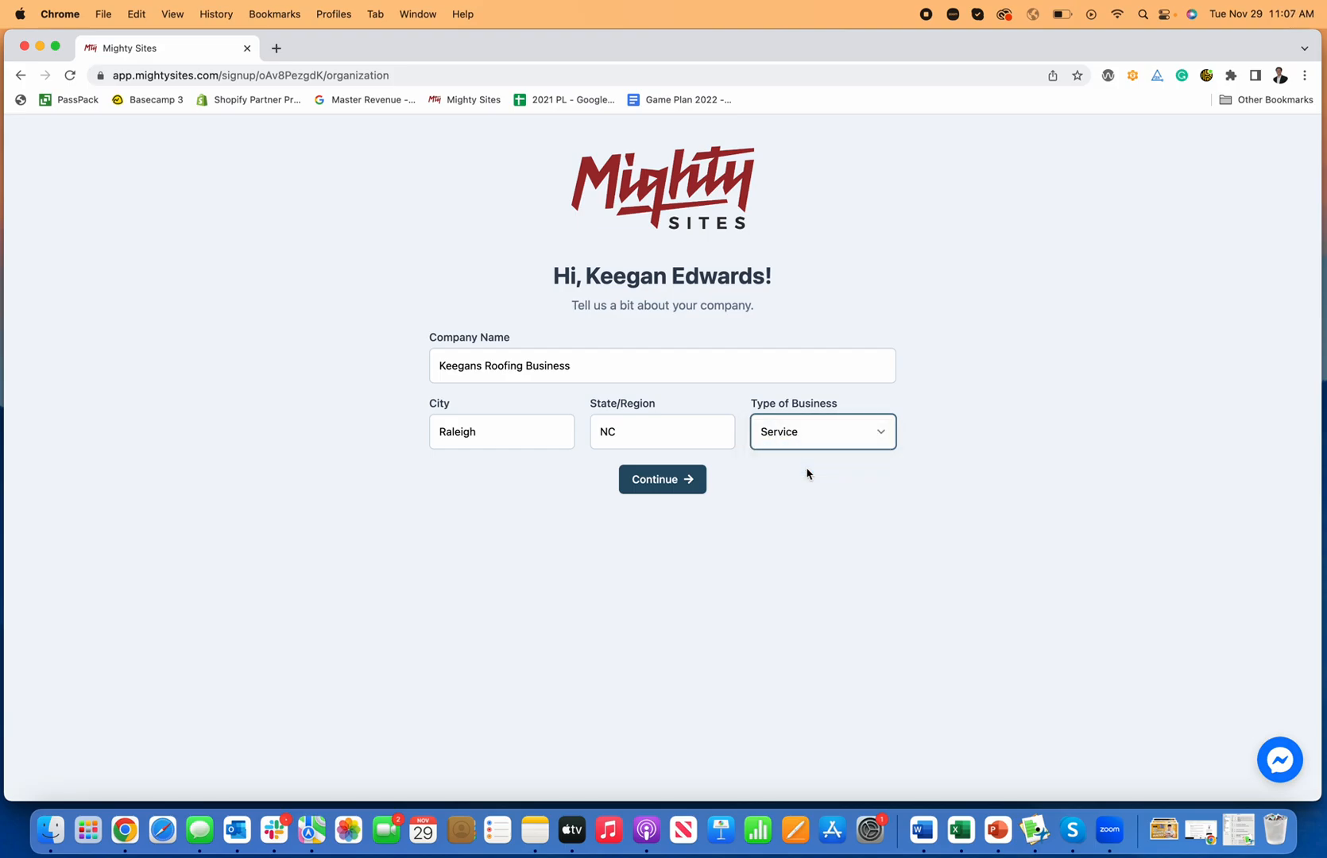
pyautogui.click(655, 487)
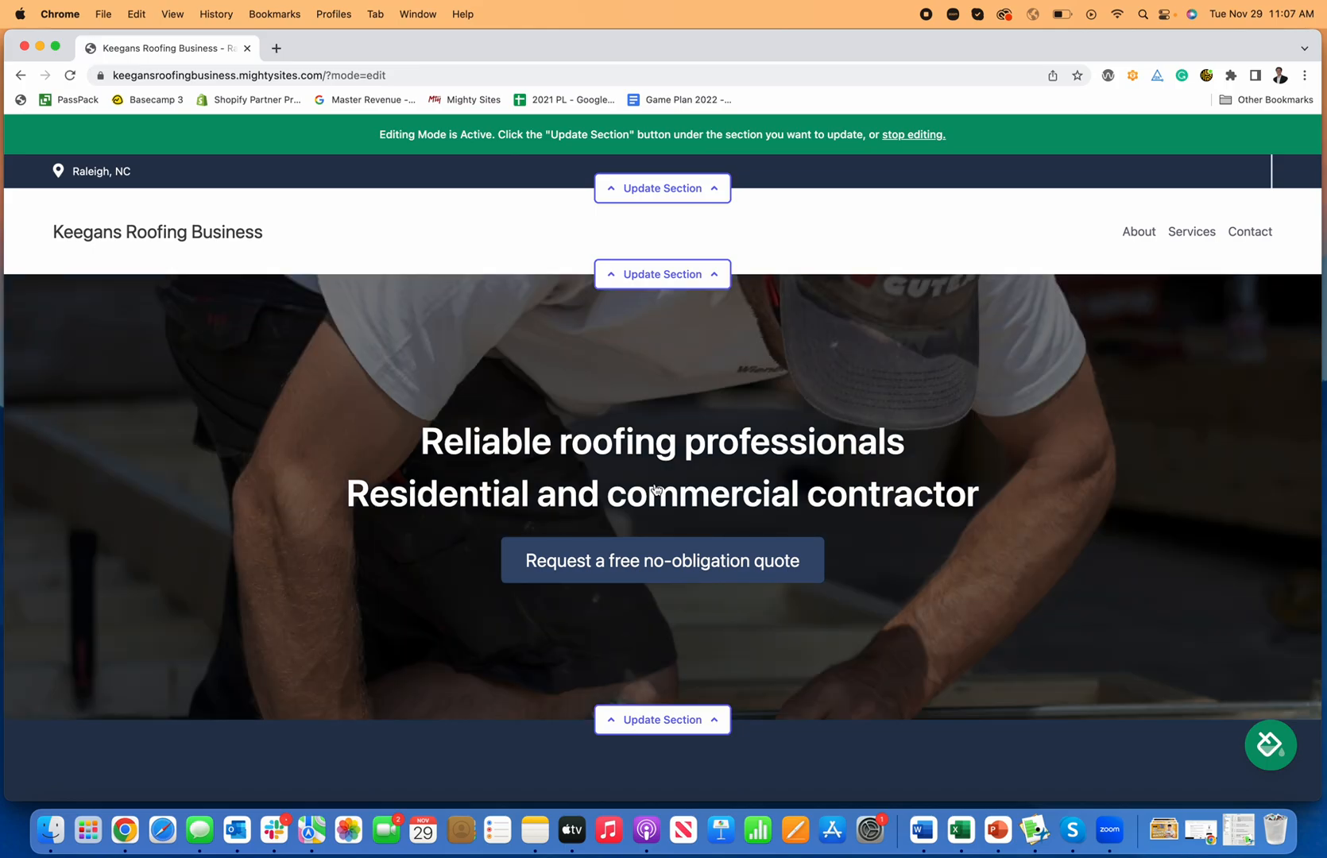
# Step: Scroll the generated roofing site from the hero to the Get In Touch form and back to services
pyautogui.scroll(-10, 671, 428)
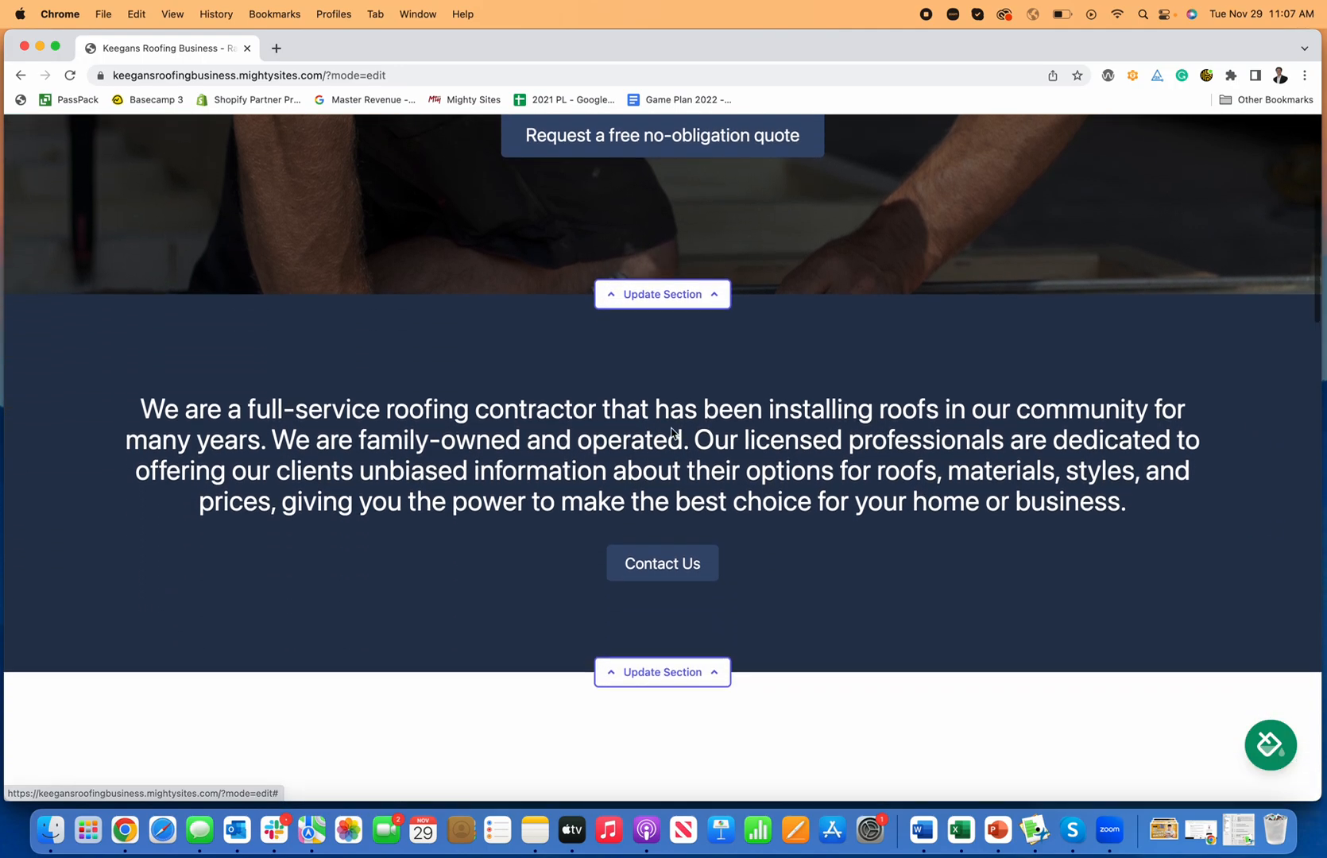
pyautogui.scroll(-8, 672, 429)
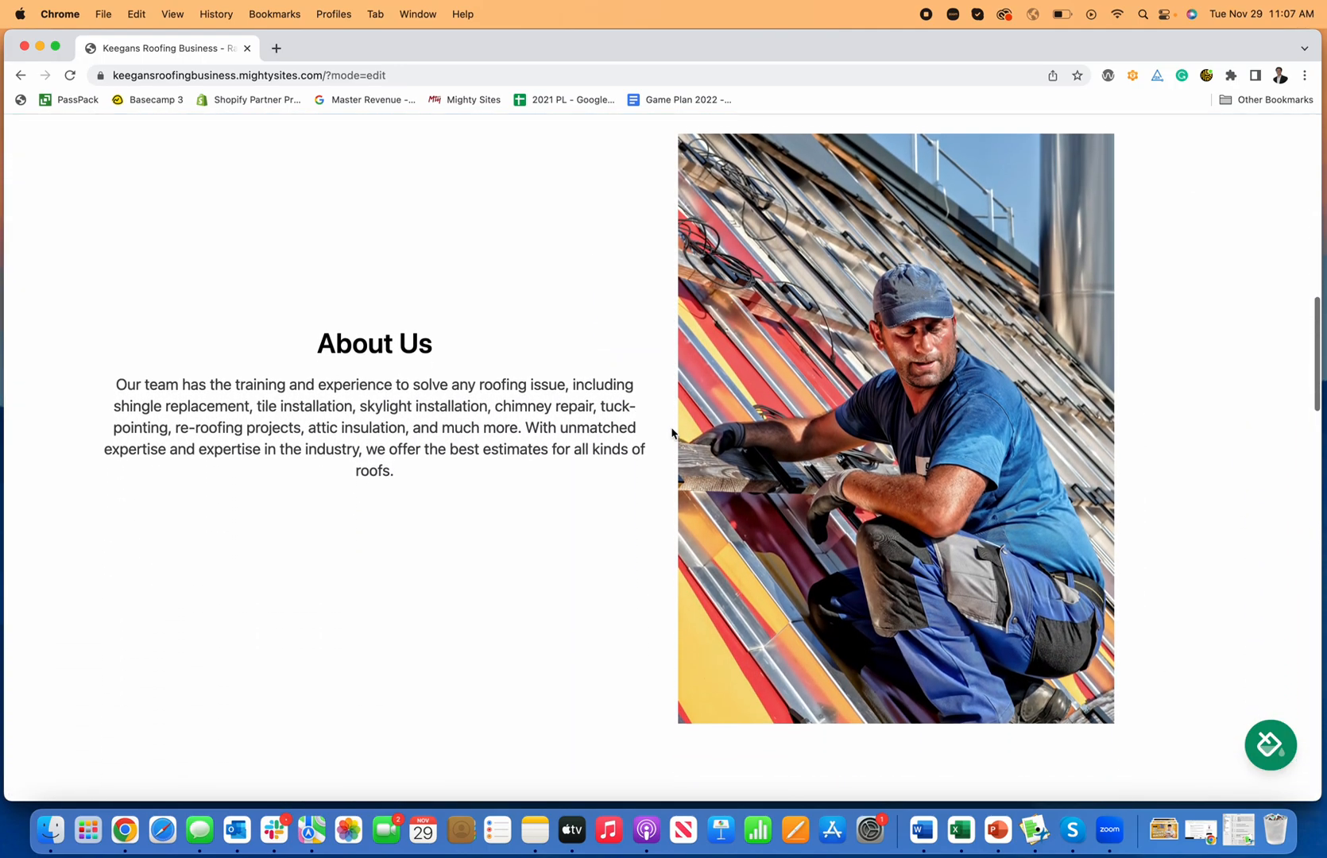
pyautogui.scroll(-10, 672, 432)
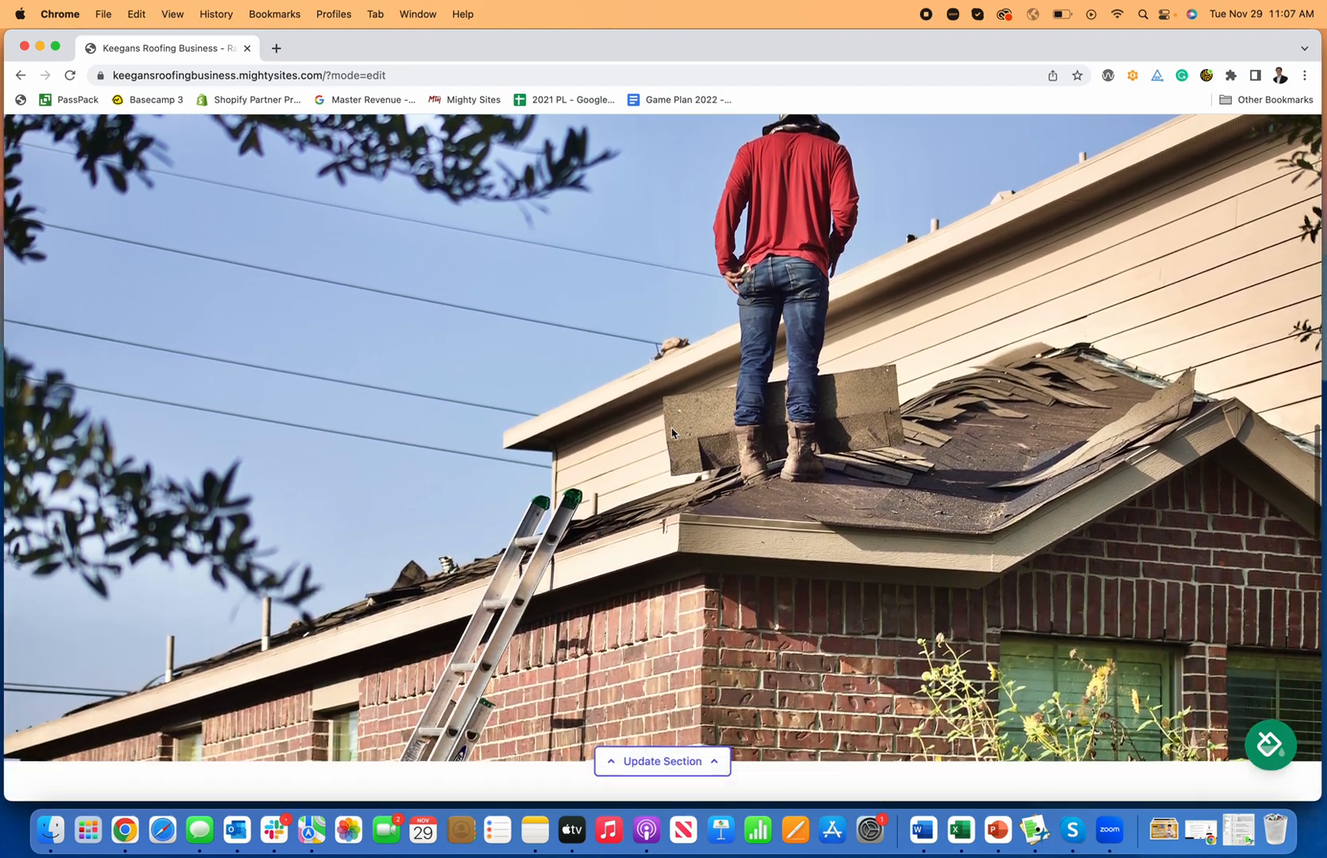
pyautogui.scroll(-10, 672, 433)
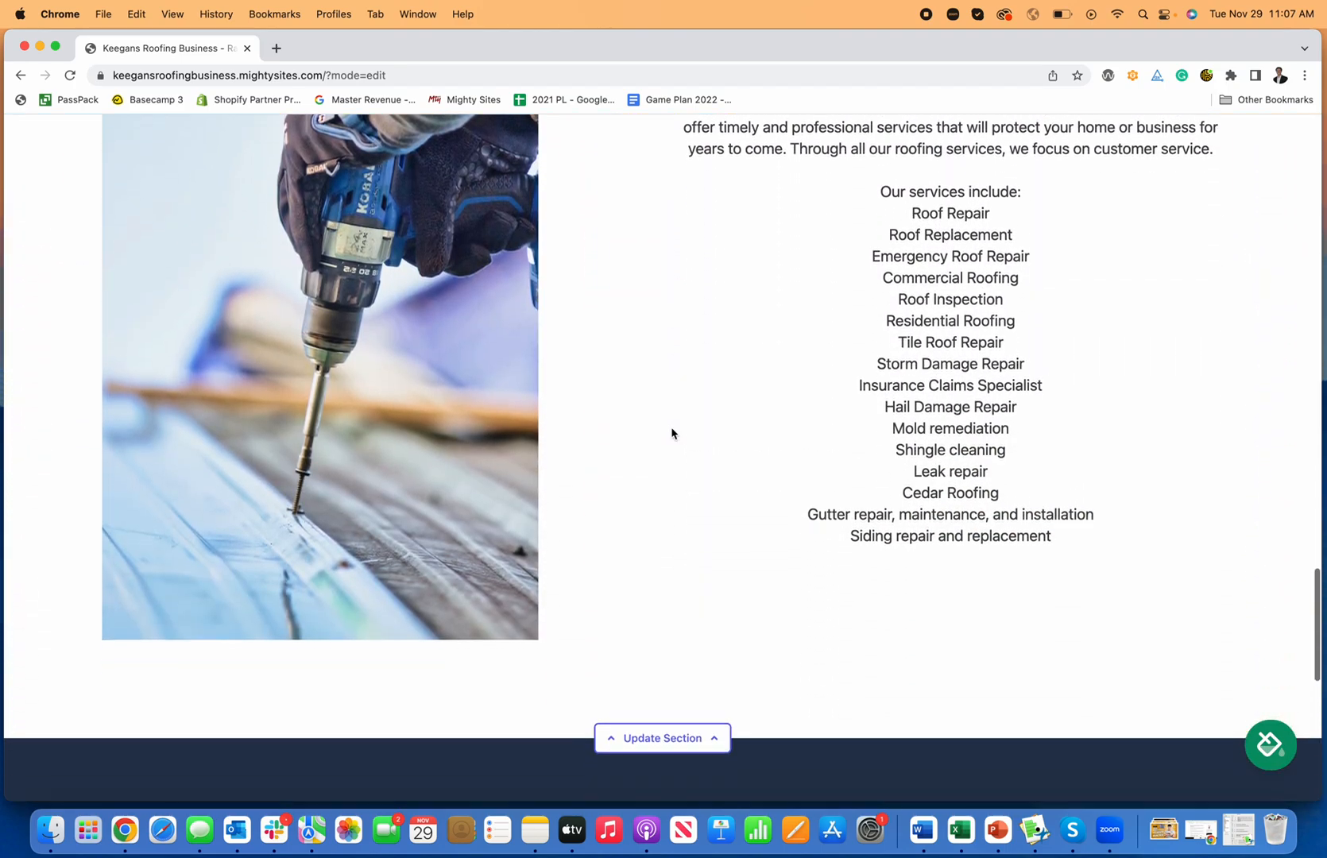
pyautogui.scroll(-4, 672, 433)
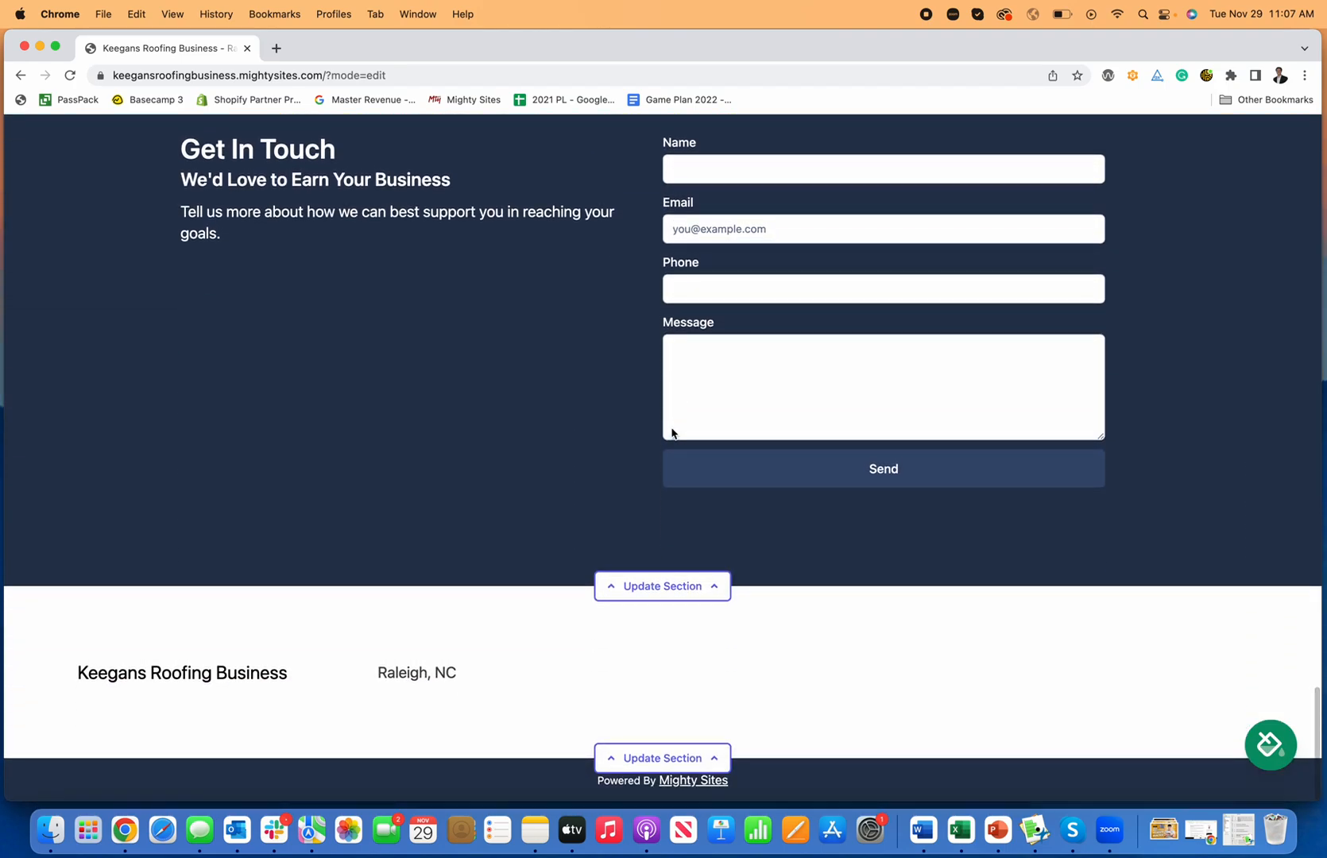
pyautogui.scroll(11, 671, 433)
pyautogui.scroll(12, 671, 433)
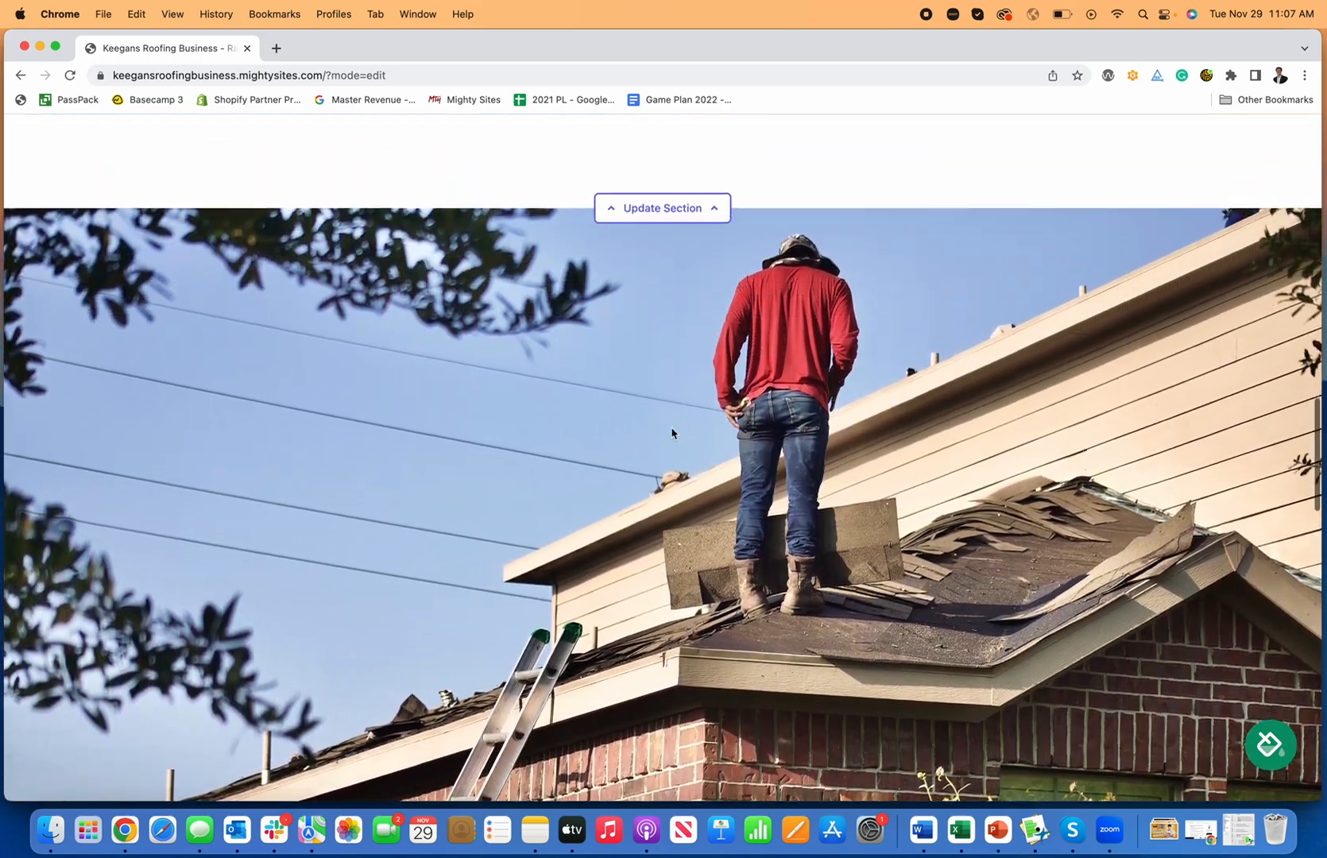
pyautogui.scroll(-10, 391, 326)
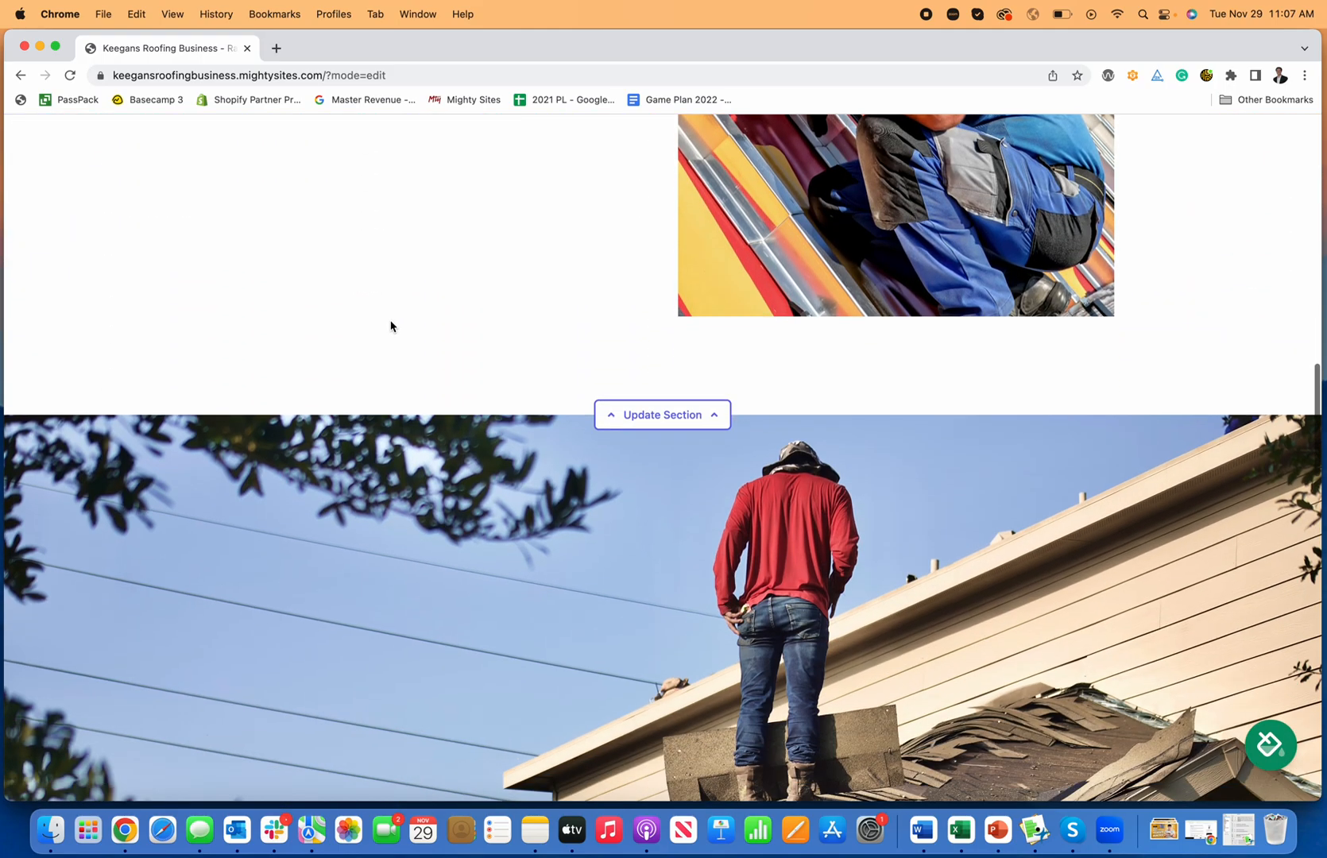
pyautogui.scroll(-3, 424, 334)
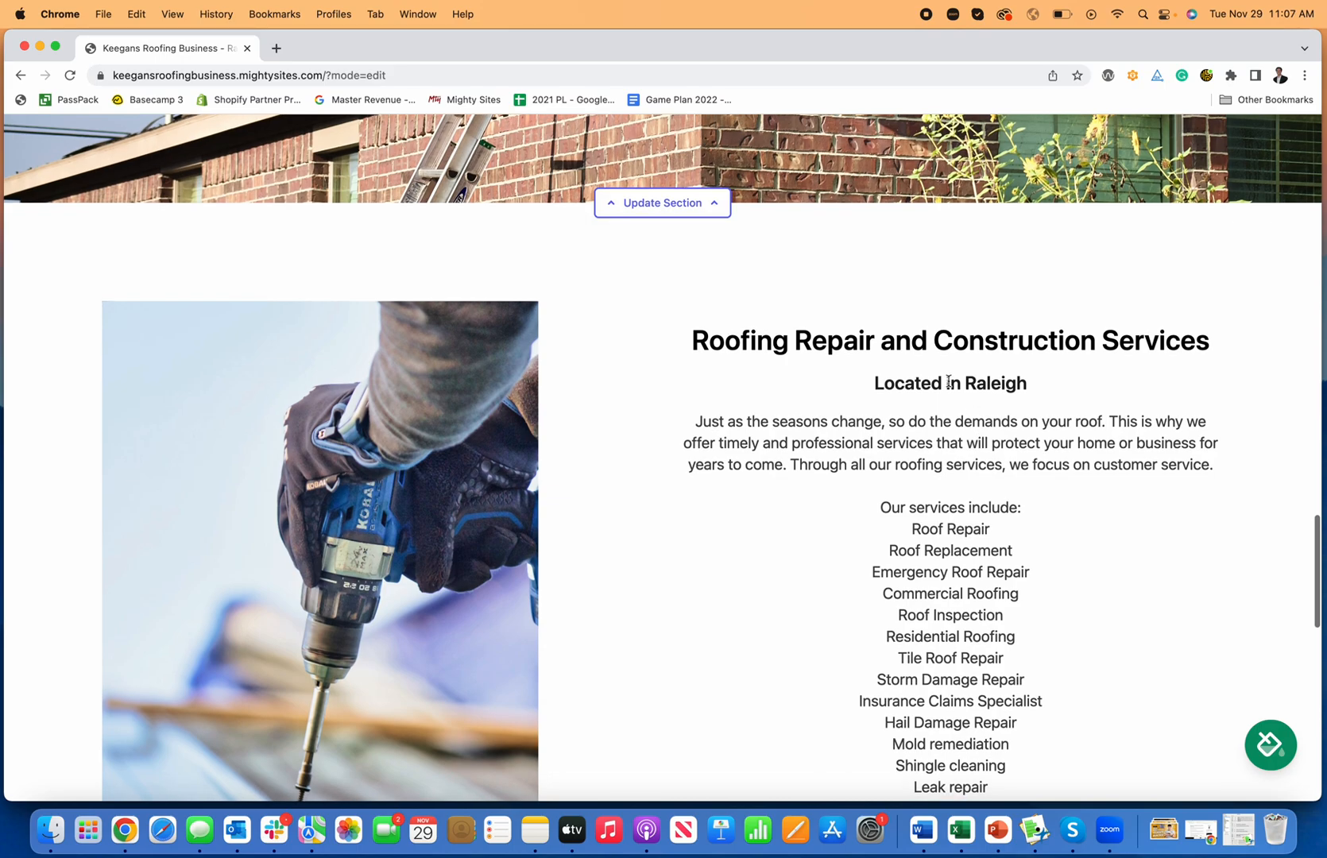
pyautogui.scroll(-2, 1017, 421)
pyautogui.scroll(-5, 1018, 421)
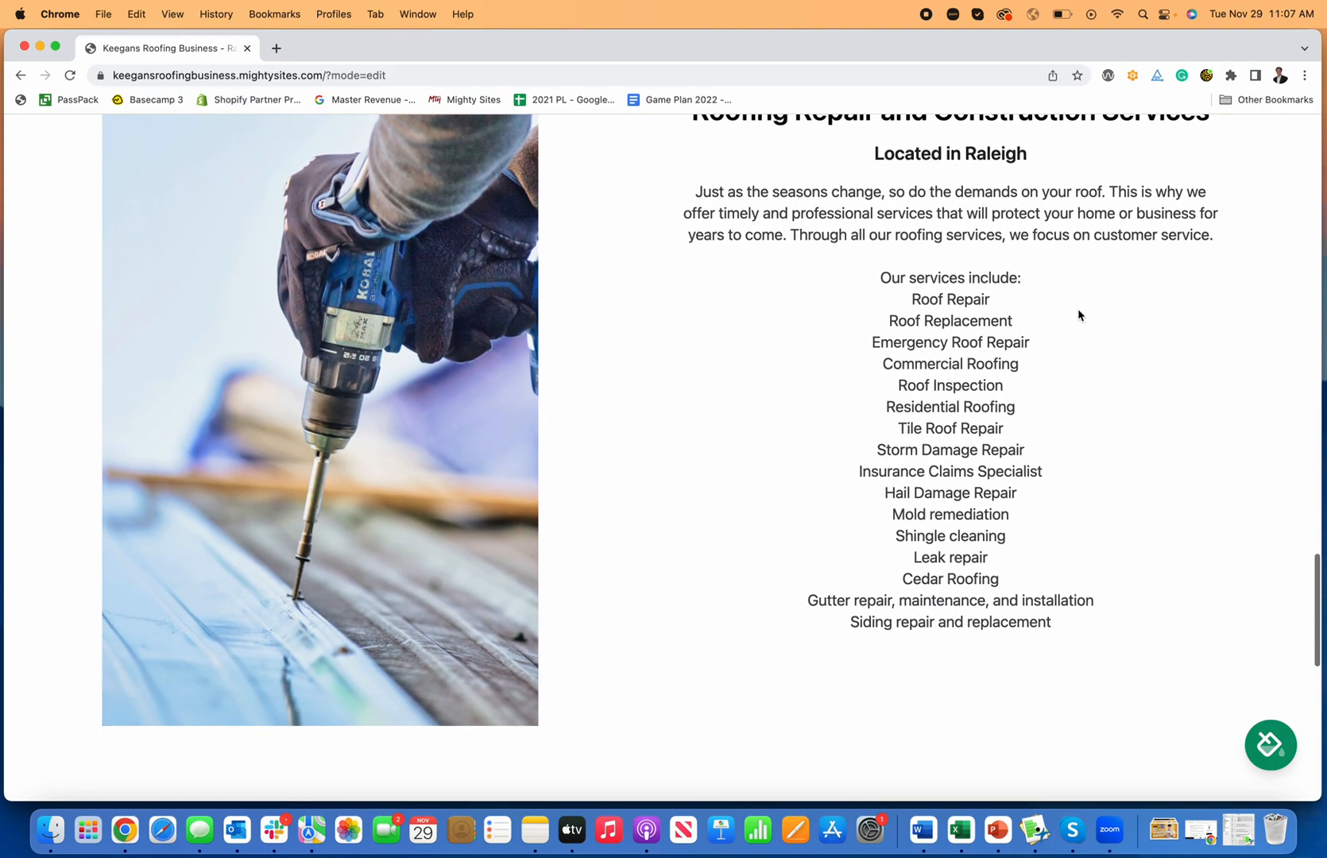
pyautogui.scroll(4, 1003, 470)
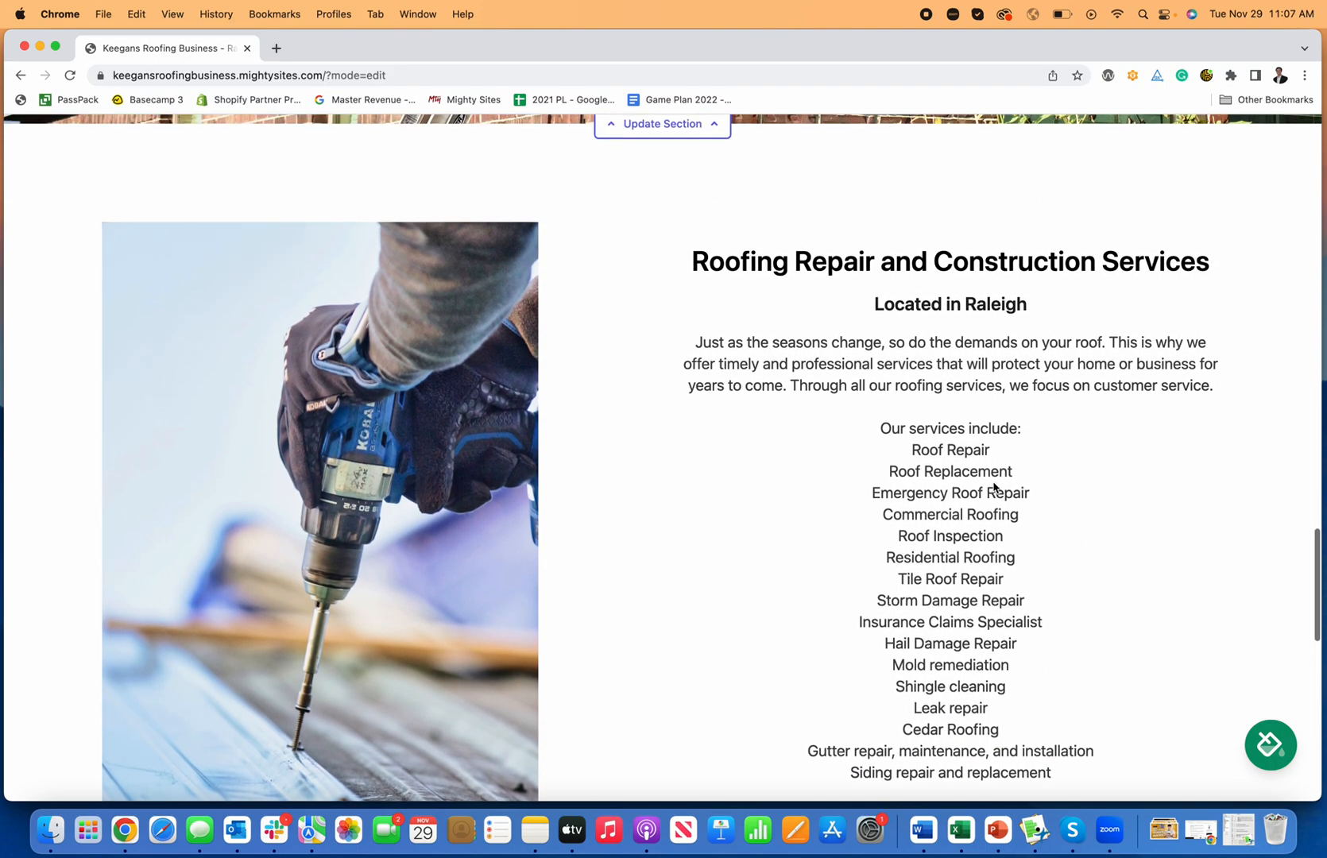
pyautogui.scroll(-8, 1002, 489)
# Step: Remove Shingle cleaning from the services list and save the section
pyautogui.click(688, 691)
pyautogui.scroll(-12, 773, 639)
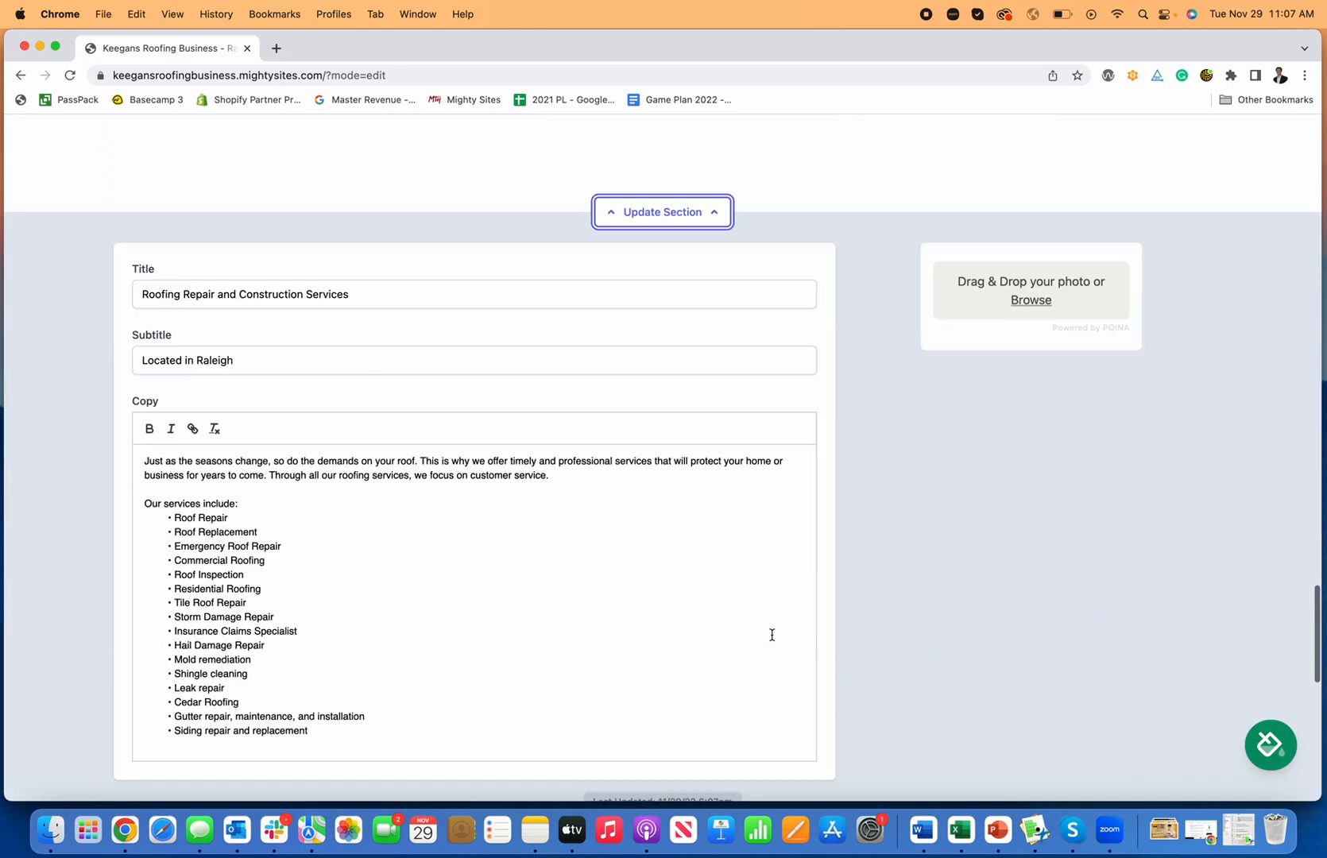
pyautogui.moveTo(253, 660); pyautogui.dragTo(148, 658)
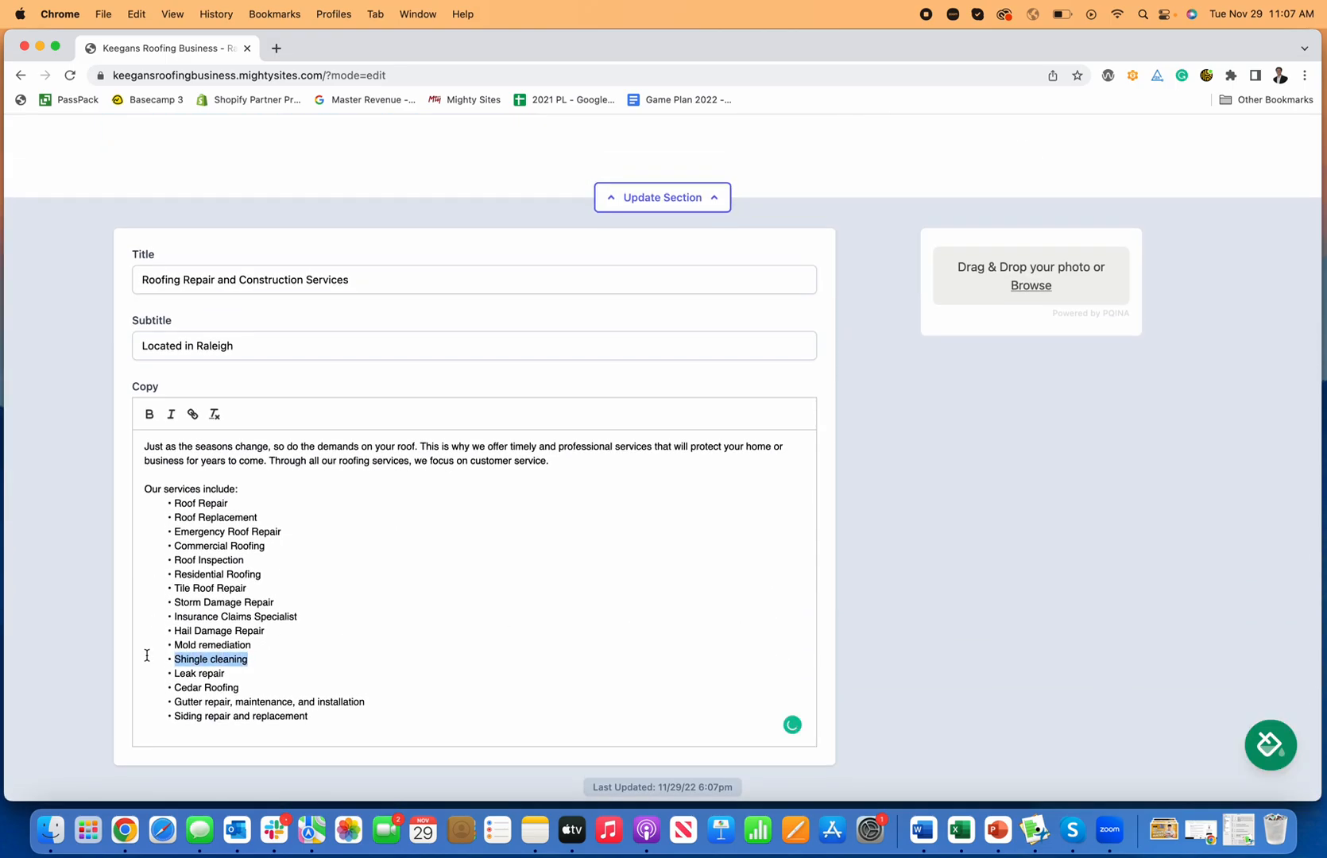
pyautogui.press('BackSpace')
pyautogui.press('BackSpace')
pyautogui.press('BackSpace')
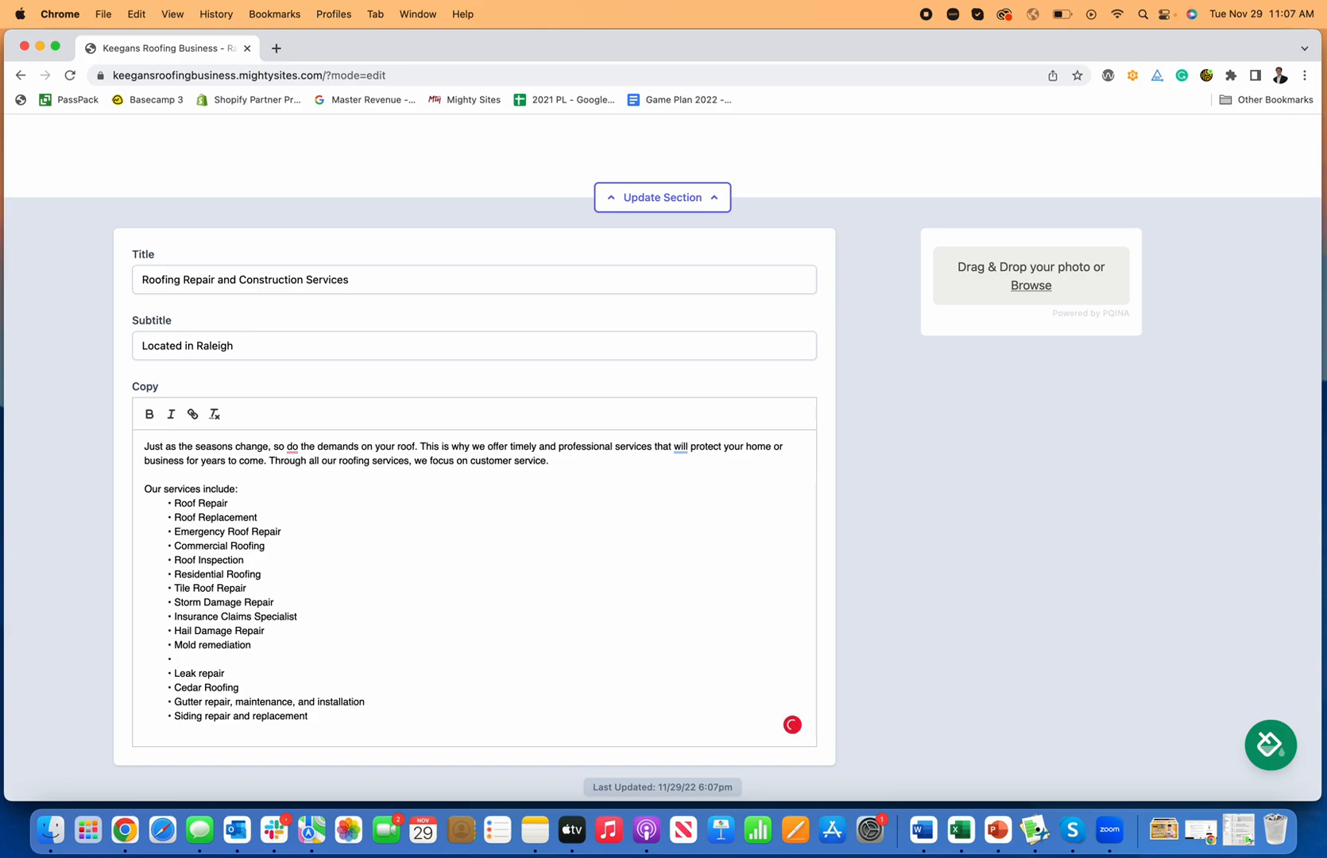
pyautogui.scroll(-4, 665, 311)
pyautogui.click(620, 548)
# Step: Add a closing line about a really simple website maker to the services copy and save
pyautogui.scroll(3, 1002, 518)
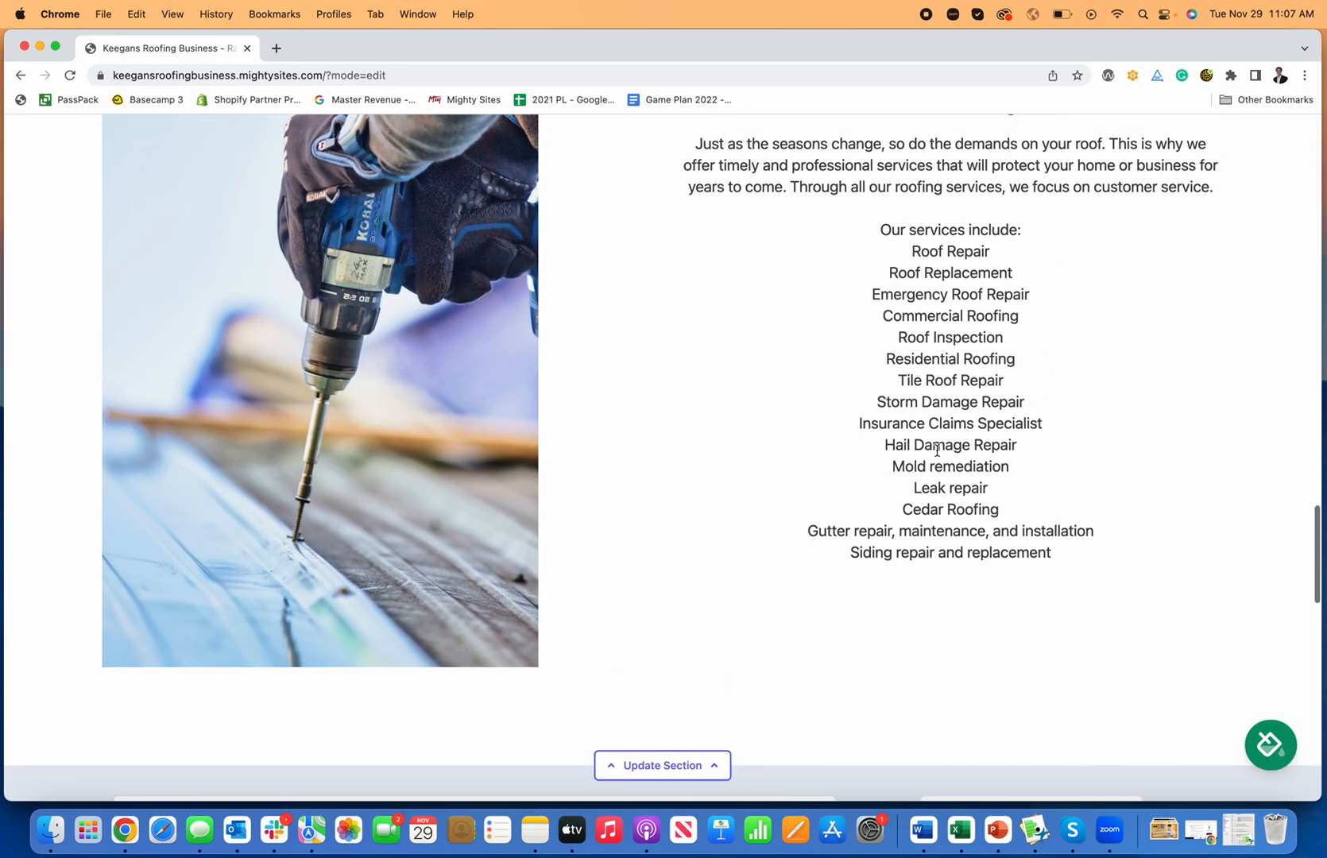
pyautogui.click(937, 451)
pyautogui.click(423, 590)
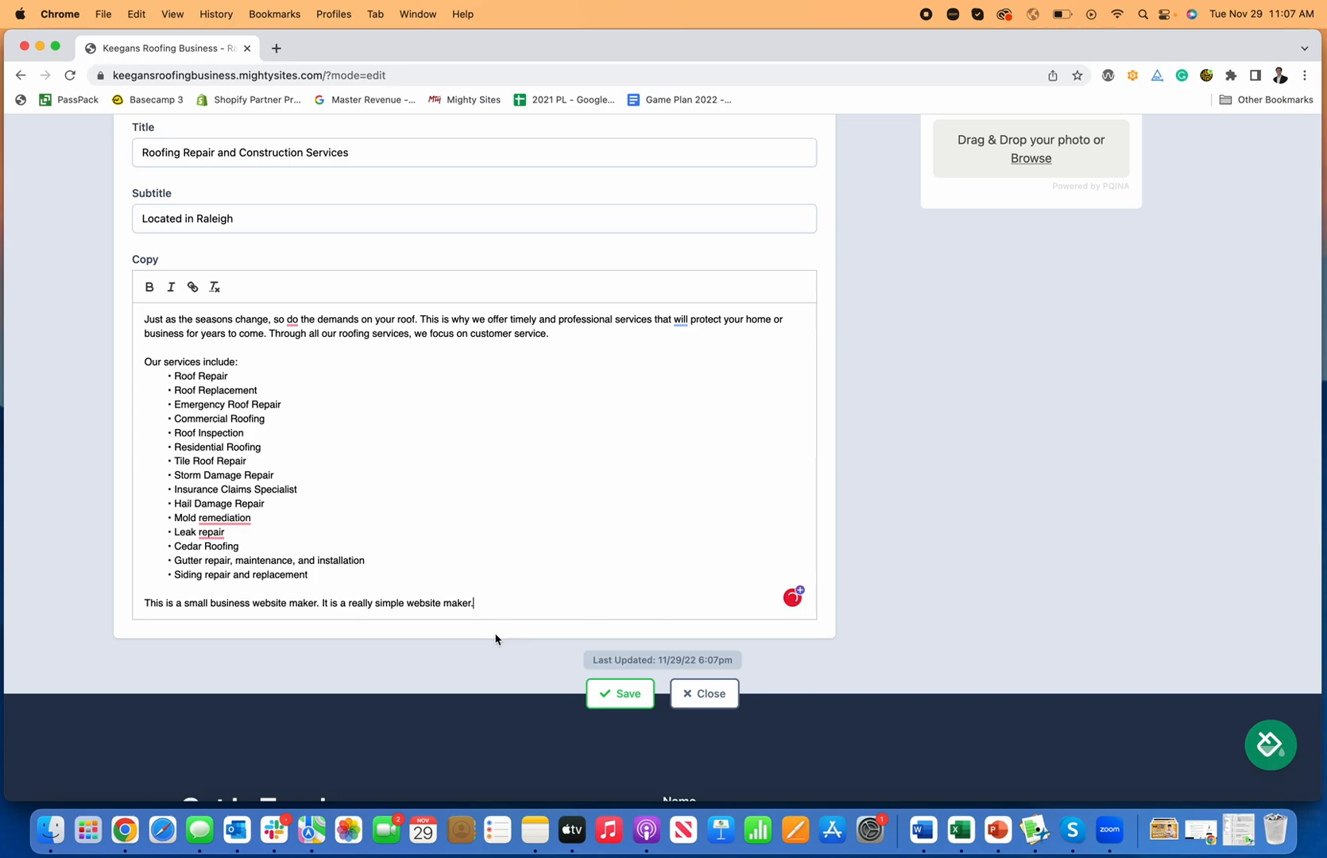
pyautogui.click(619, 693)
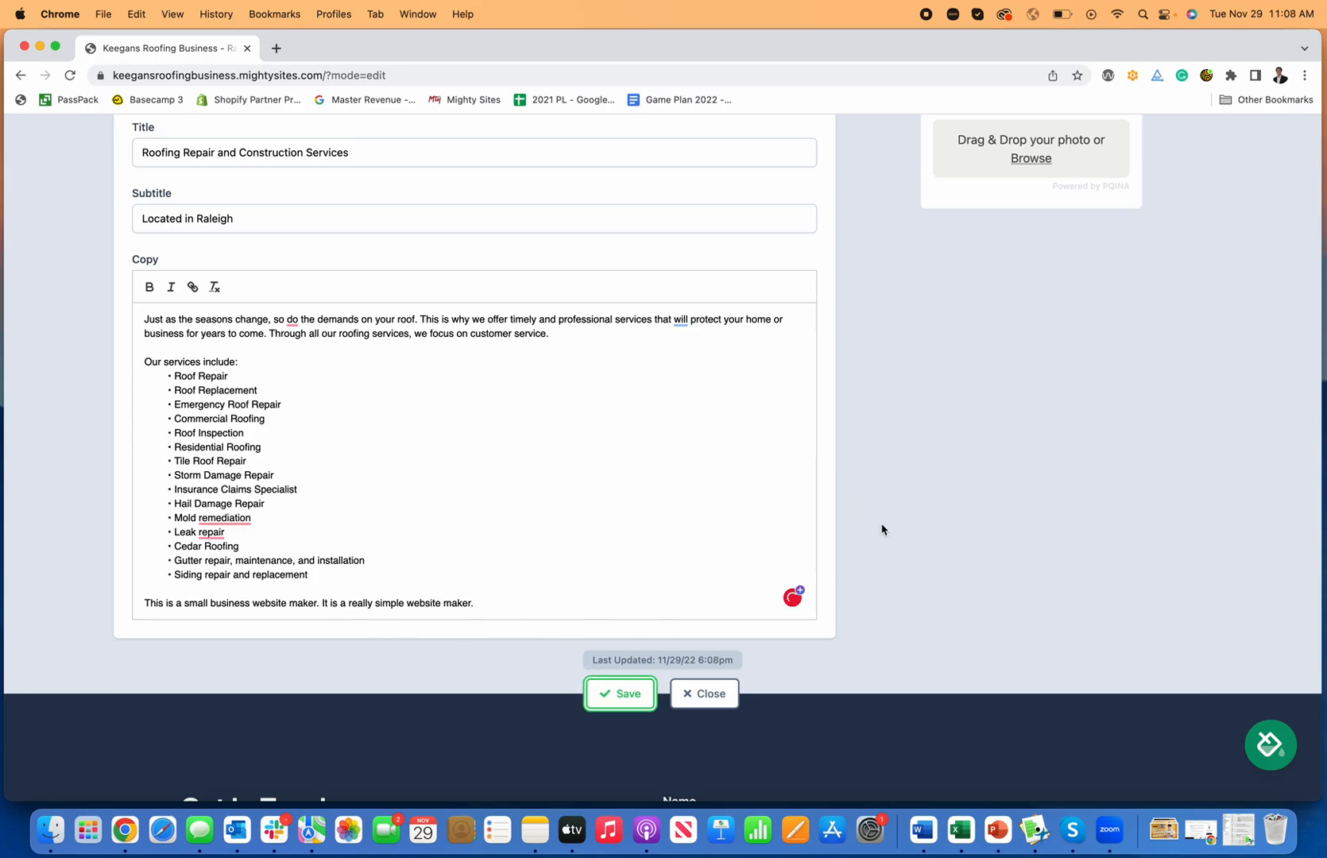
pyautogui.click(697, 694)
# Step: Enter the business phone number and organization email in the location details, show the email, and save
pyautogui.scroll(3, 704, 676)
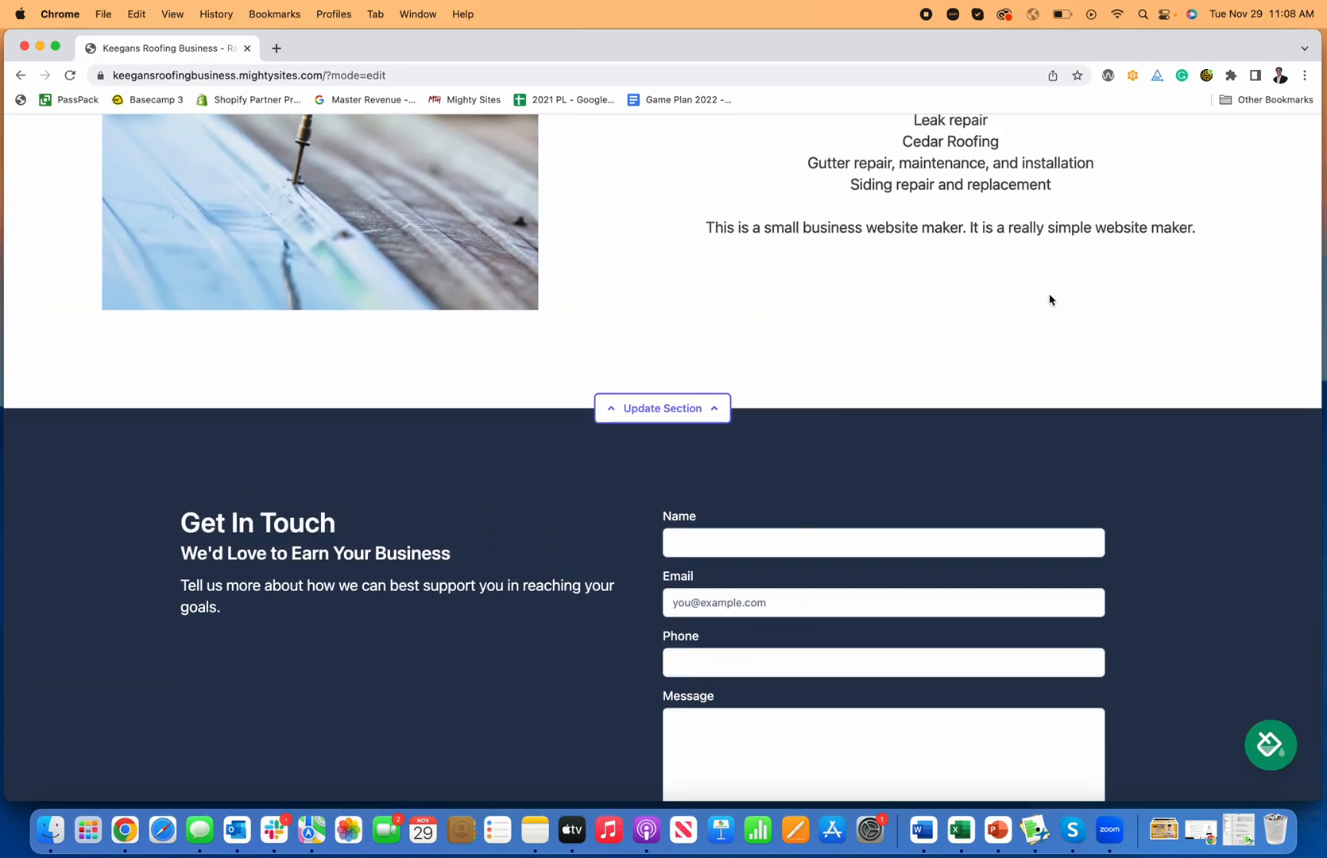
pyautogui.scroll(15, 907, 480)
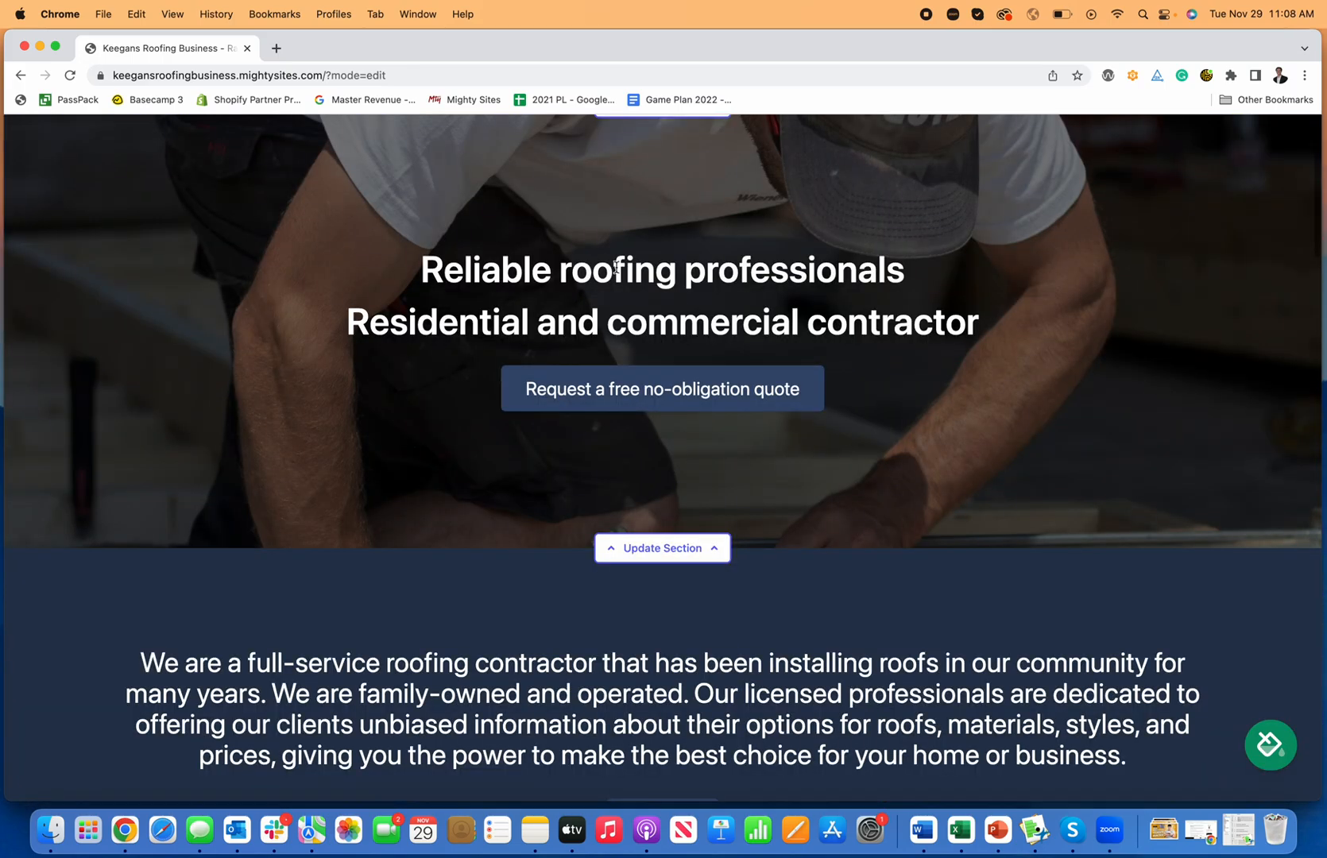
pyautogui.scroll(5, 616, 267)
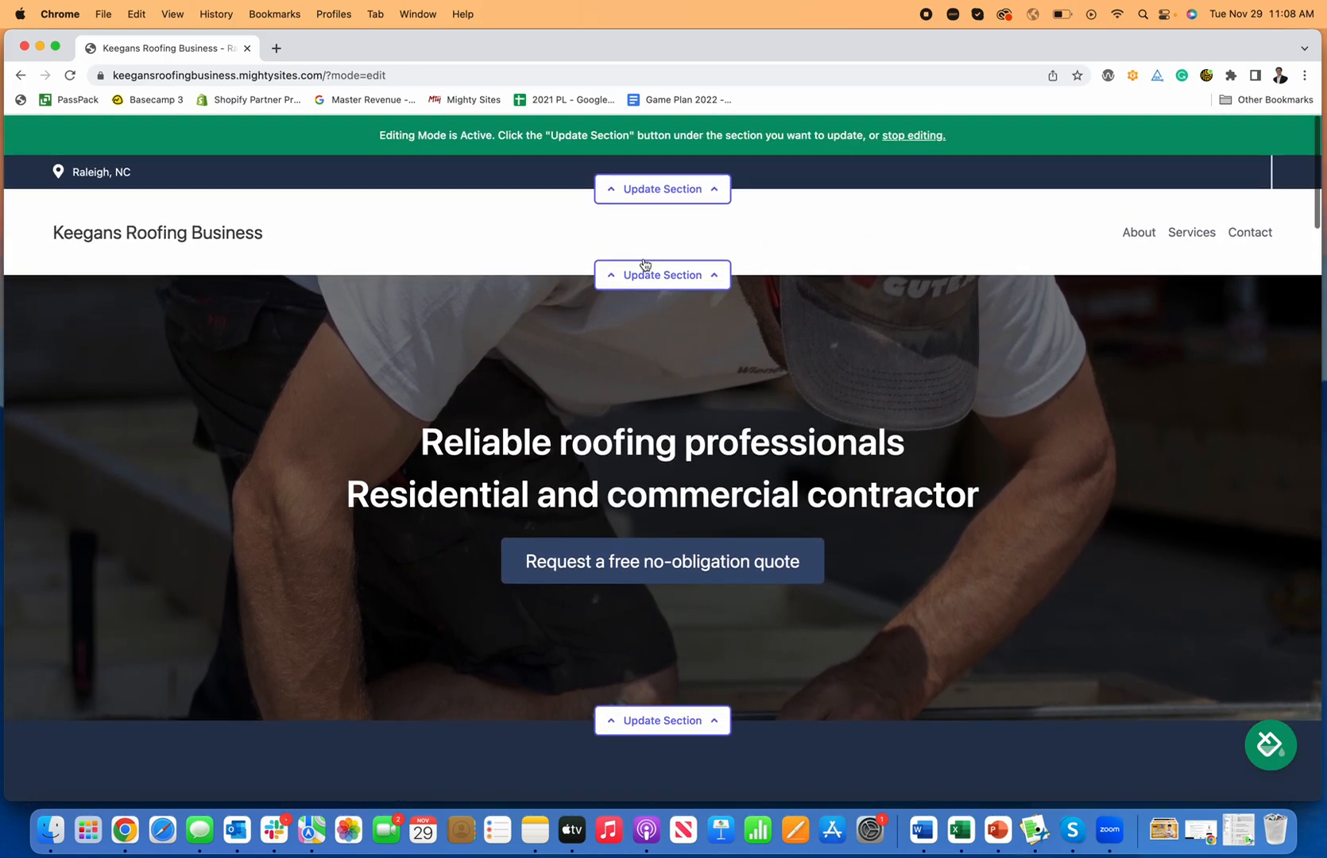
pyautogui.click(676, 197)
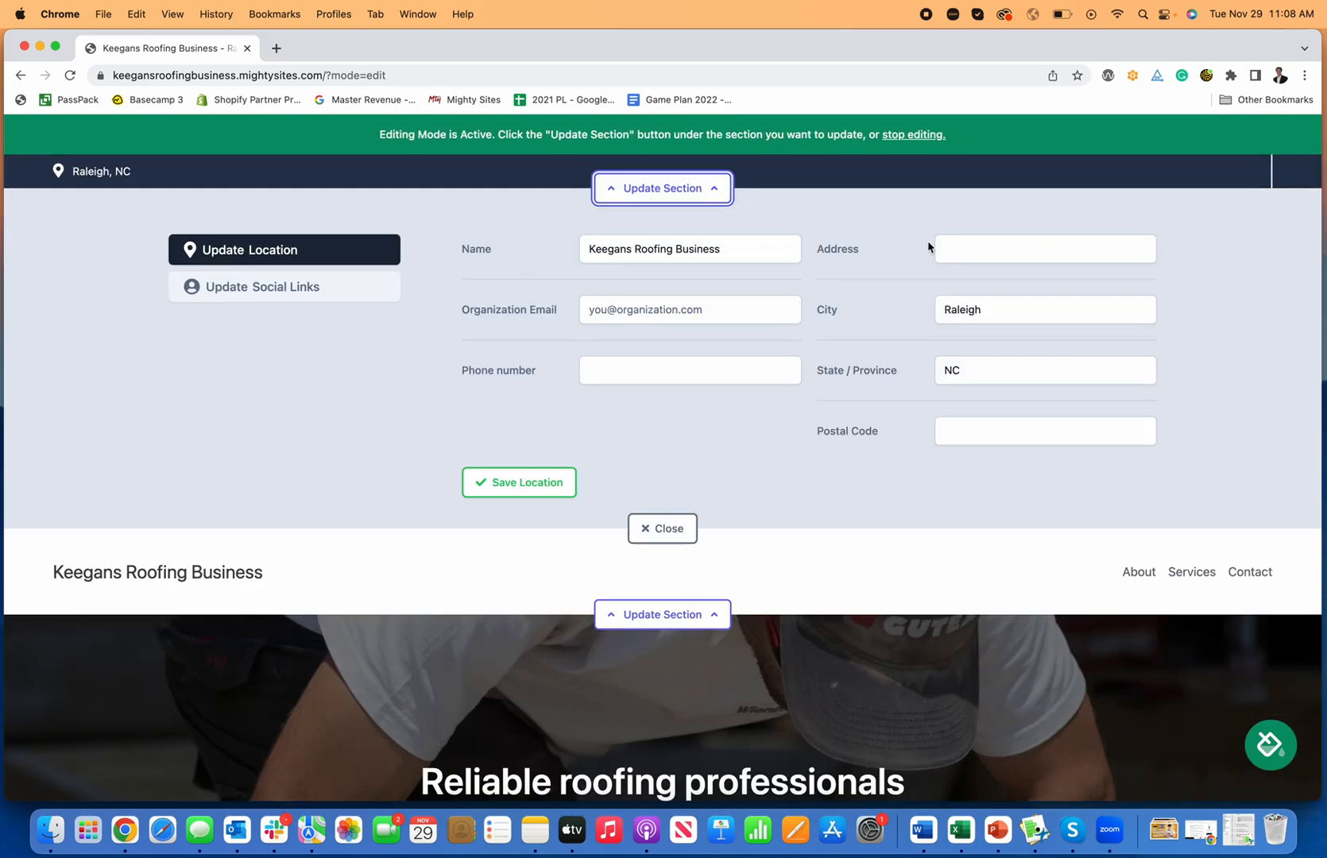
pyautogui.click(592, 368)
pyautogui.write('777-777-7777')
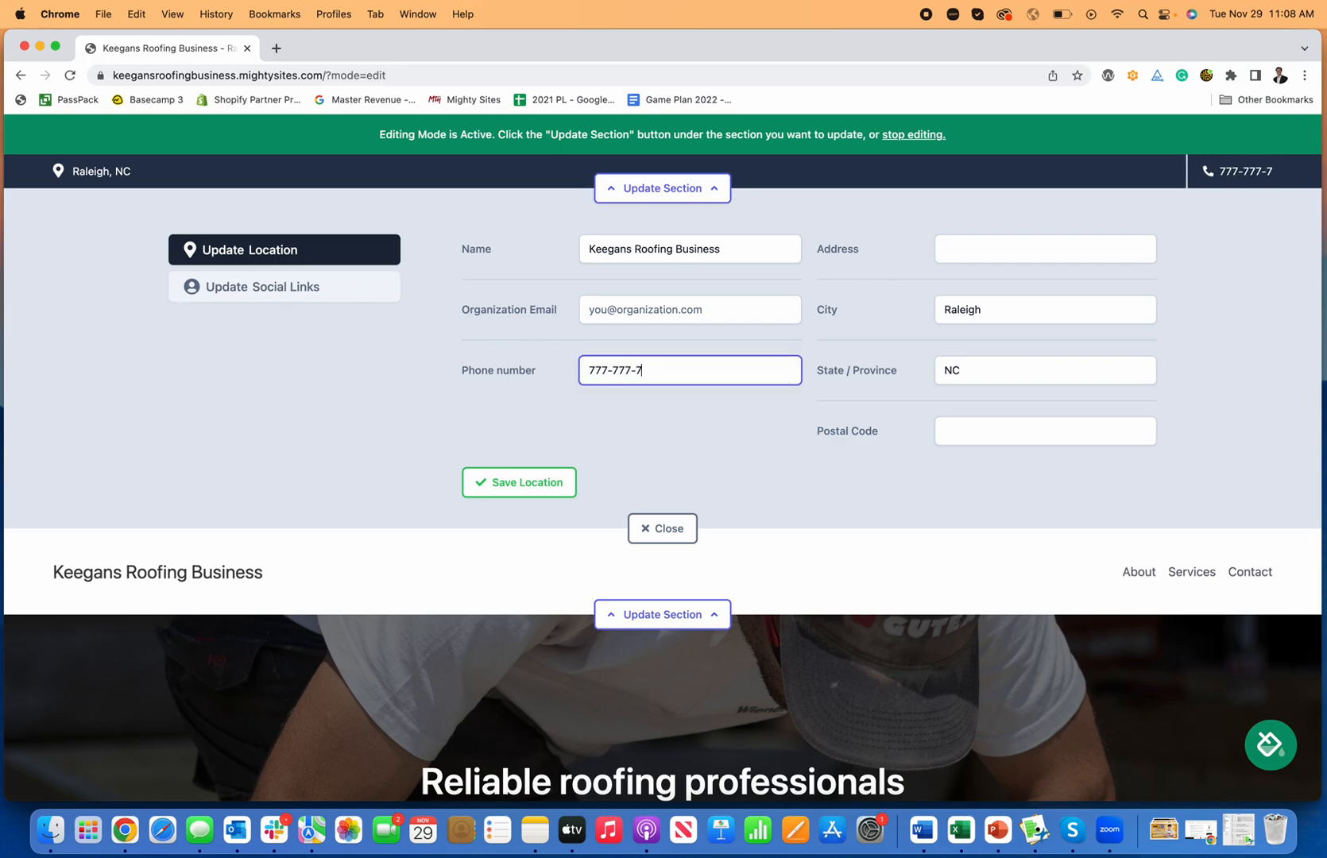
pyautogui.click(656, 299)
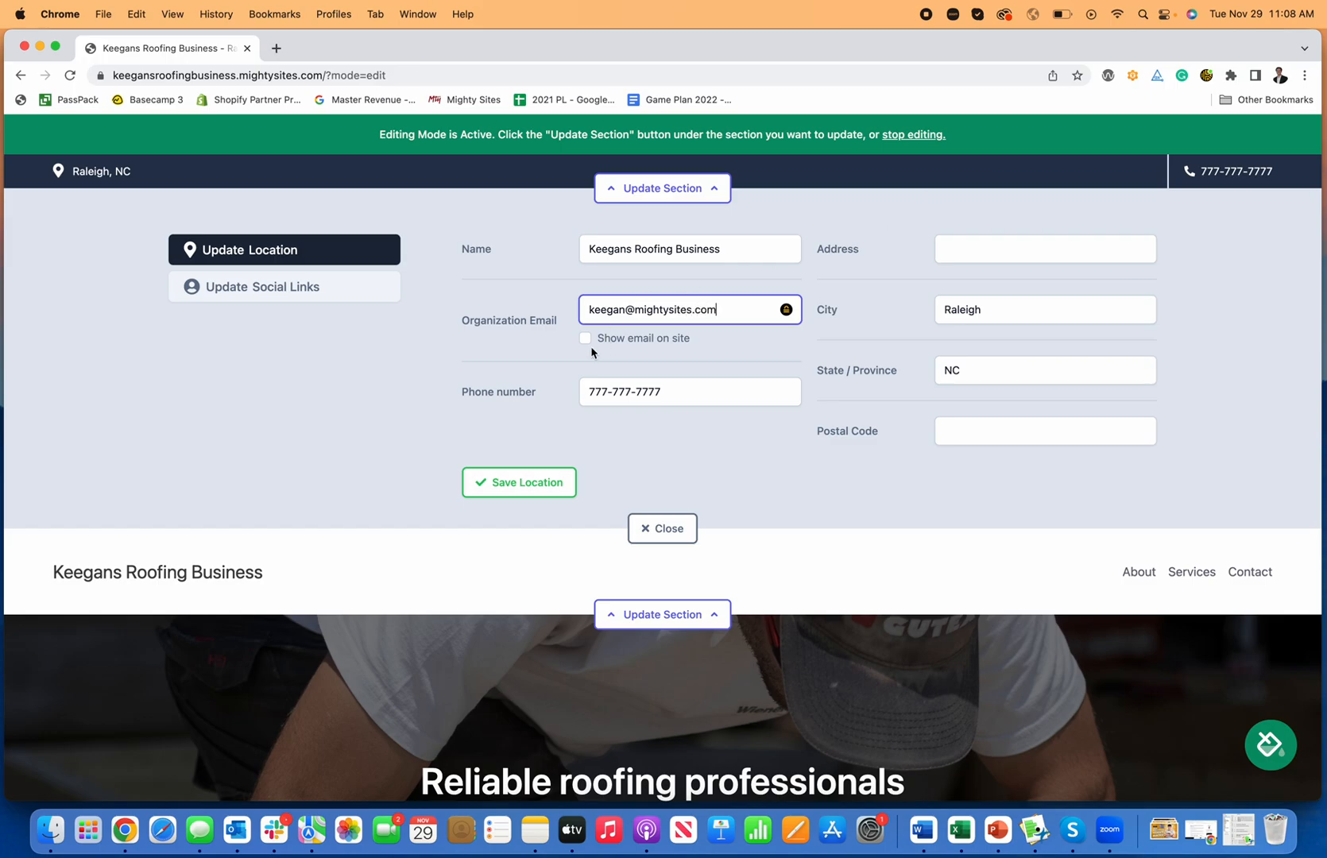
pyautogui.click(547, 349)
pyautogui.click(586, 340)
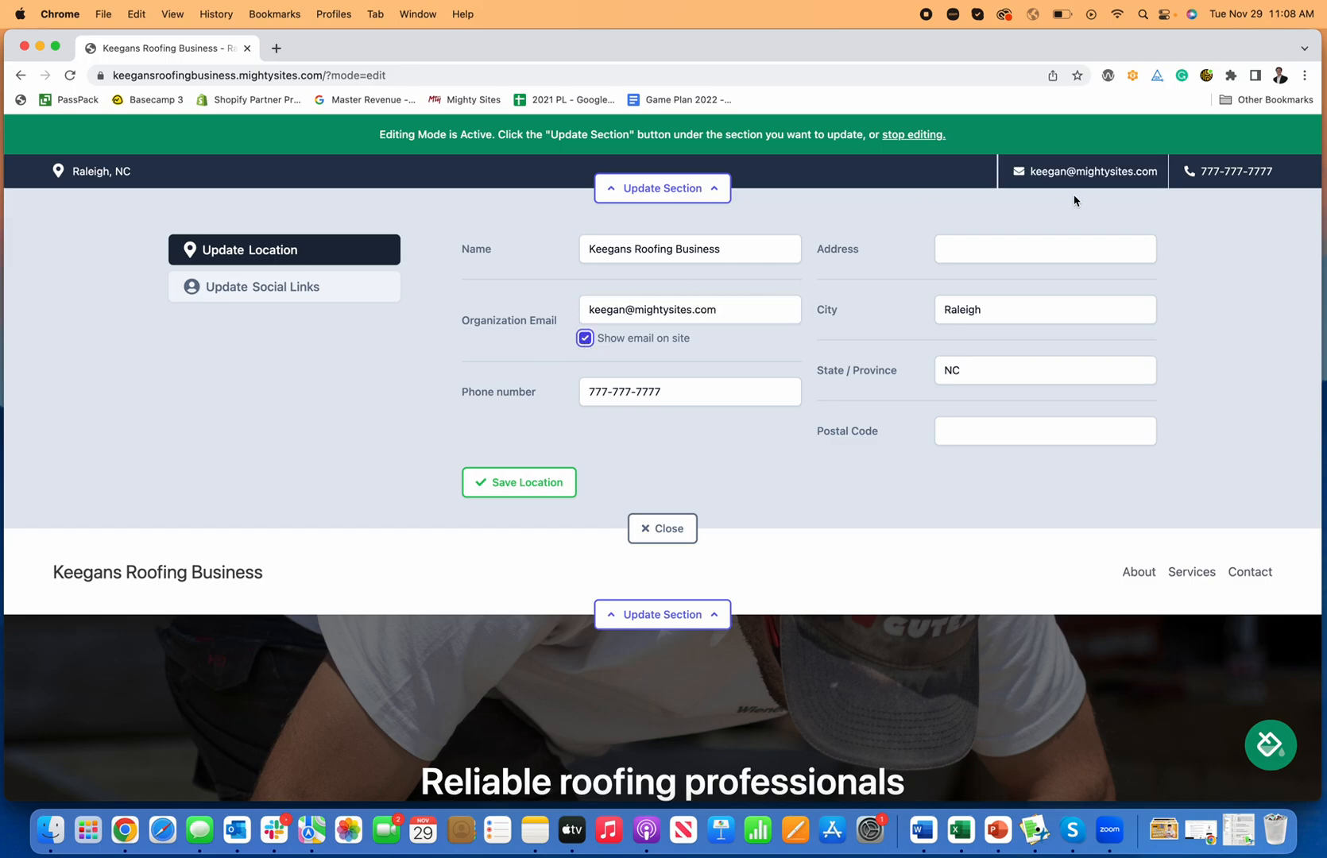
pyautogui.scroll(-3, 715, 421)
pyautogui.click(542, 377)
pyautogui.scroll(2, 758, 438)
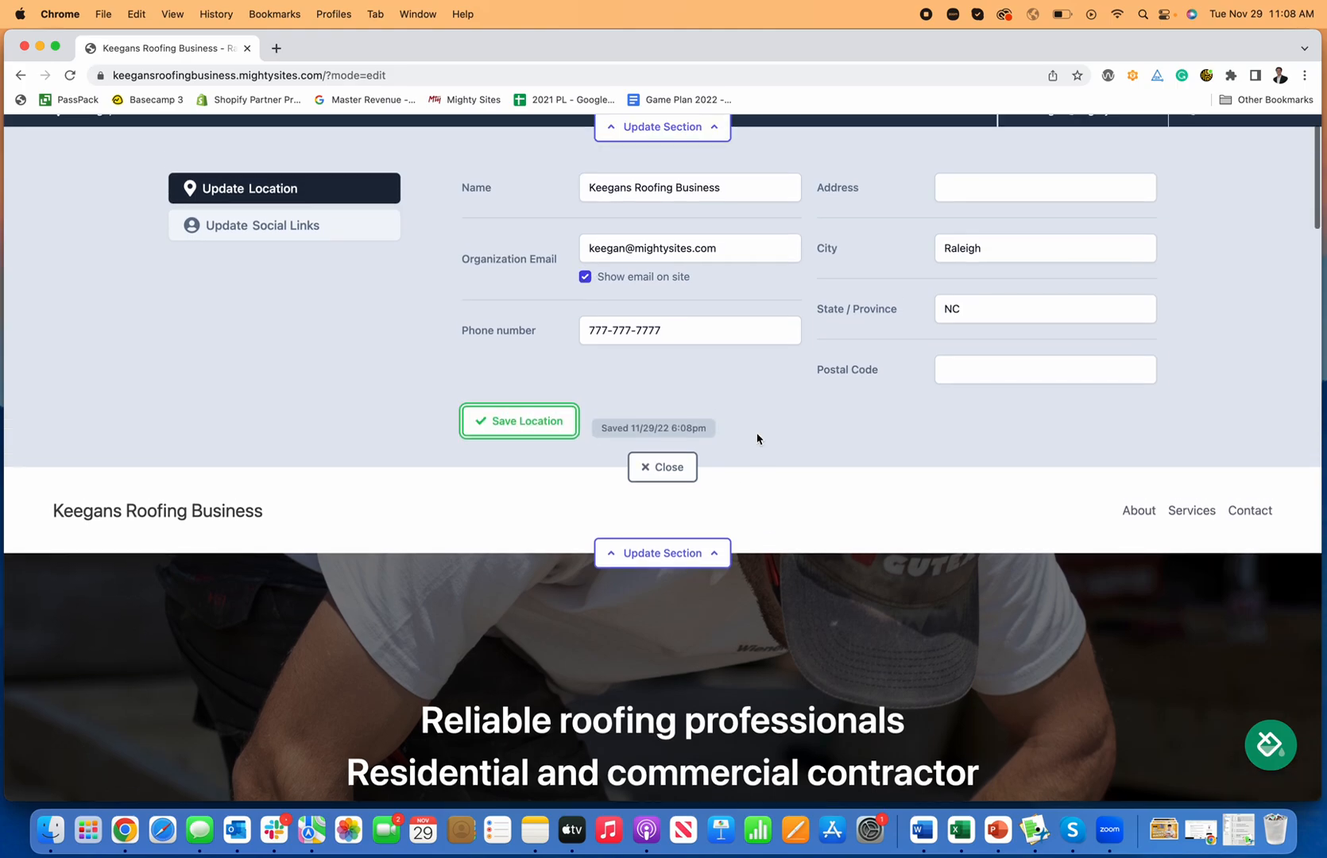
# Step: Add the Twitter and Facebook profile URLs to the social links and save them
pyautogui.click(666, 509)
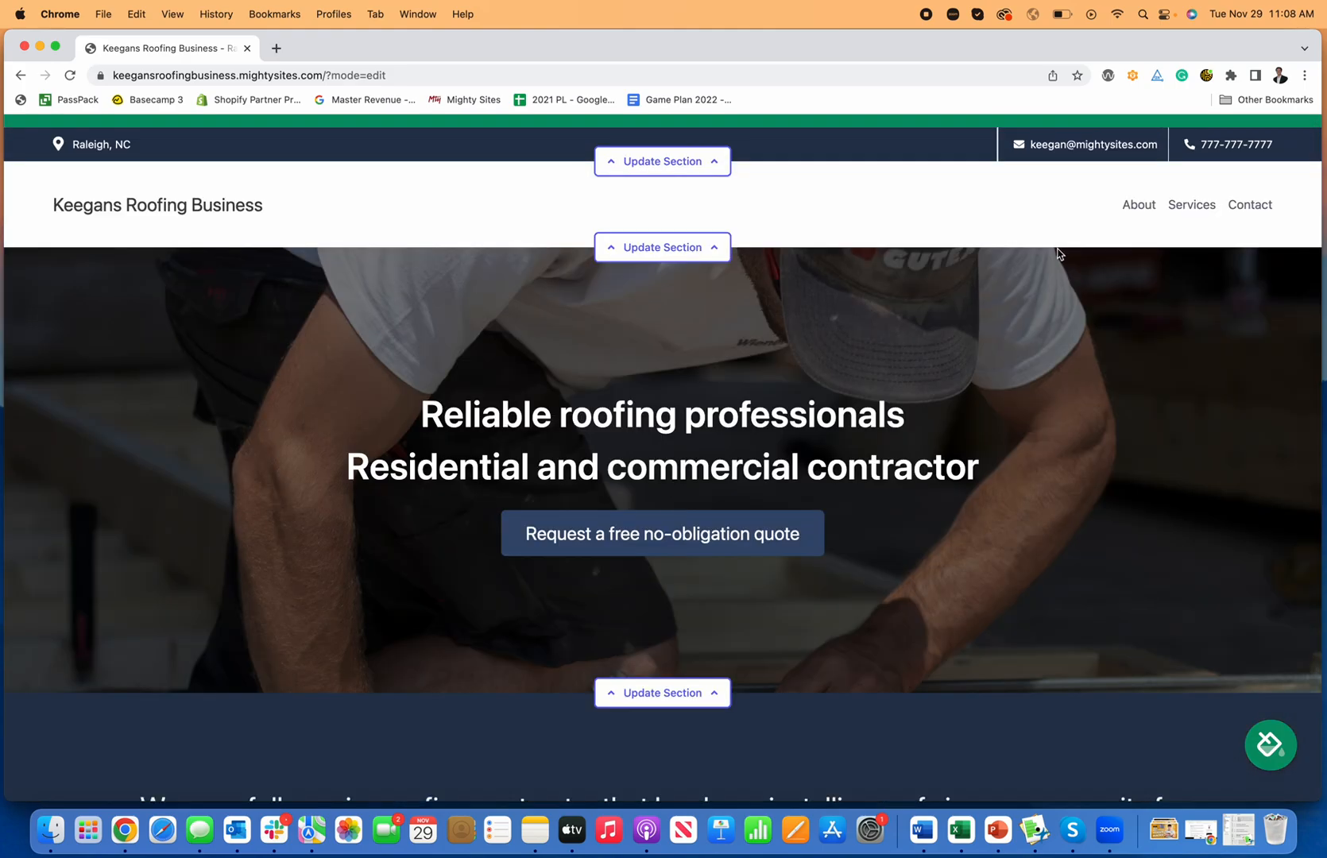
pyautogui.click(662, 160)
pyautogui.click(246, 263)
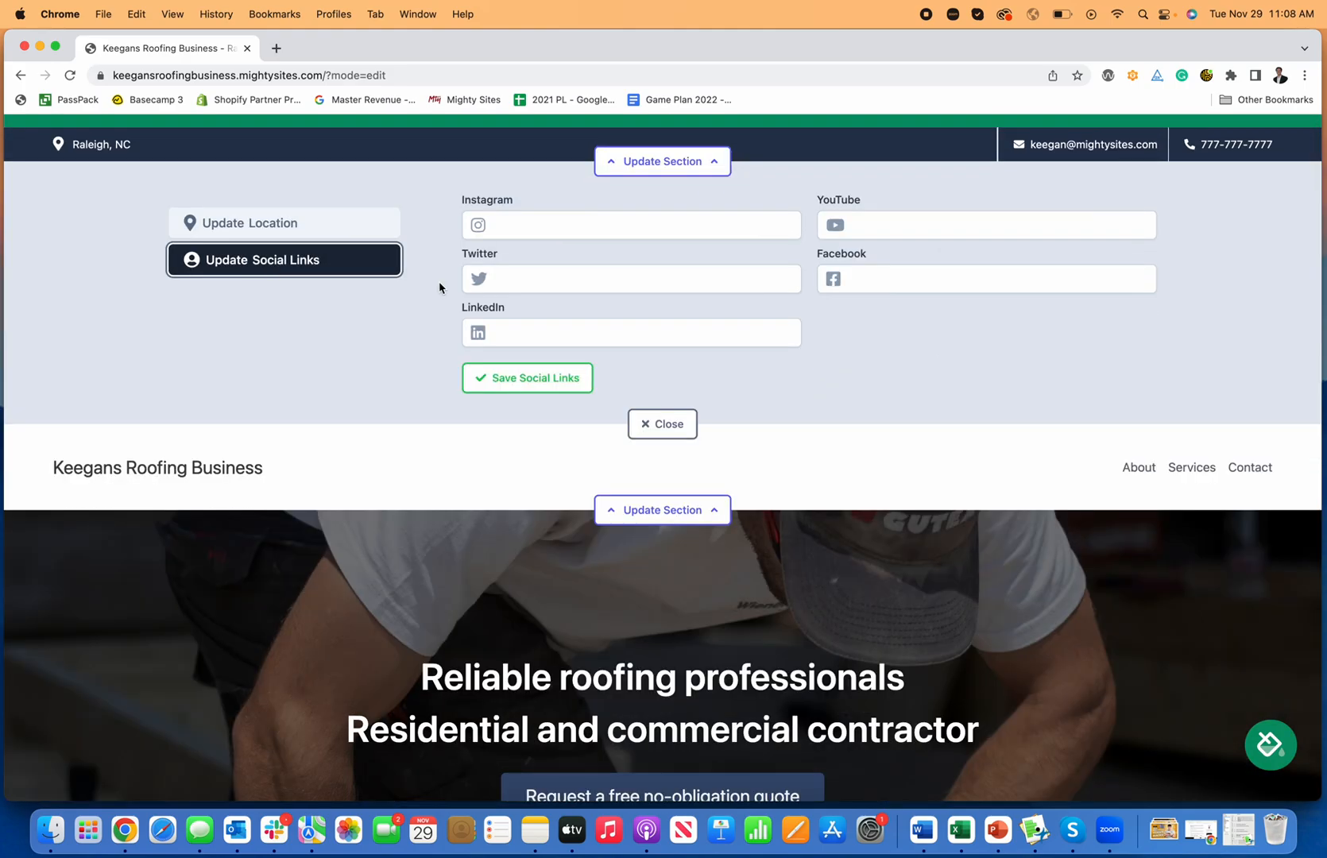
pyautogui.click(546, 276)
pyautogui.write('twitter.com/mightysitesusa')
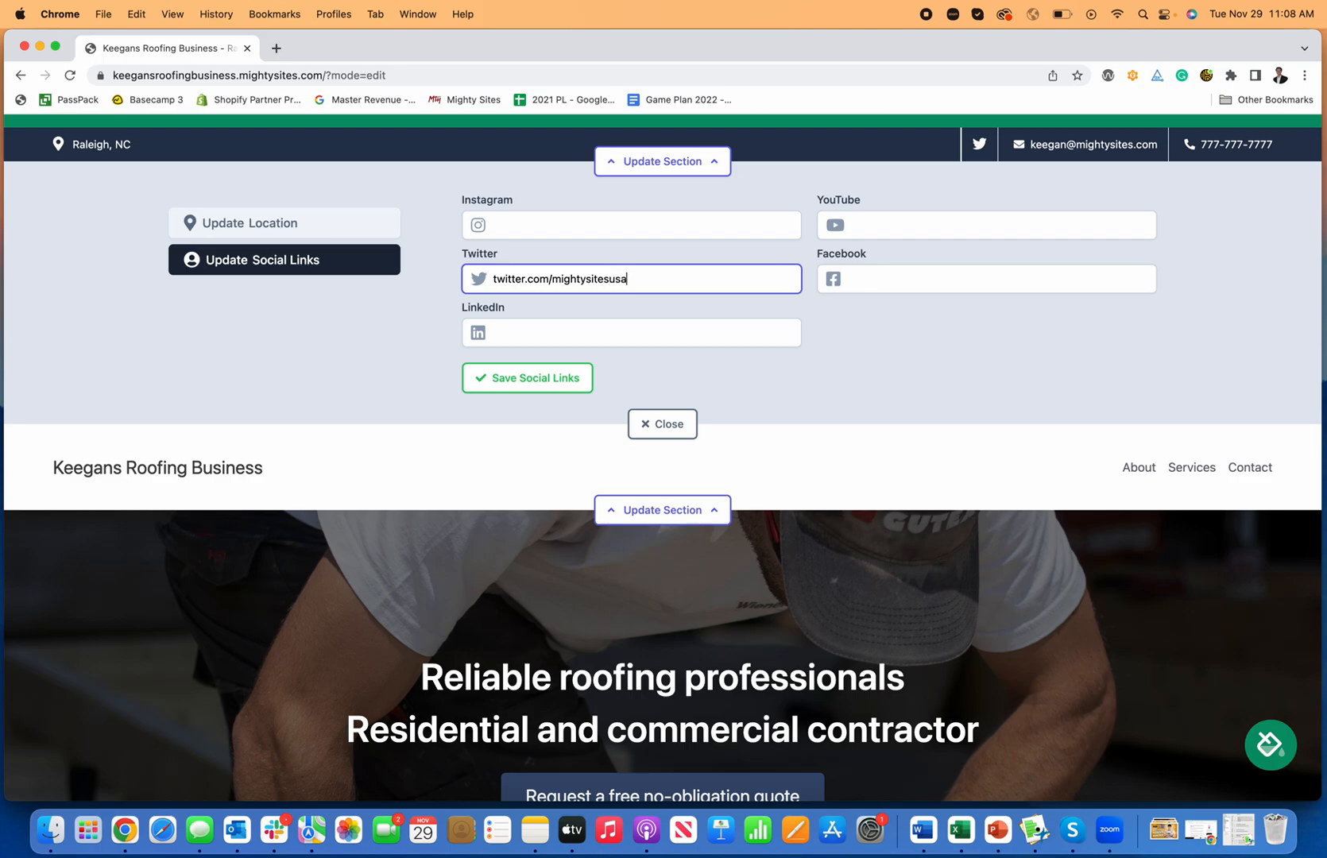
pyautogui.press('Tab')
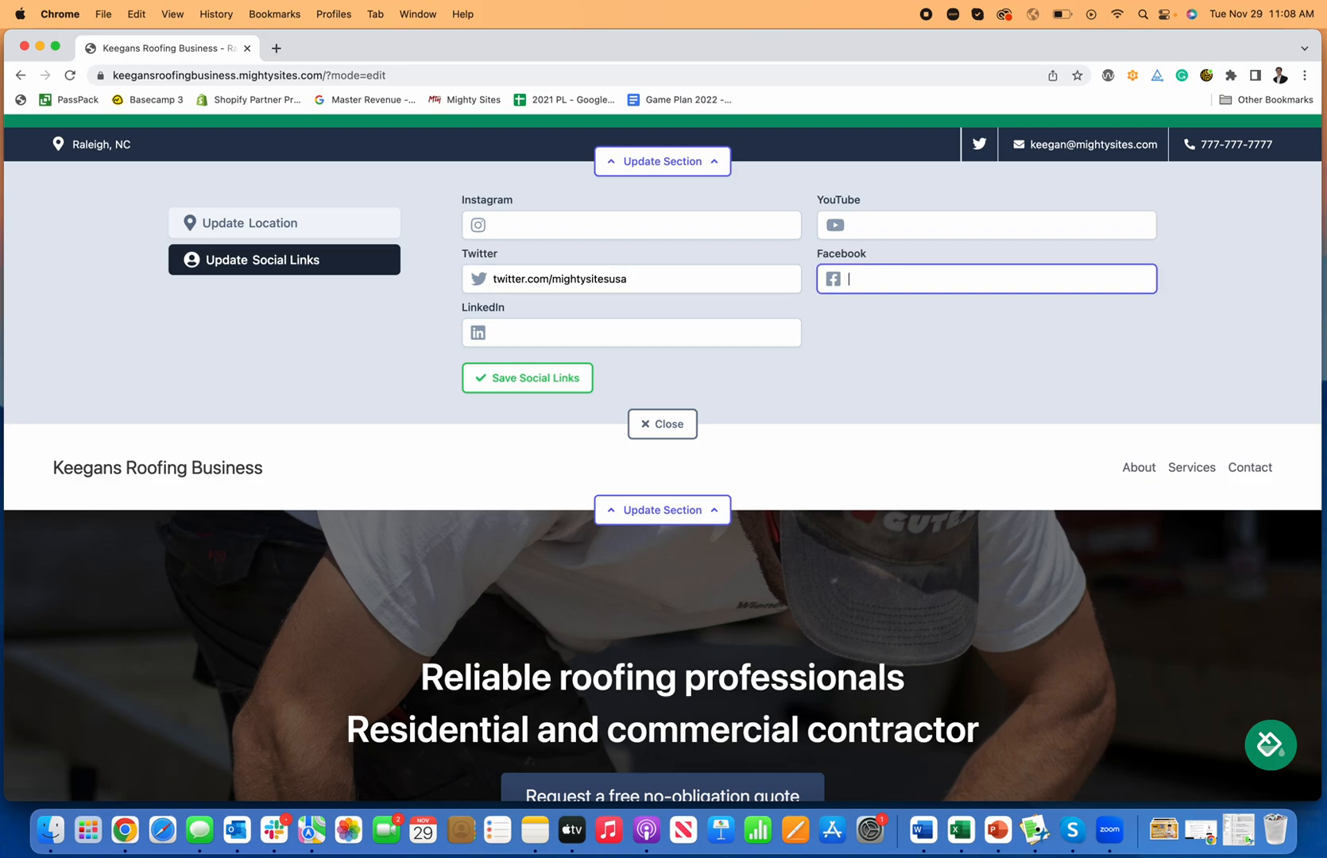
pyautogui.write('facebook.com/mightysites')
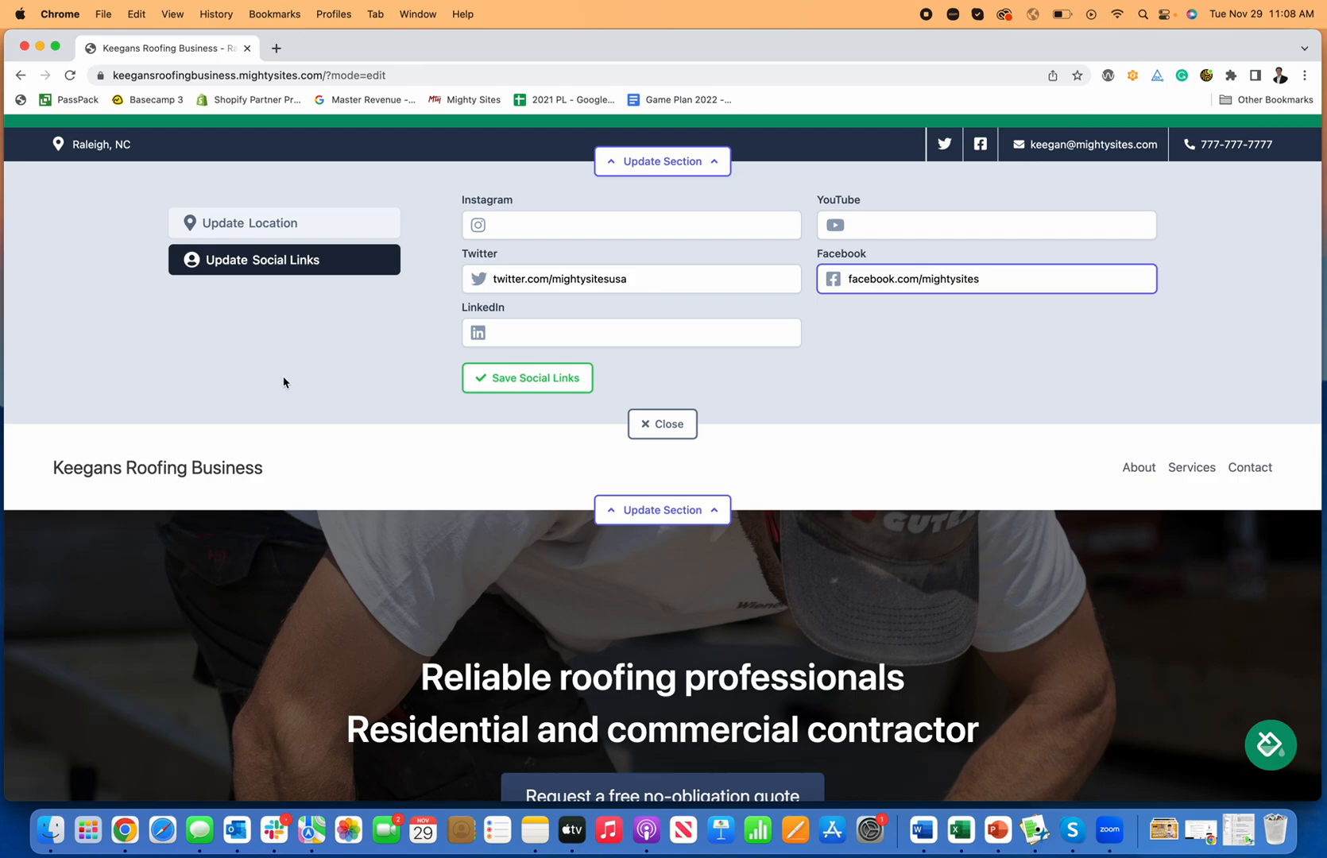
pyautogui.click(502, 381)
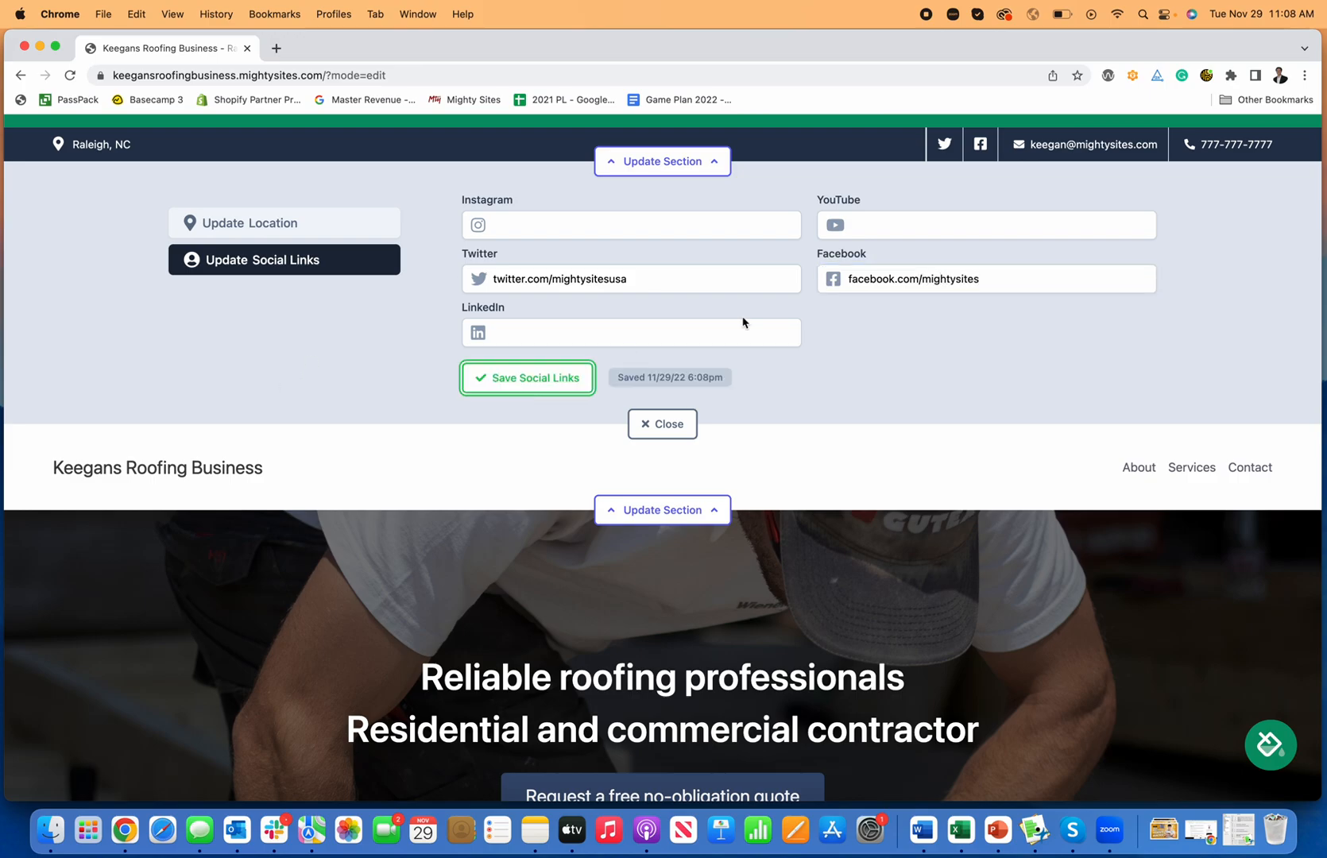
pyautogui.click(646, 424)
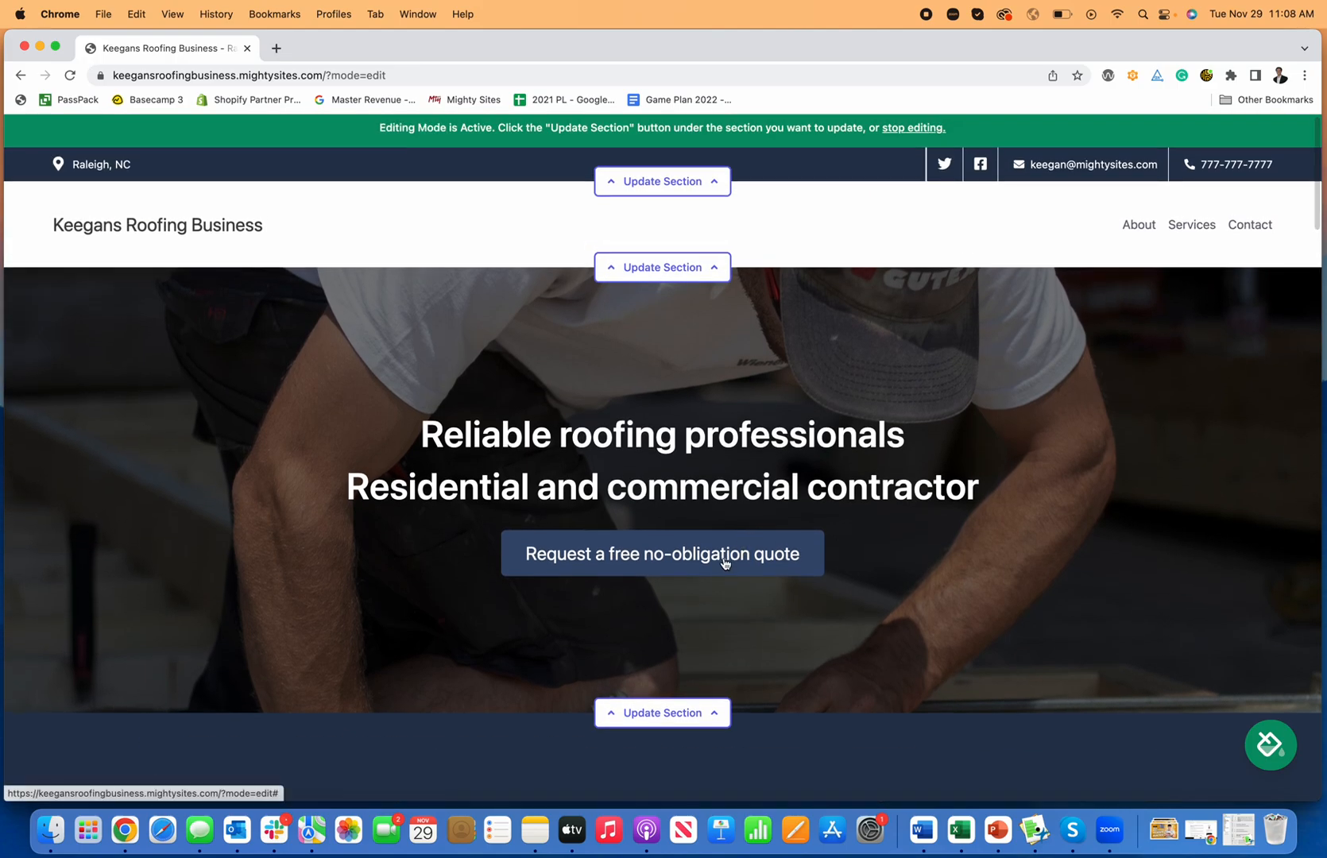
# Step: Link the hero's quote button to the Home: Lead Form section and save
pyautogui.click(725, 563)
pyautogui.scroll(-3, 725, 563)
pyautogui.click(708, 608)
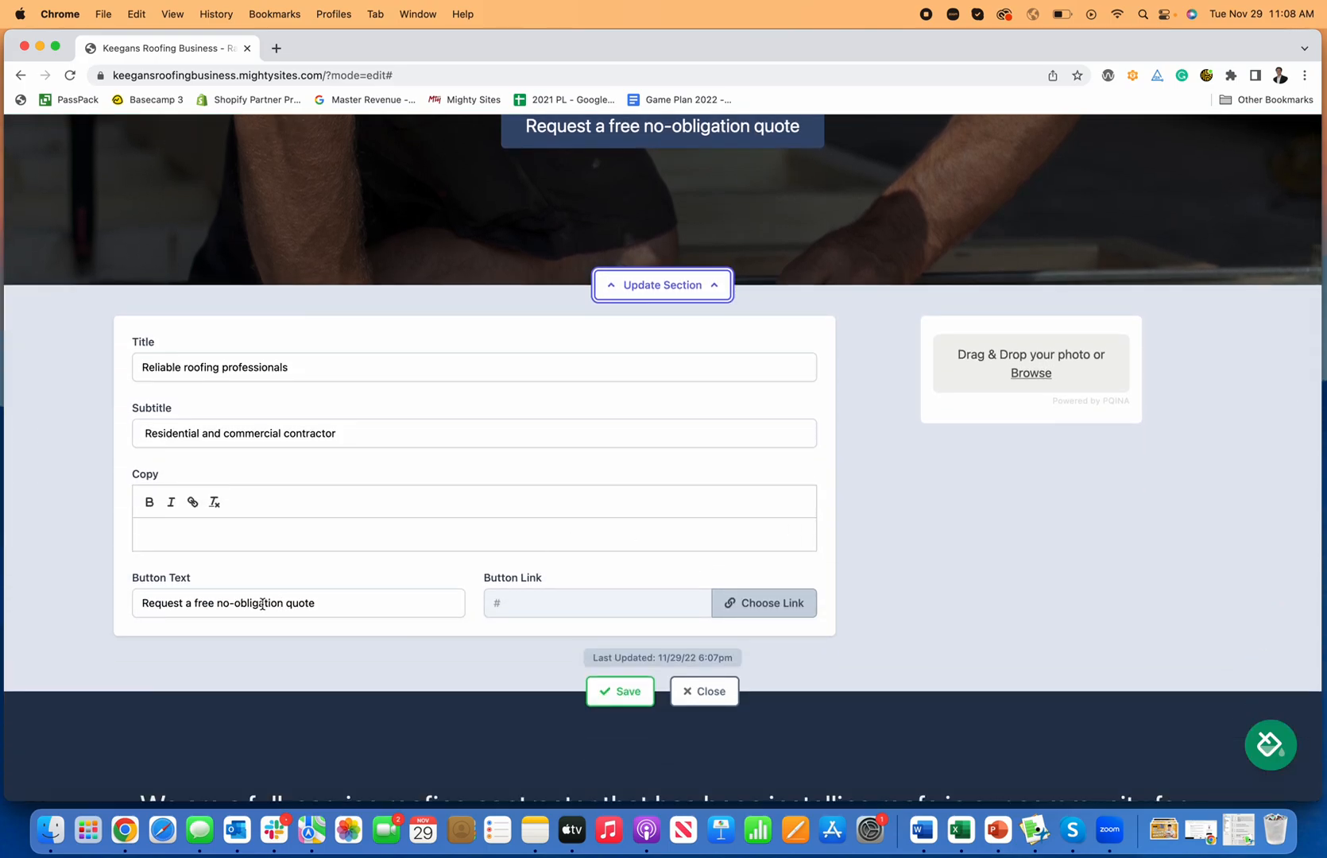
pyautogui.click(779, 617)
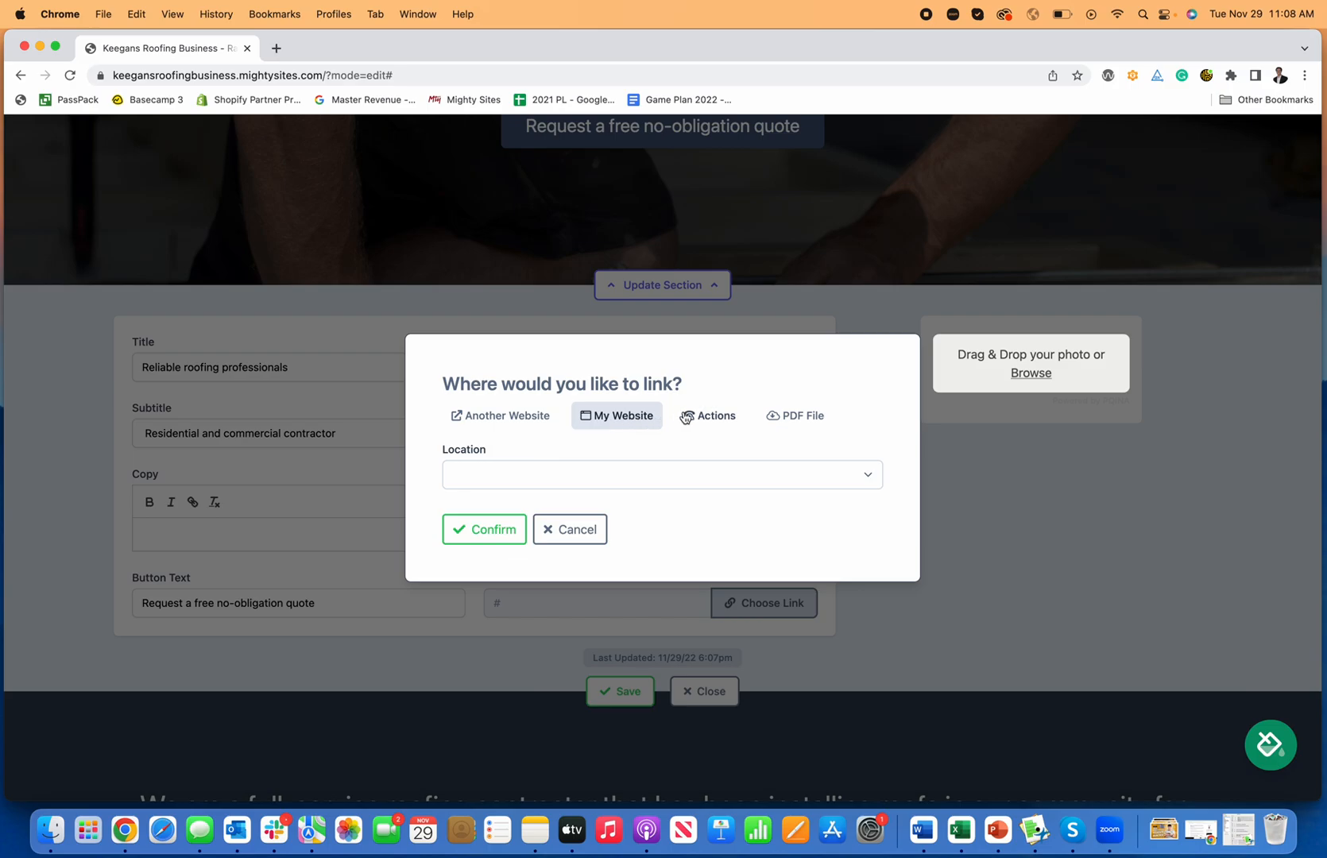
pyautogui.click(685, 418)
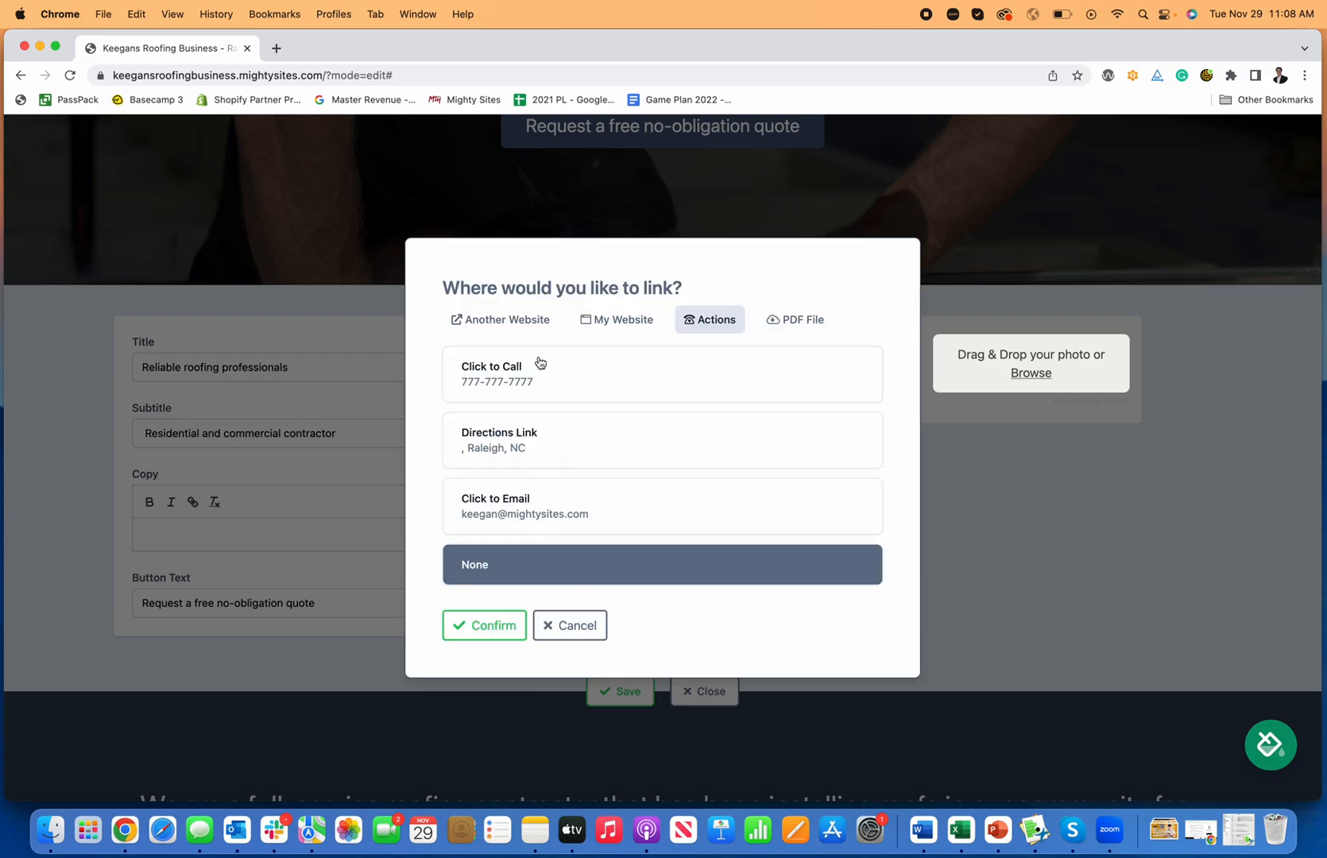
pyautogui.click(617, 326)
pyautogui.click(634, 487)
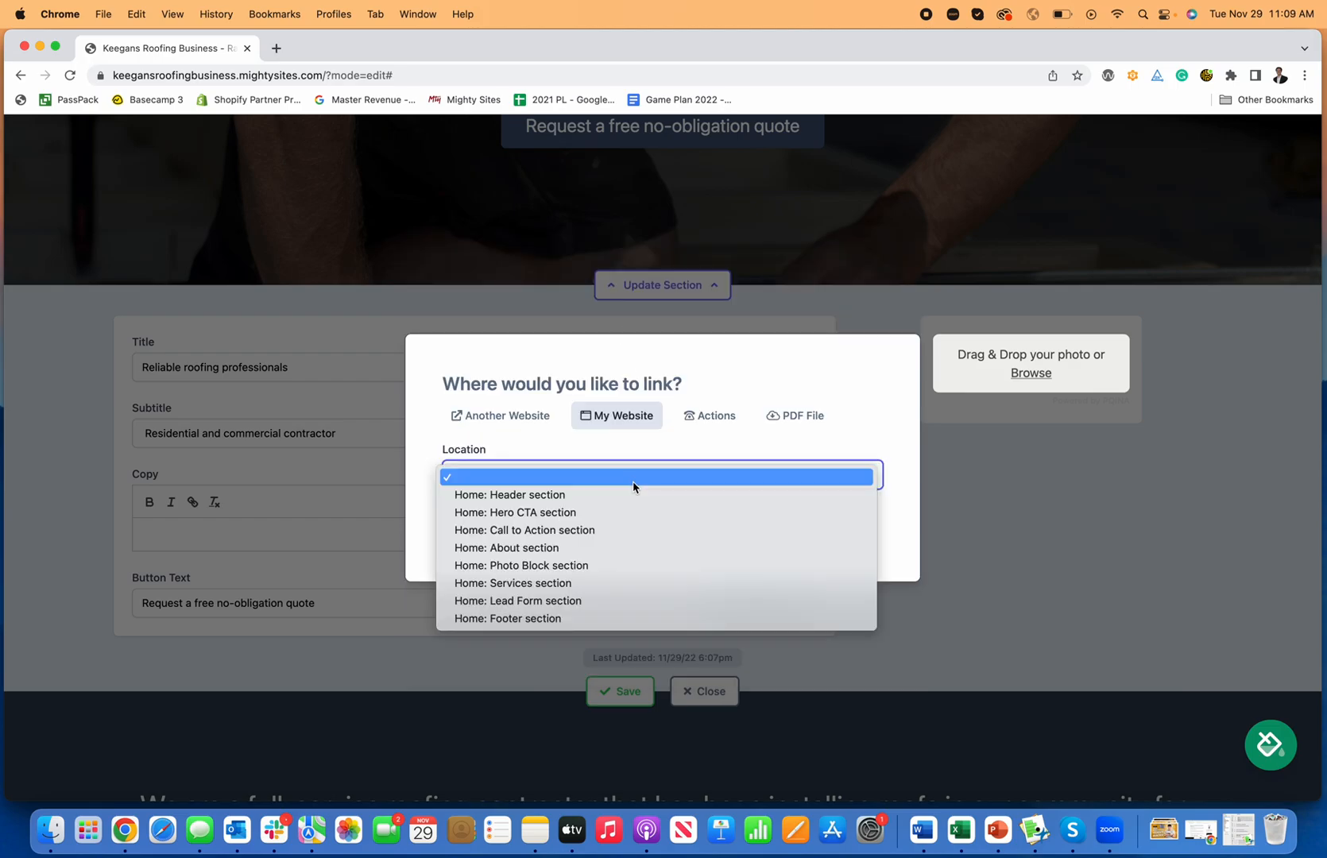
pyautogui.click(599, 606)
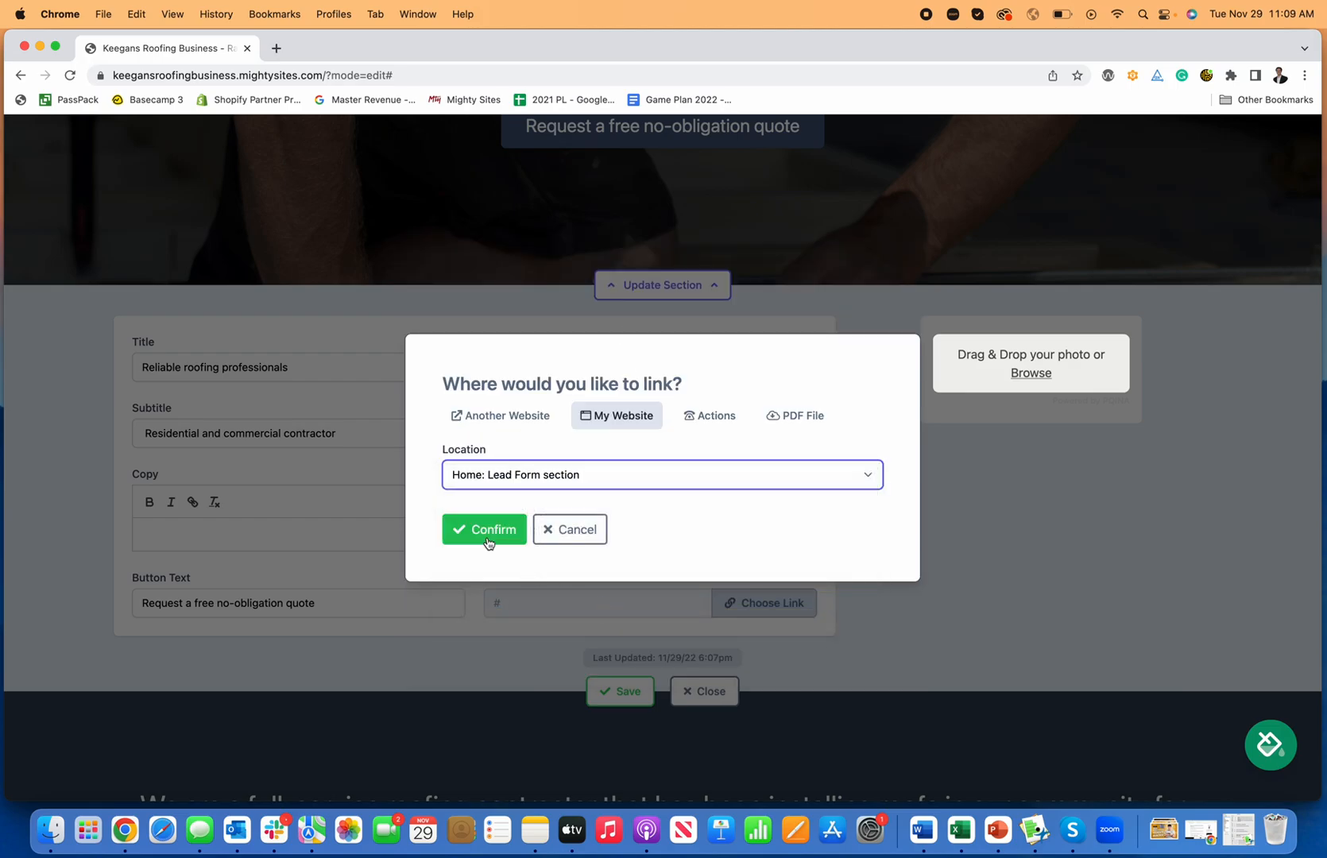
pyautogui.click(487, 542)
pyautogui.click(645, 693)
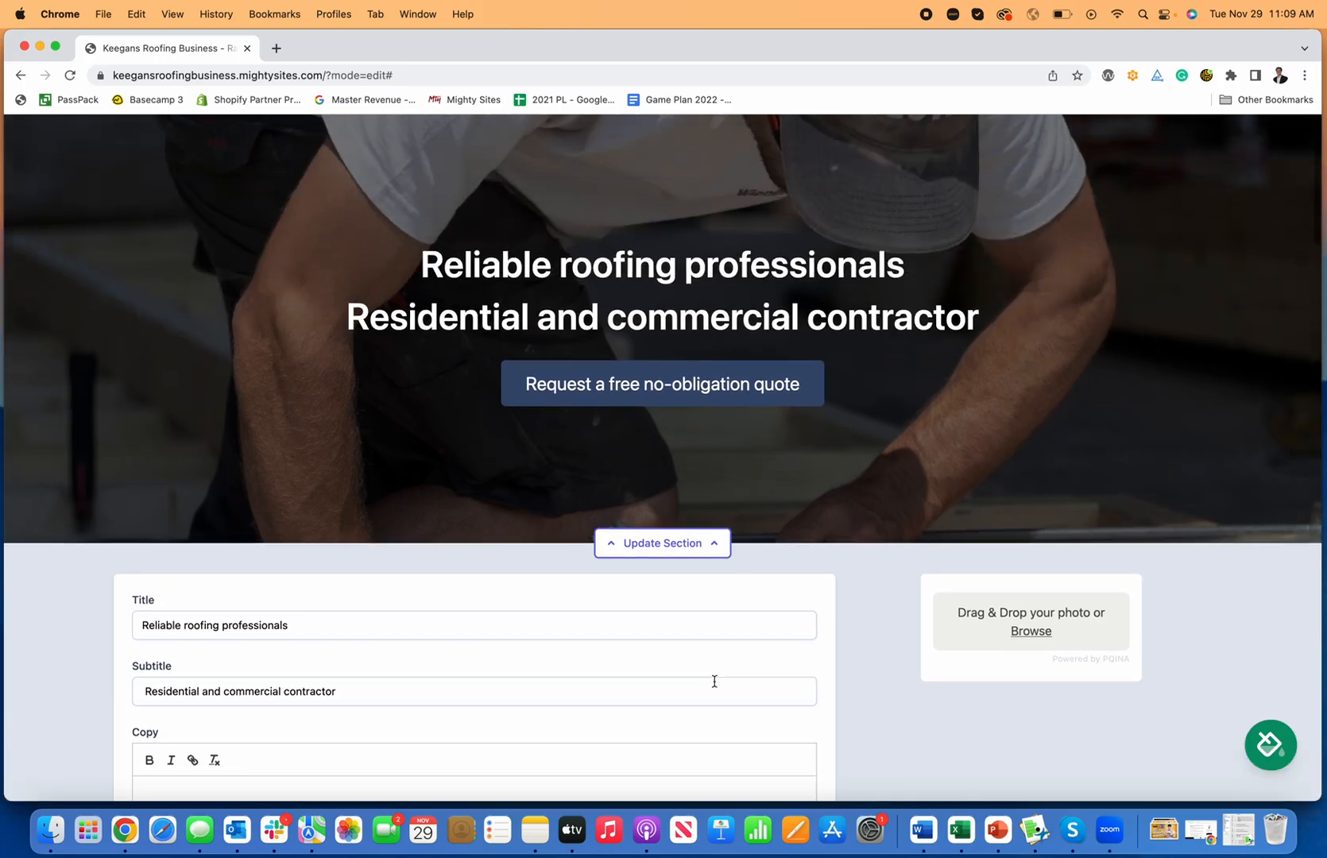
# Step: Check that the quote button now jumps to the lead form
pyautogui.click(664, 544)
pyautogui.click(659, 384)
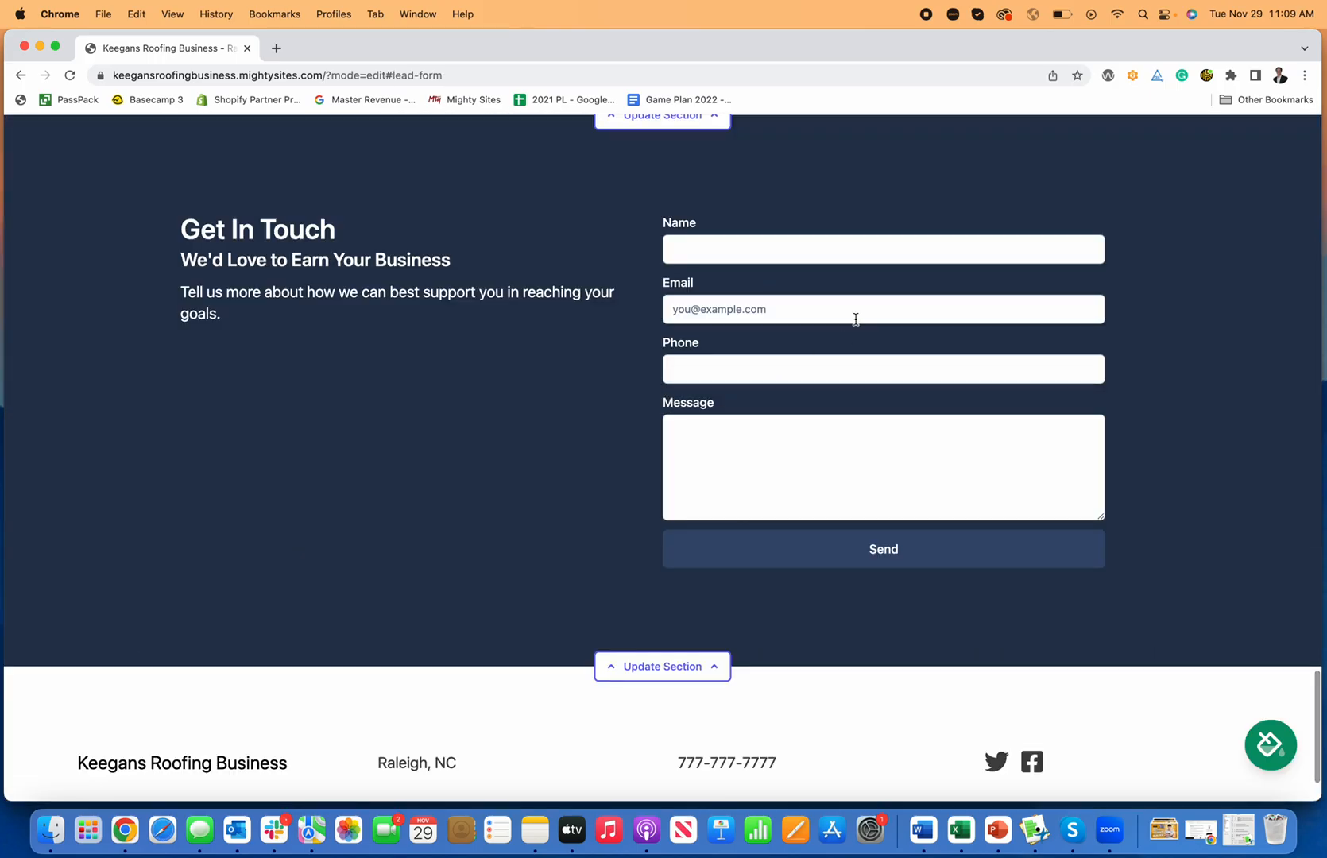
pyautogui.scroll(20, 682, 459)
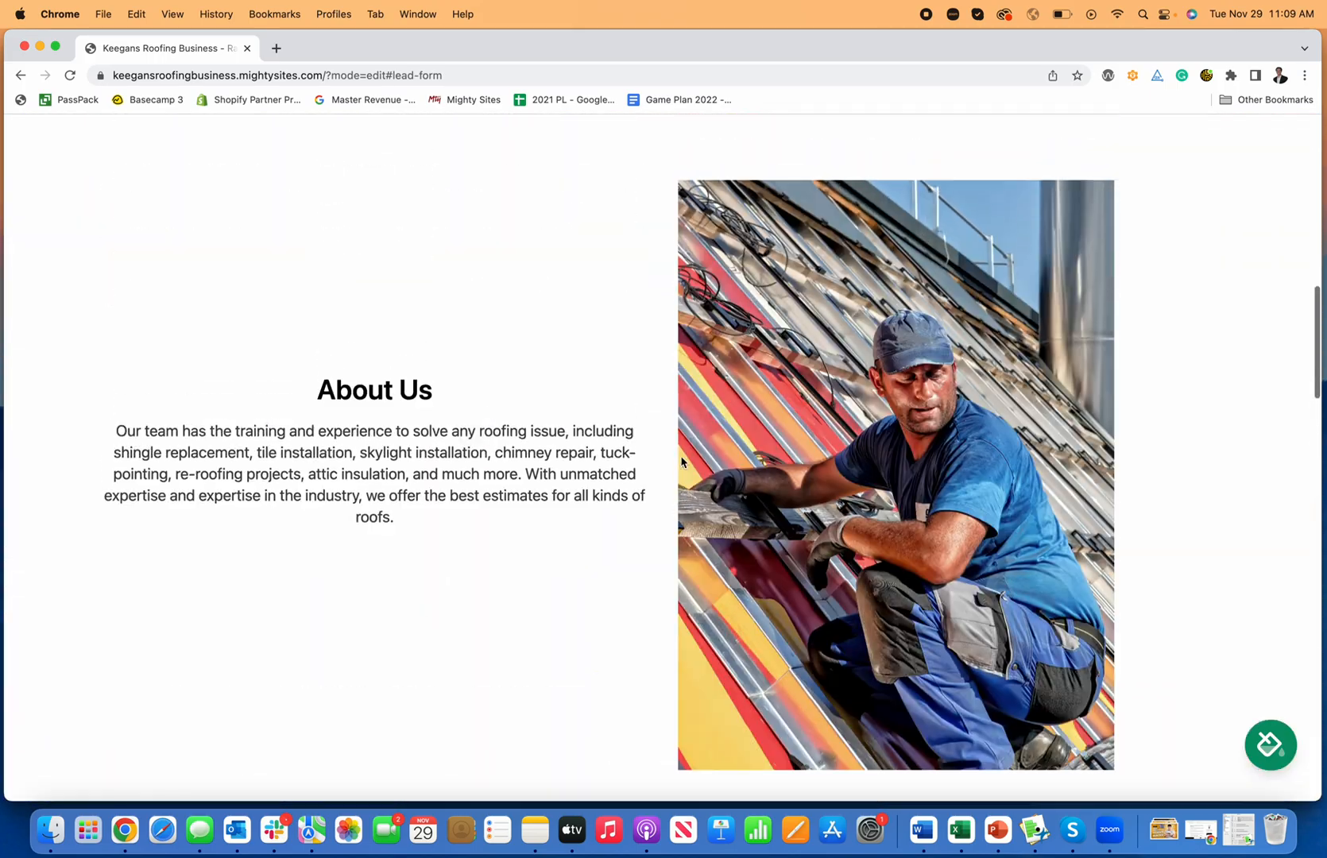
pyautogui.scroll(-7, 681, 459)
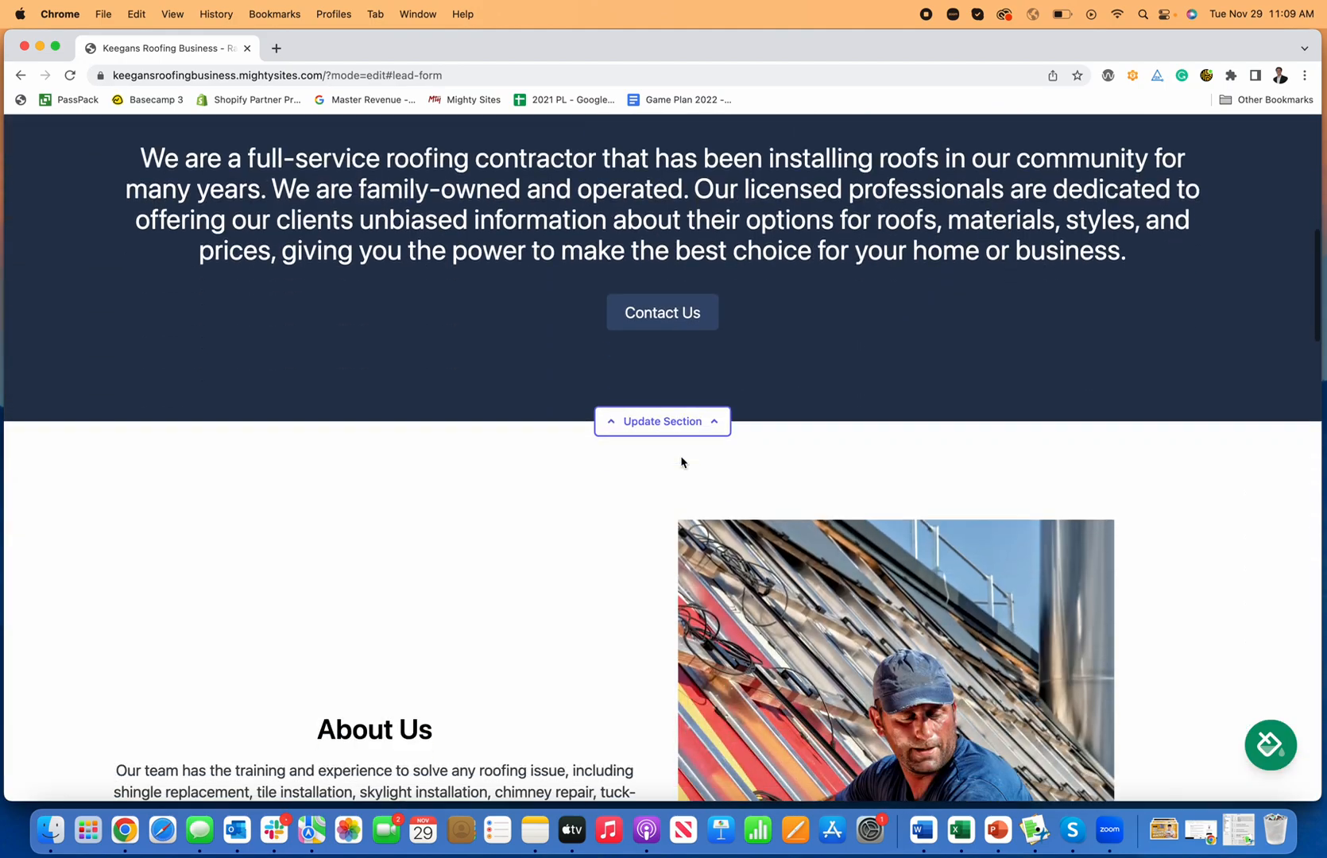
# Step: Set the Contact Us button to the Click to Call action, save, and close the editor
pyautogui.click(690, 423)
pyautogui.scroll(-2, 1010, 532)
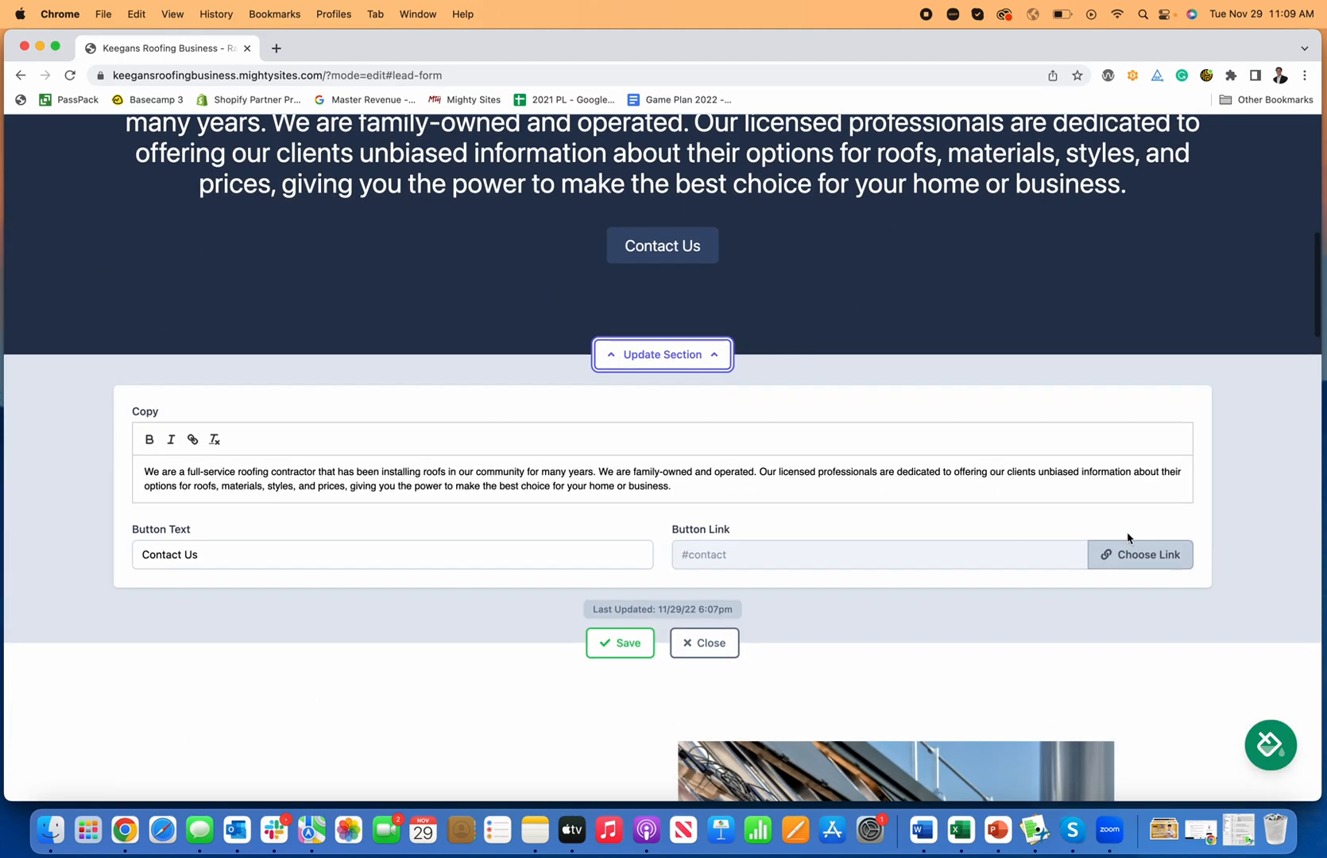
pyautogui.click(1139, 554)
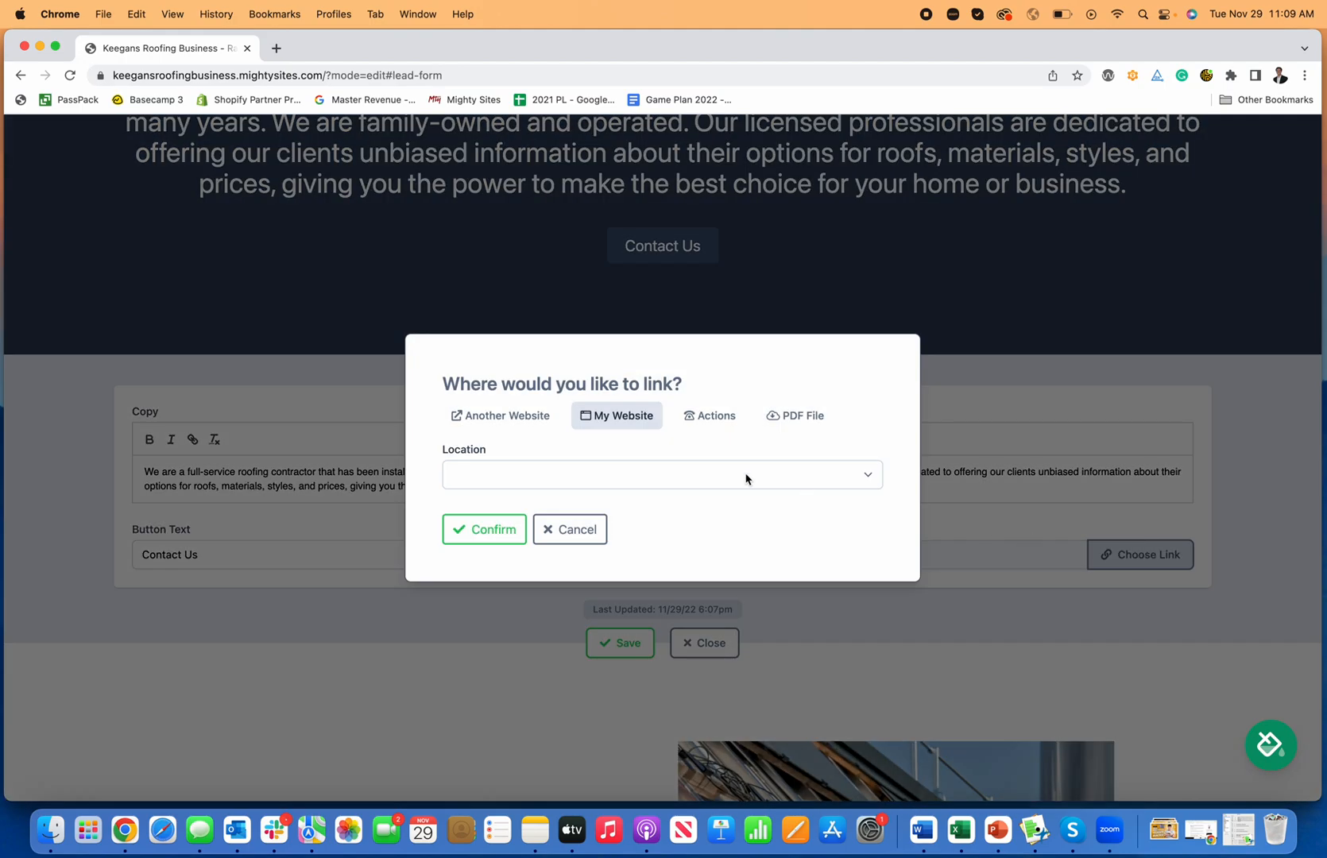
pyautogui.click(707, 421)
pyautogui.click(554, 370)
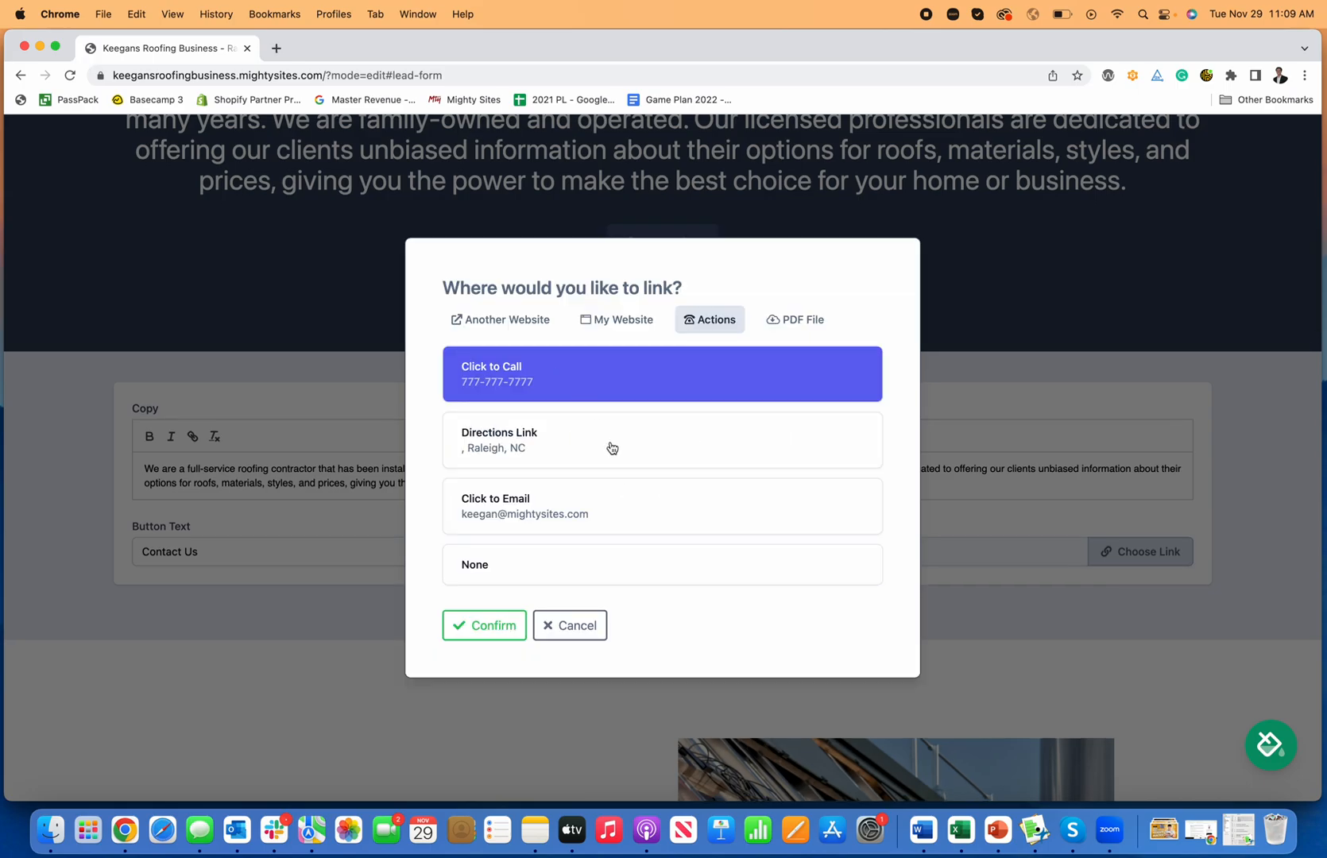
pyautogui.click(592, 513)
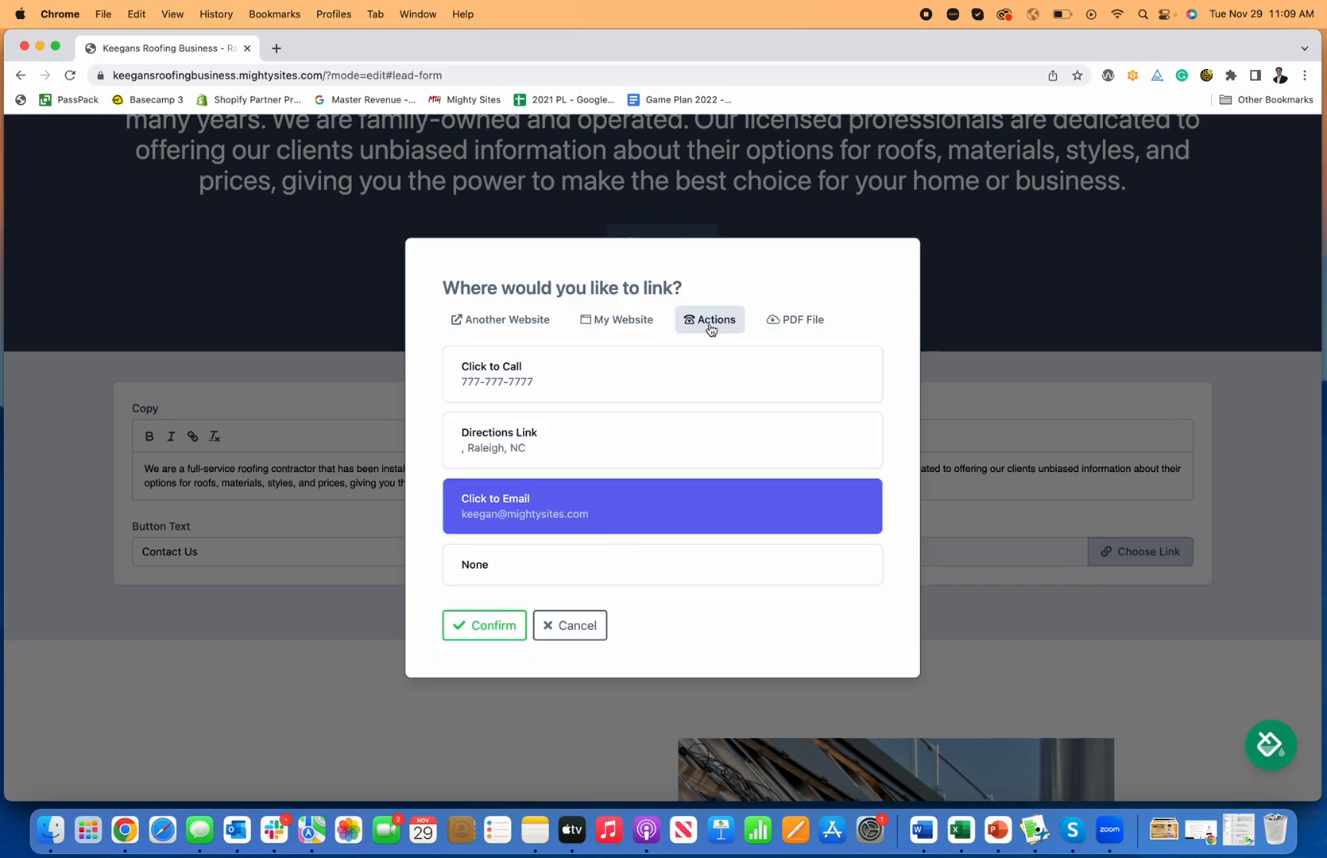
pyautogui.click(650, 375)
pyautogui.click(501, 626)
pyautogui.click(624, 640)
pyautogui.click(693, 642)
# Step: Capitalise the hero title to 'Reliable Roofing Professionals'
pyautogui.scroll(4, 703, 646)
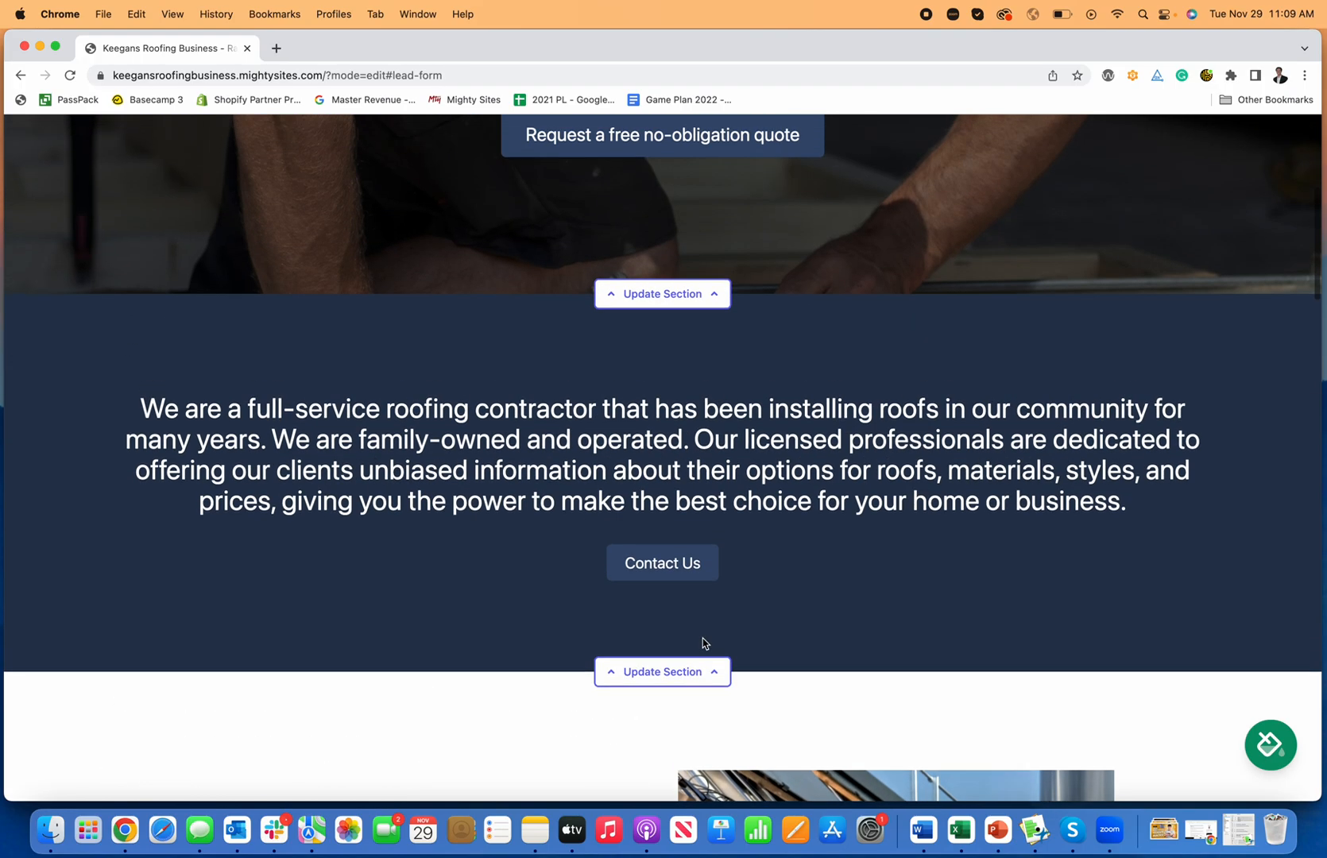
pyautogui.scroll(5, 797, 586)
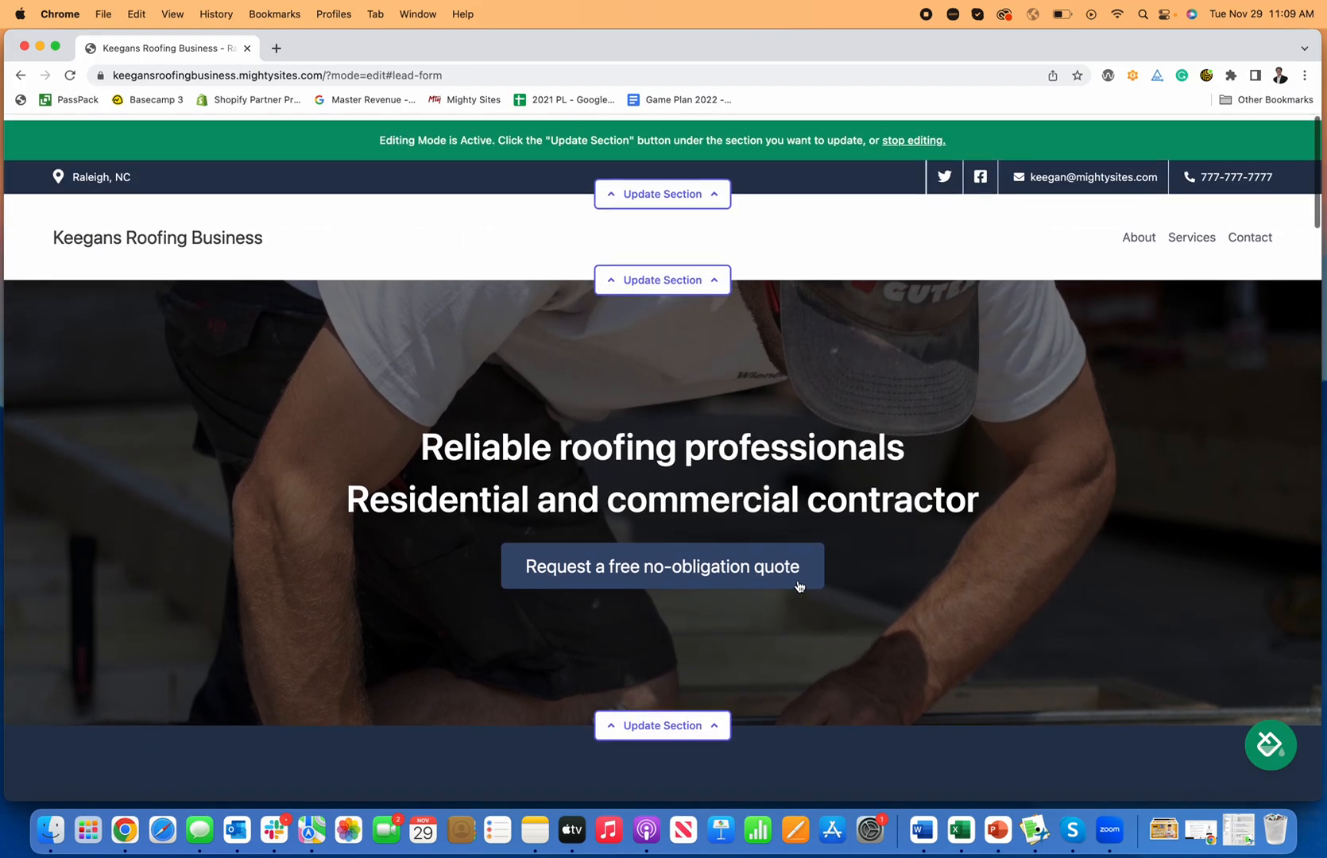
pyautogui.scroll(-10, 695, 467)
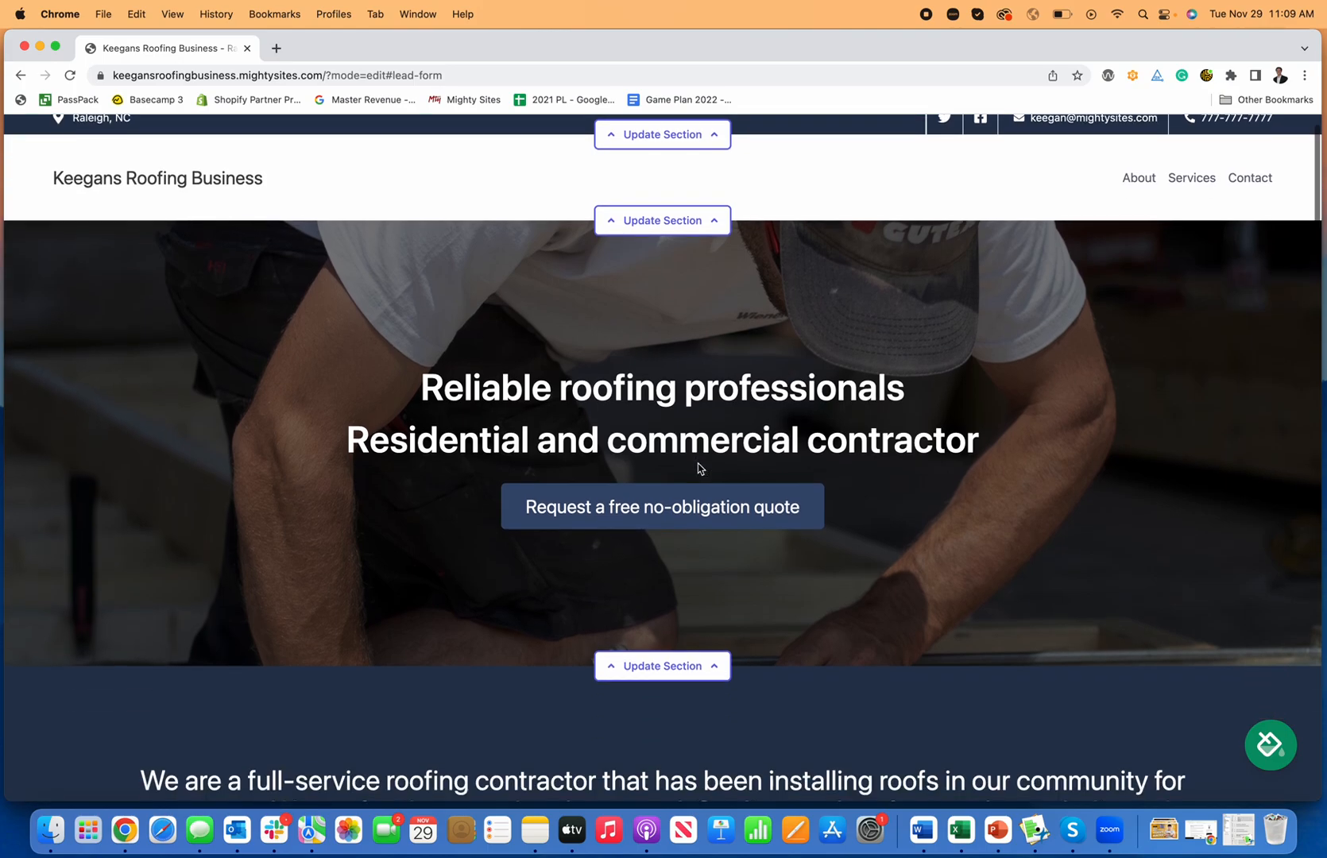
pyautogui.scroll(-5, 698, 469)
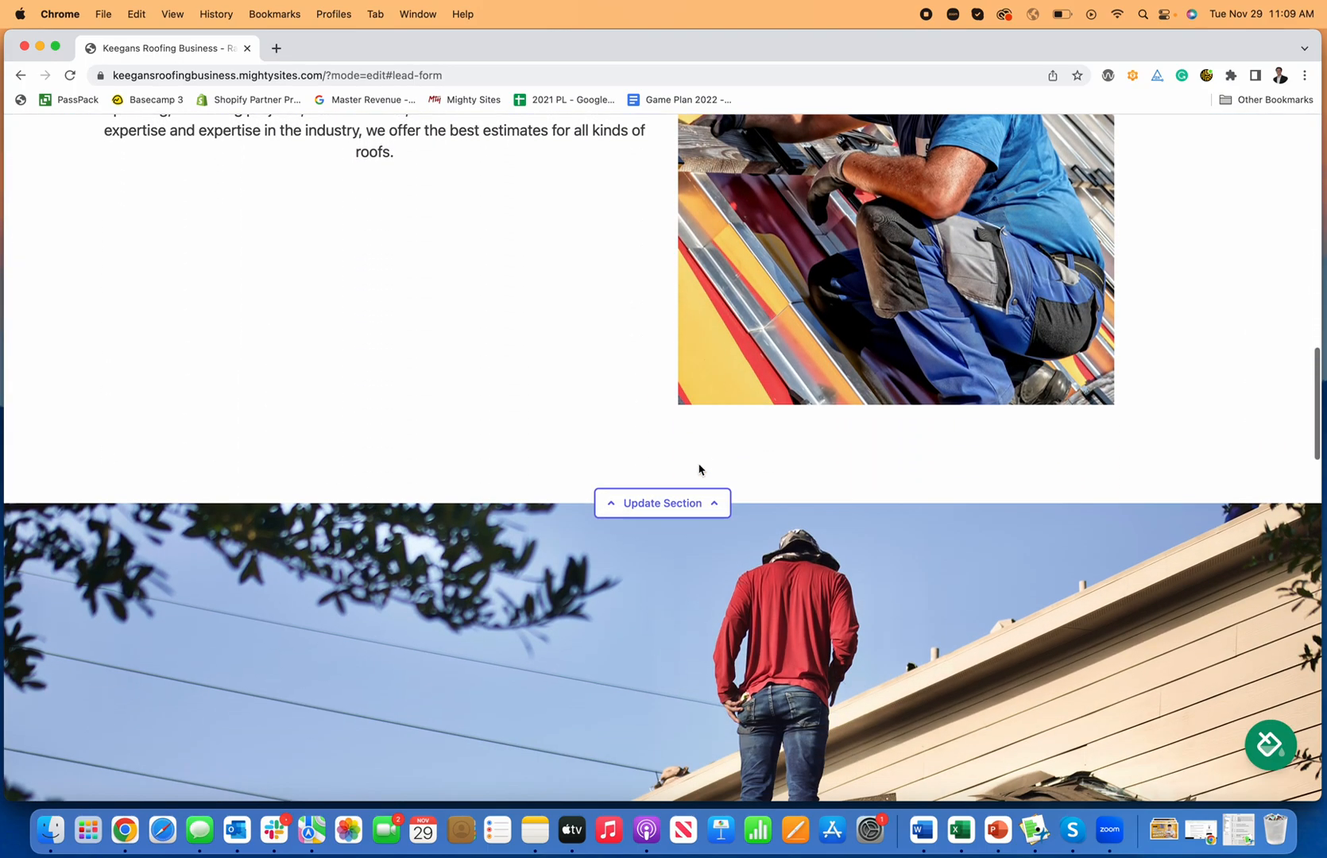
pyautogui.scroll(15, 700, 468)
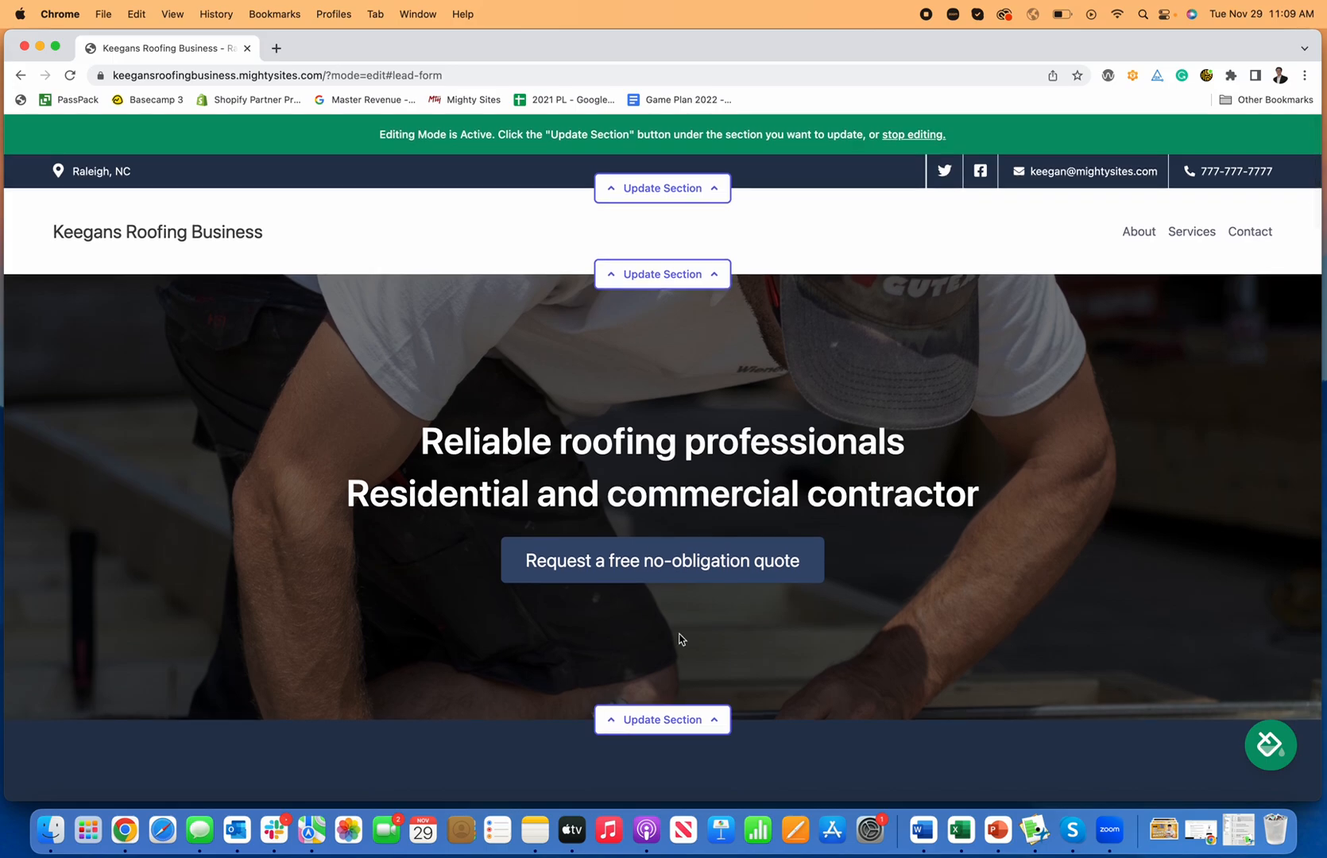
pyautogui.click(677, 719)
pyautogui.click(191, 455)
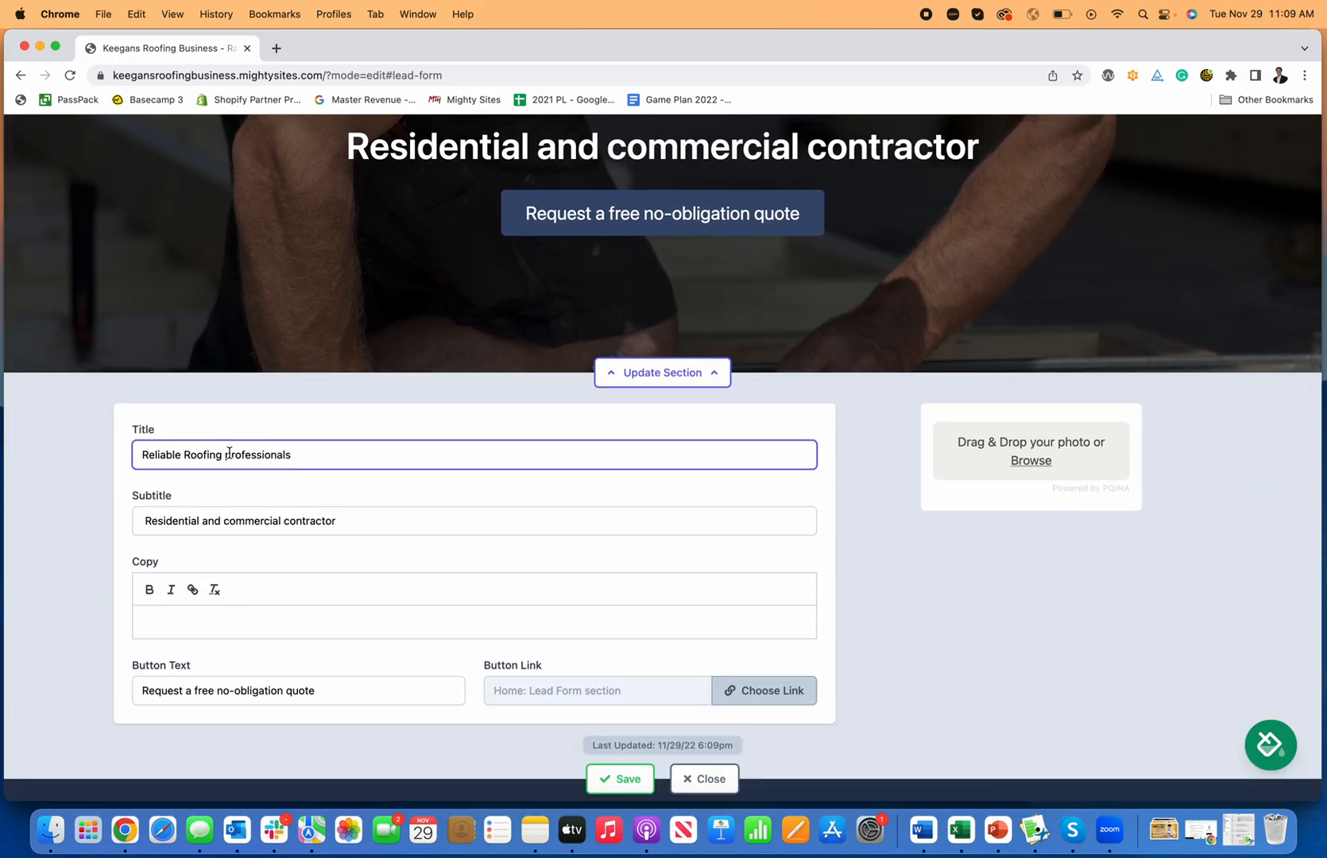
pyautogui.scroll(4, 512, 321)
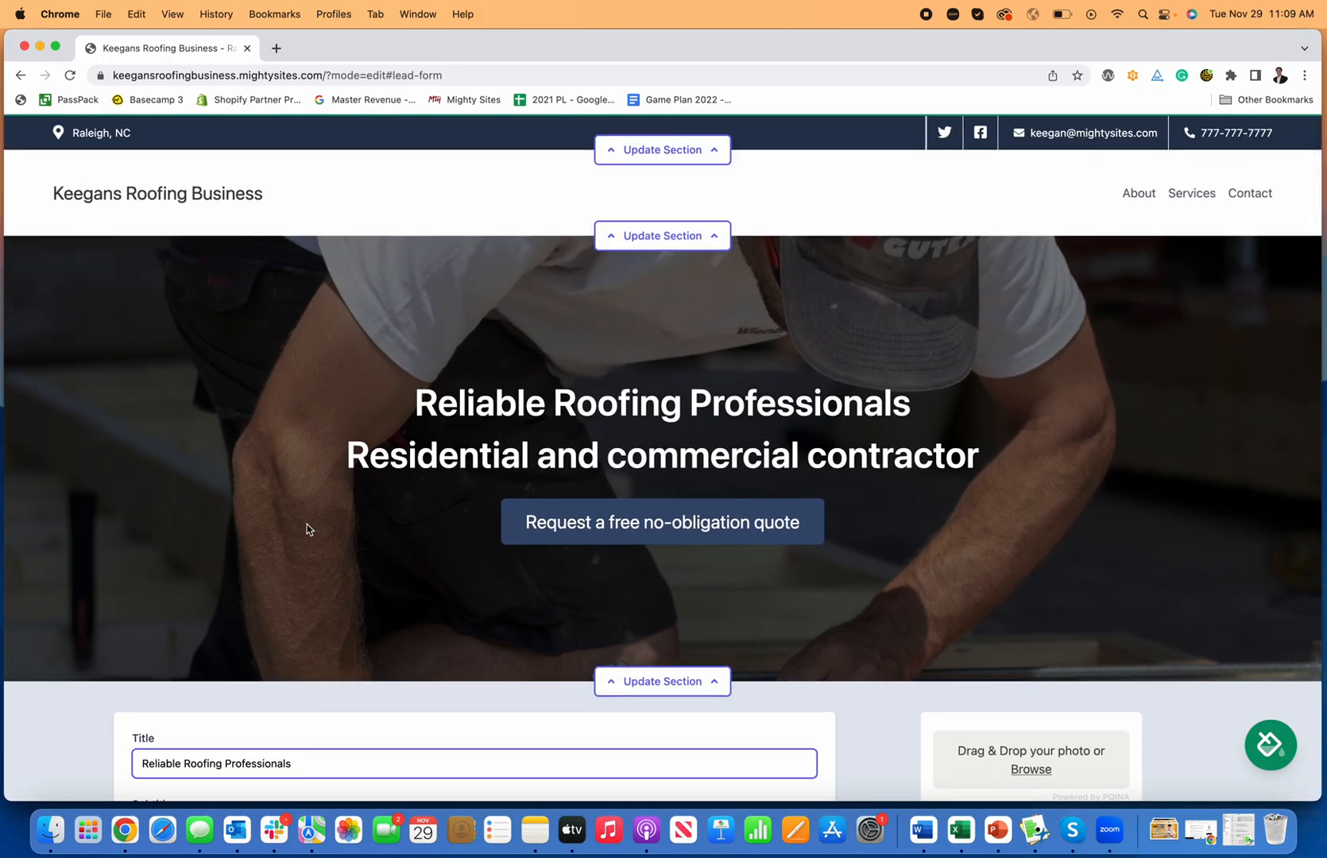
pyautogui.scroll(-2, 310, 529)
pyautogui.scroll(-3, 578, 483)
# Step: Capitalise Commercial and Contractor in the hero subtitle and save the headings
pyautogui.click(229, 570)
pyautogui.press('BackSpace')
pyautogui.write('Commercial contractor')
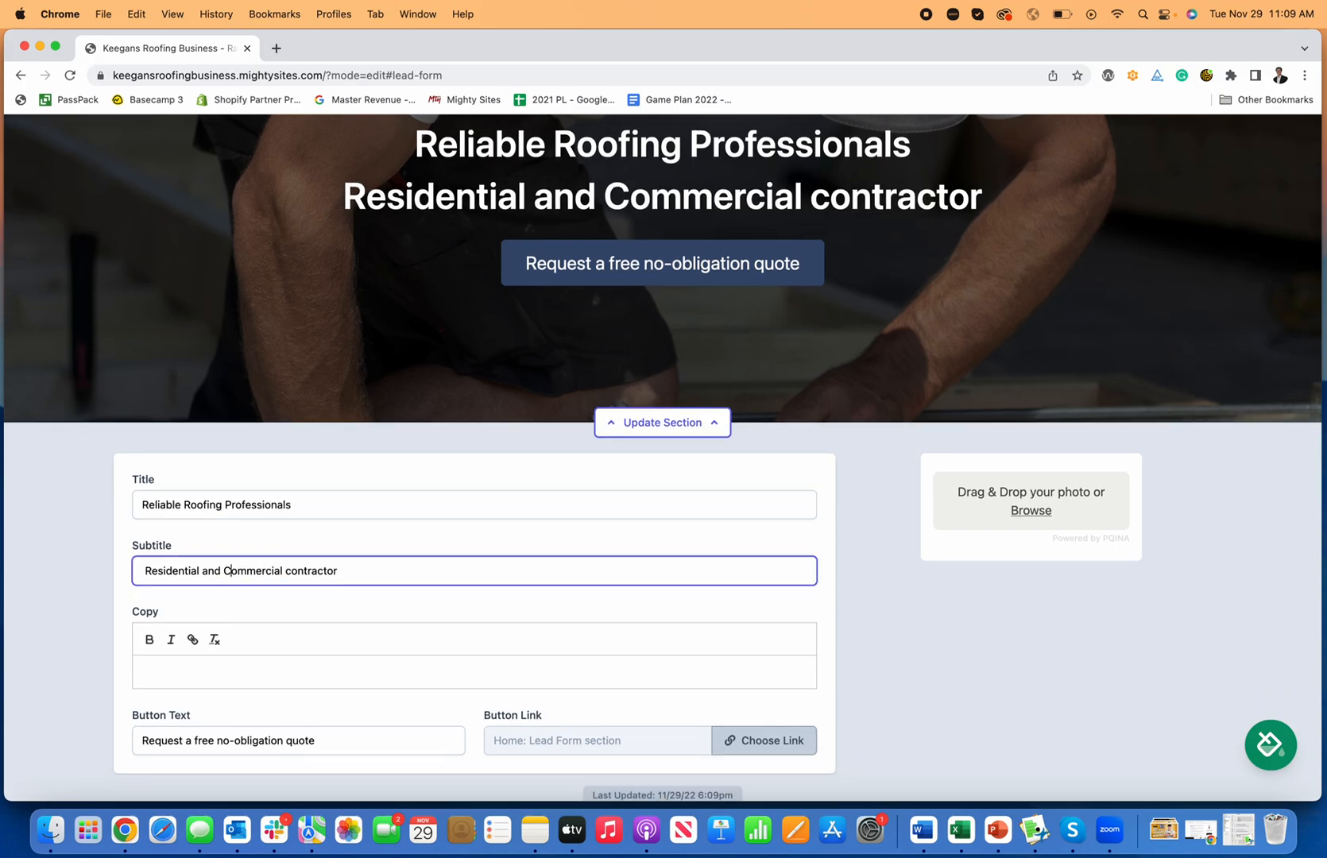
pyautogui.click(292, 572)
pyautogui.press('BackSpace')
pyautogui.write('C')
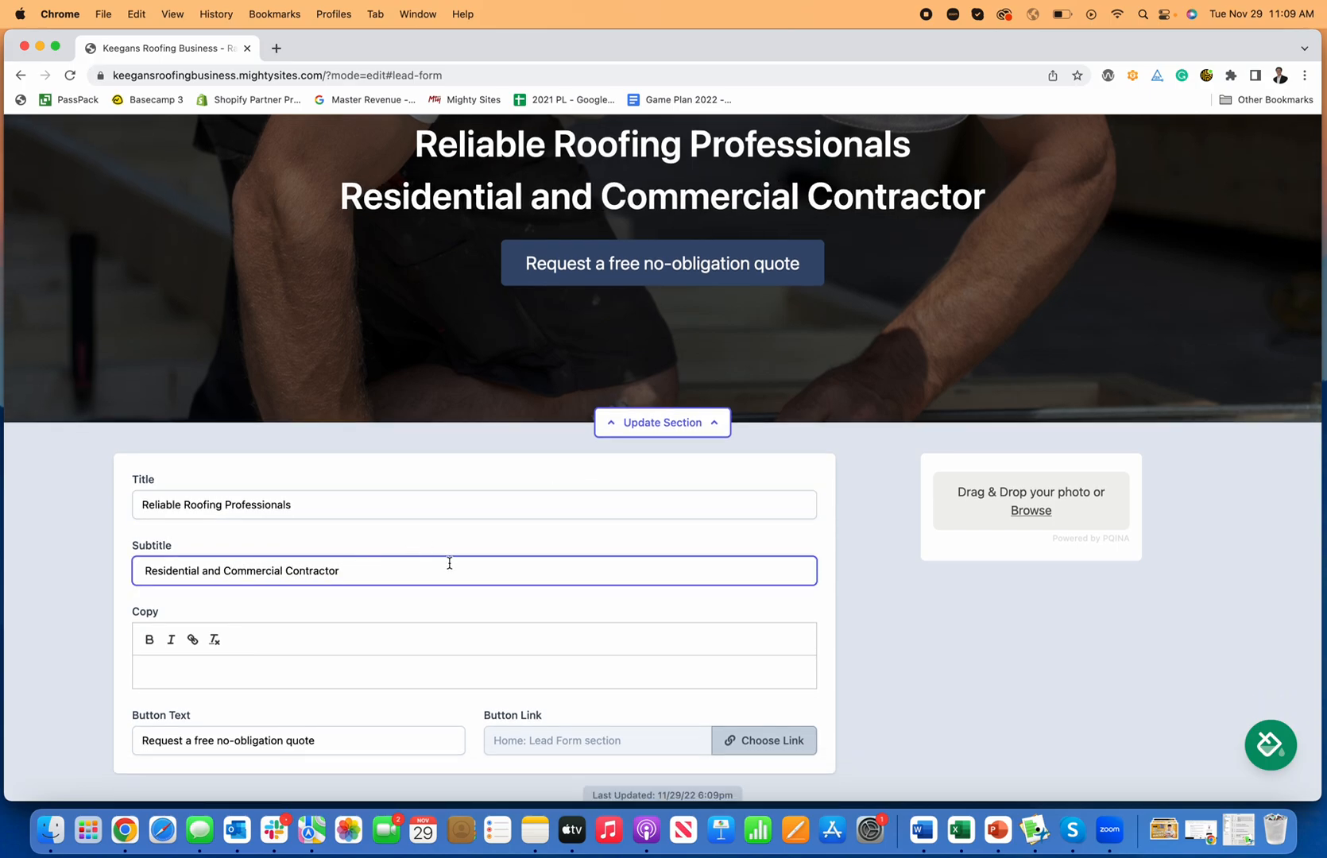
pyautogui.scroll(-4, 449, 563)
pyautogui.click(622, 660)
pyautogui.click(710, 660)
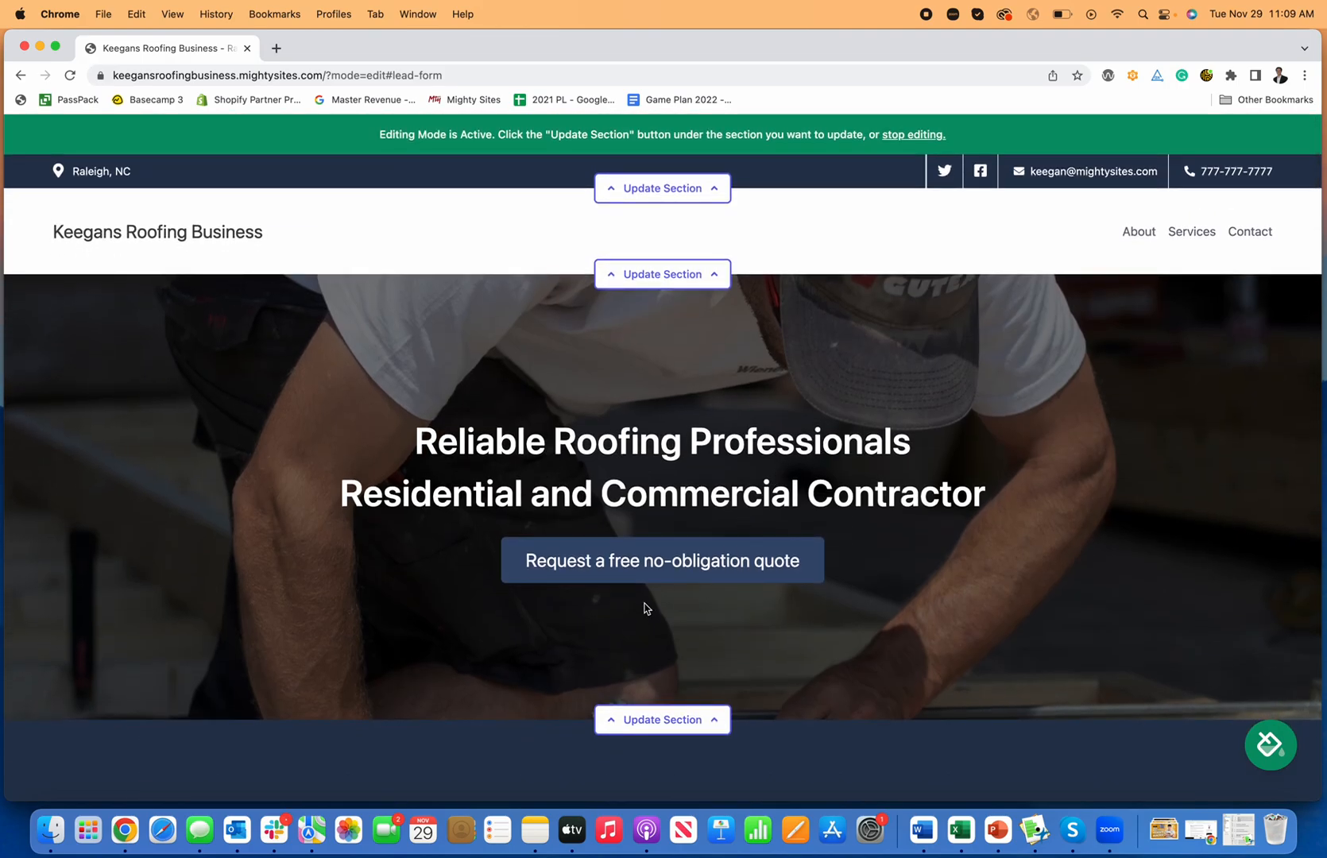
# Step: Replace 'and' with '&' in the hero subtitle and save it
pyautogui.click(668, 721)
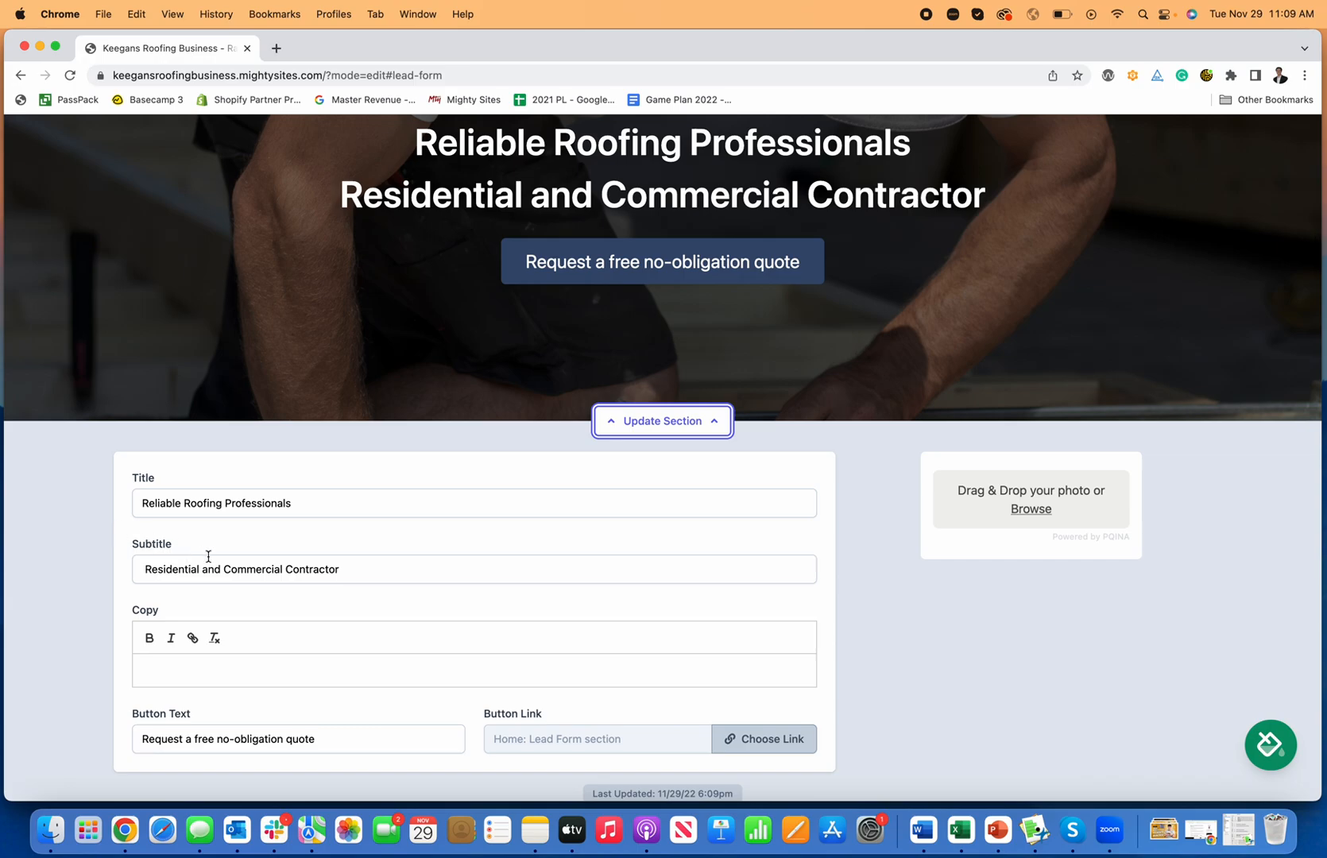
pyautogui.moveTo(222, 564); pyautogui.dragTo(195, 563)
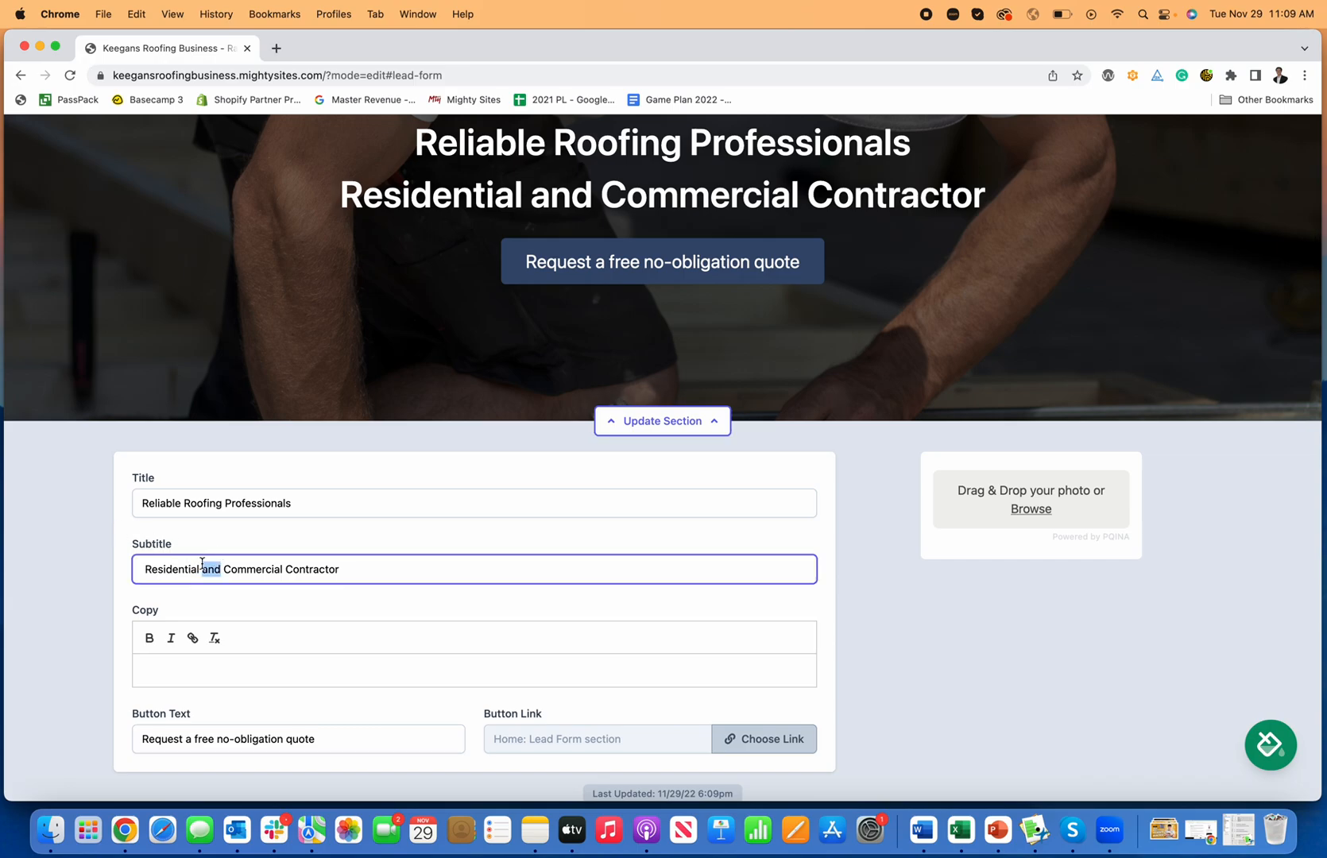
pyautogui.write('&')
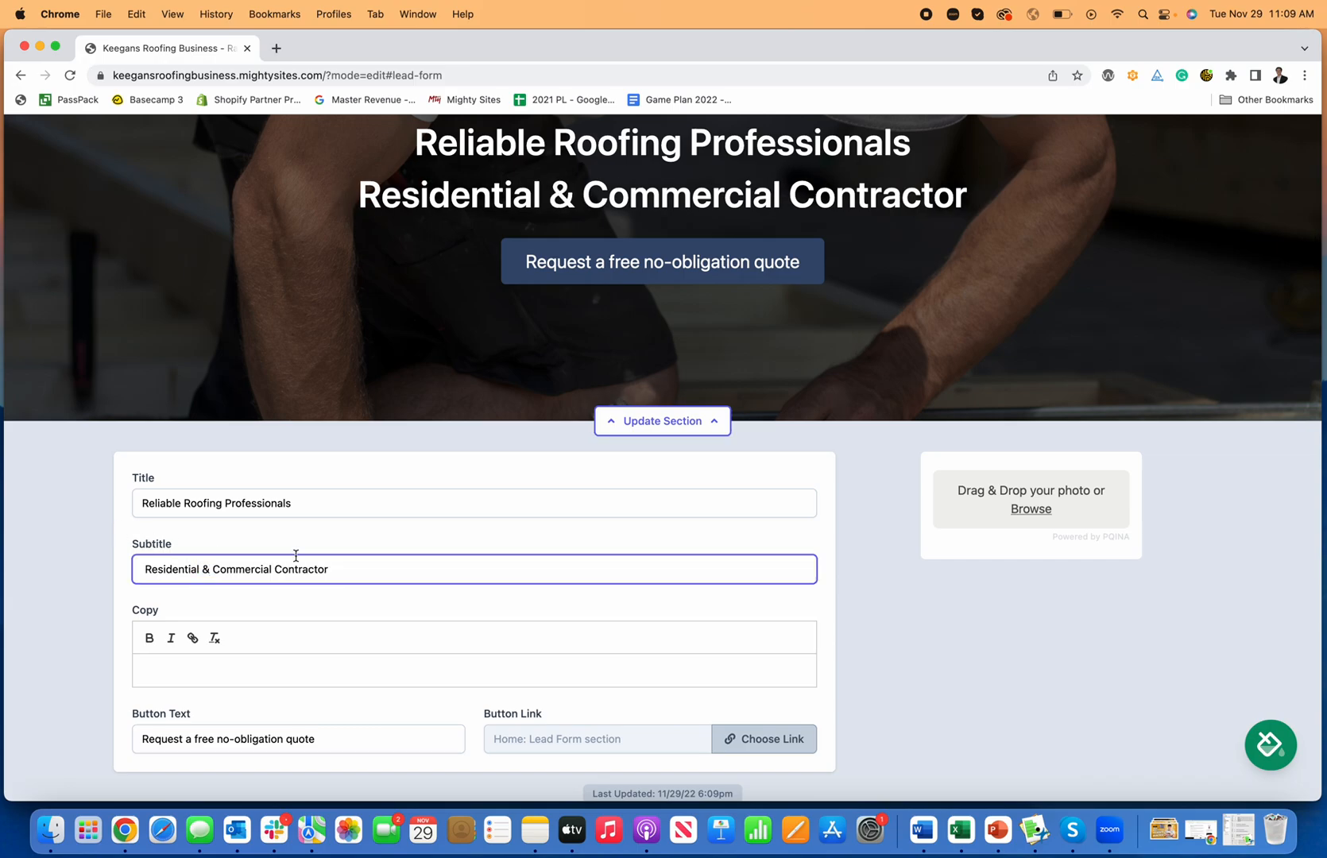
pyautogui.scroll(-3, 428, 583)
pyautogui.click(613, 682)
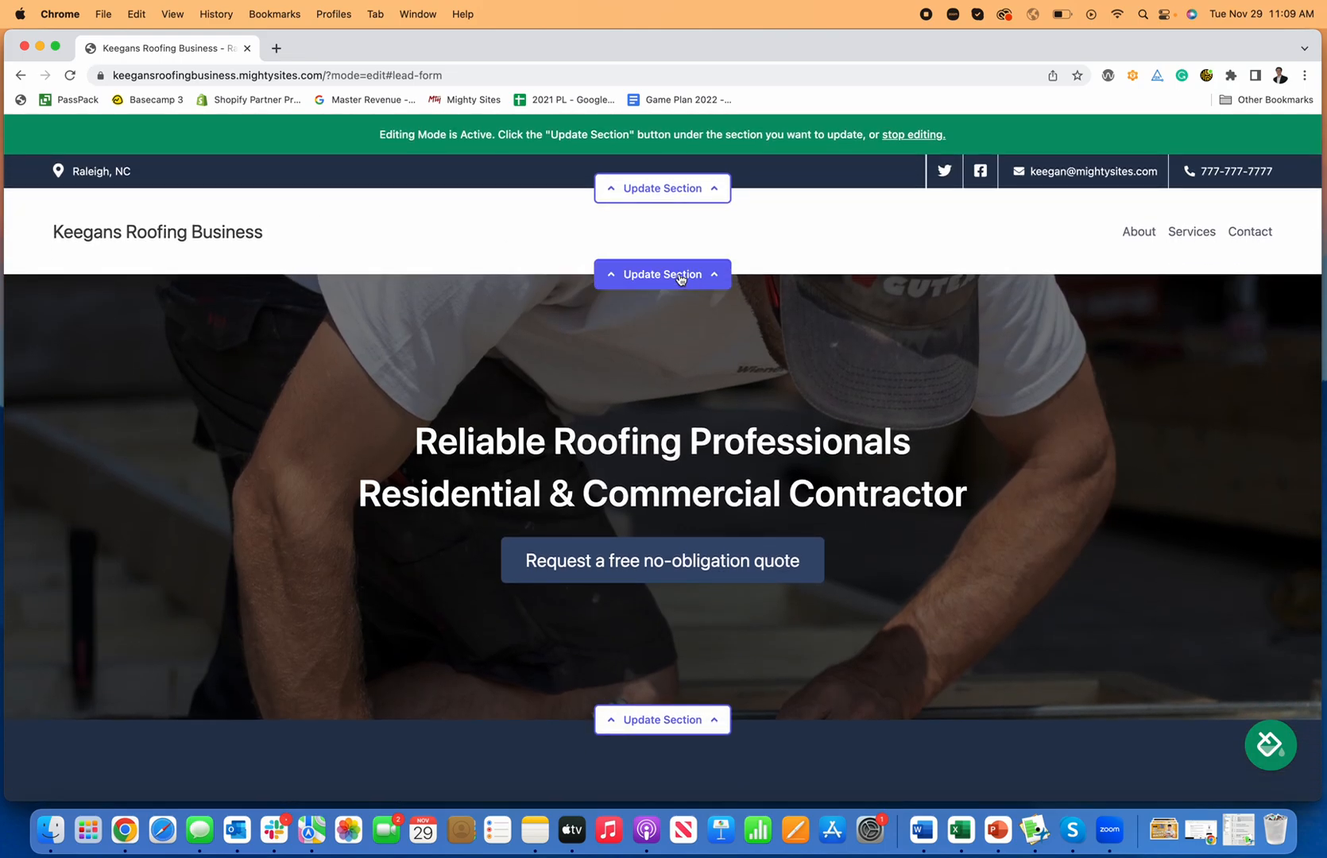
# Step: Switch the header editor to uploading a new logo and open a new browser tab
pyautogui.click(663, 275)
pyautogui.click(271, 372)
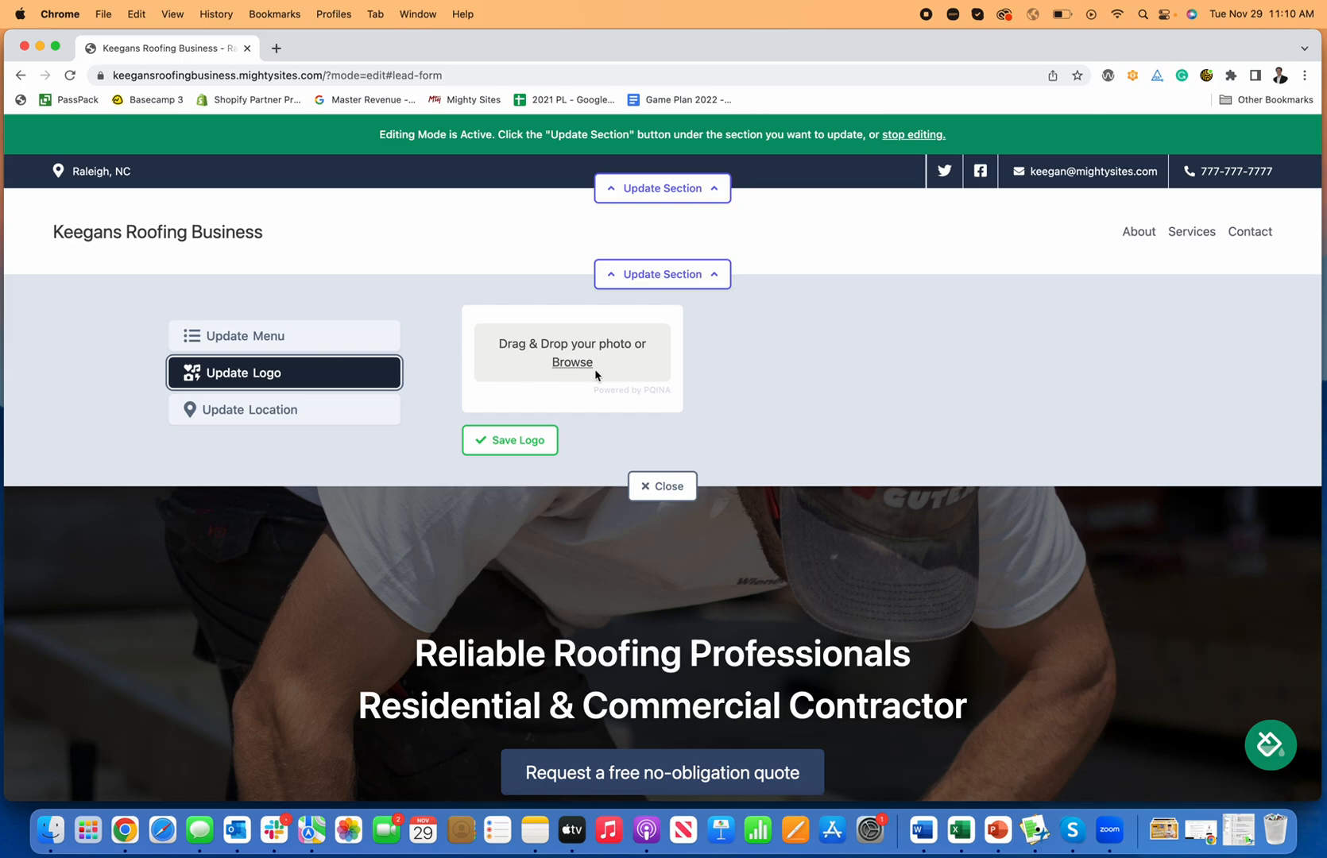
pyautogui.click(277, 49)
# Step: Go to Canva and start a new Logo design
pyautogui.write('canva')
pyautogui.press('Return')
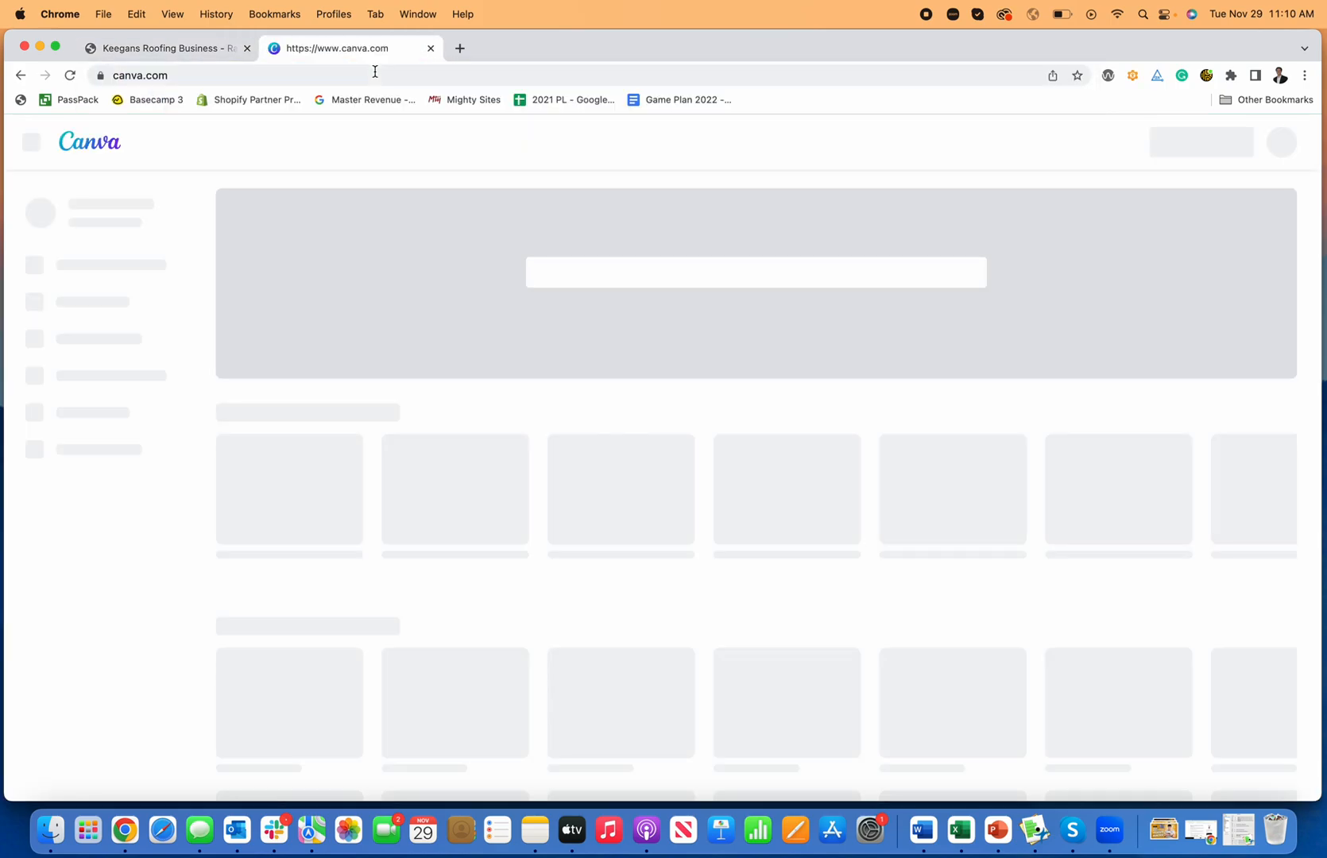
pyautogui.click(1190, 149)
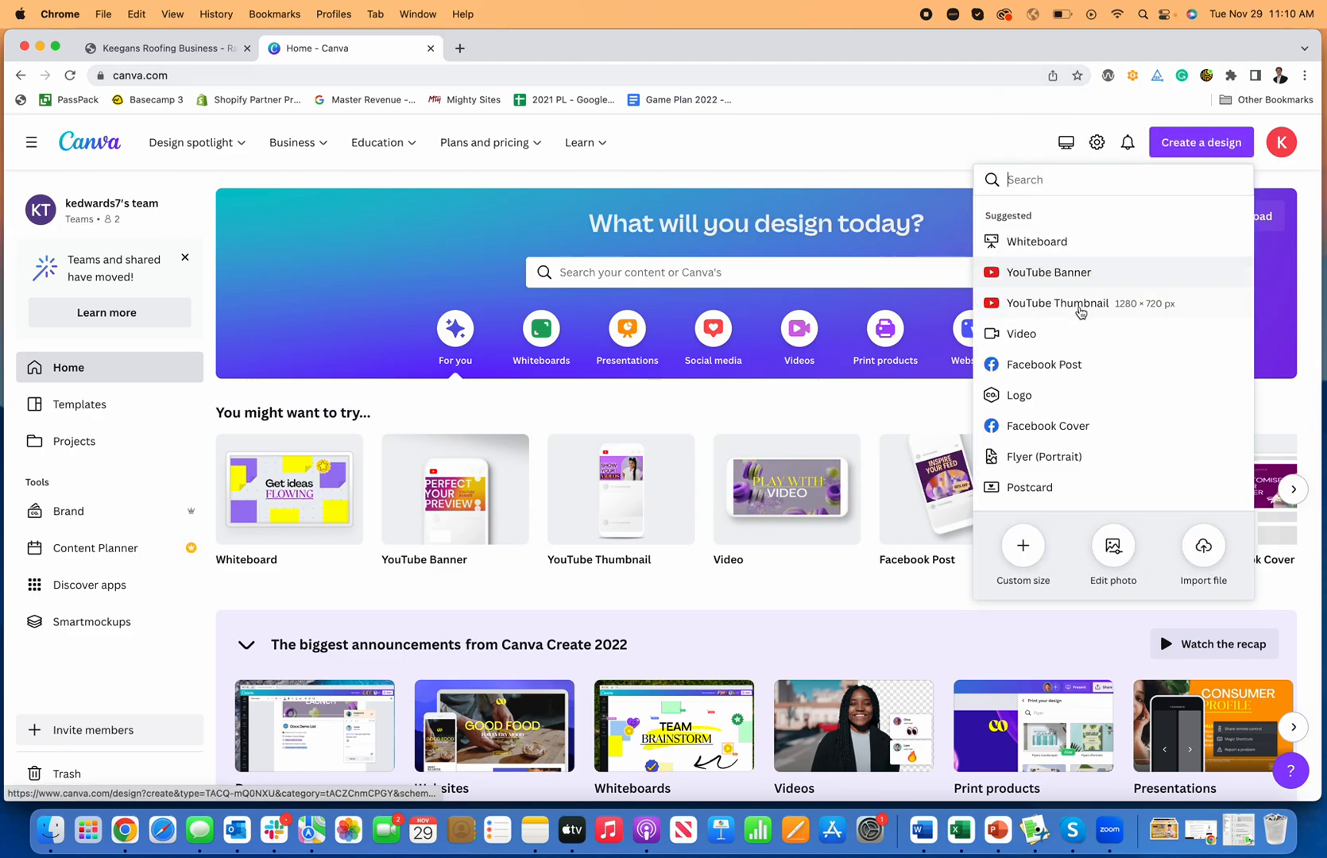
pyautogui.click(1054, 395)
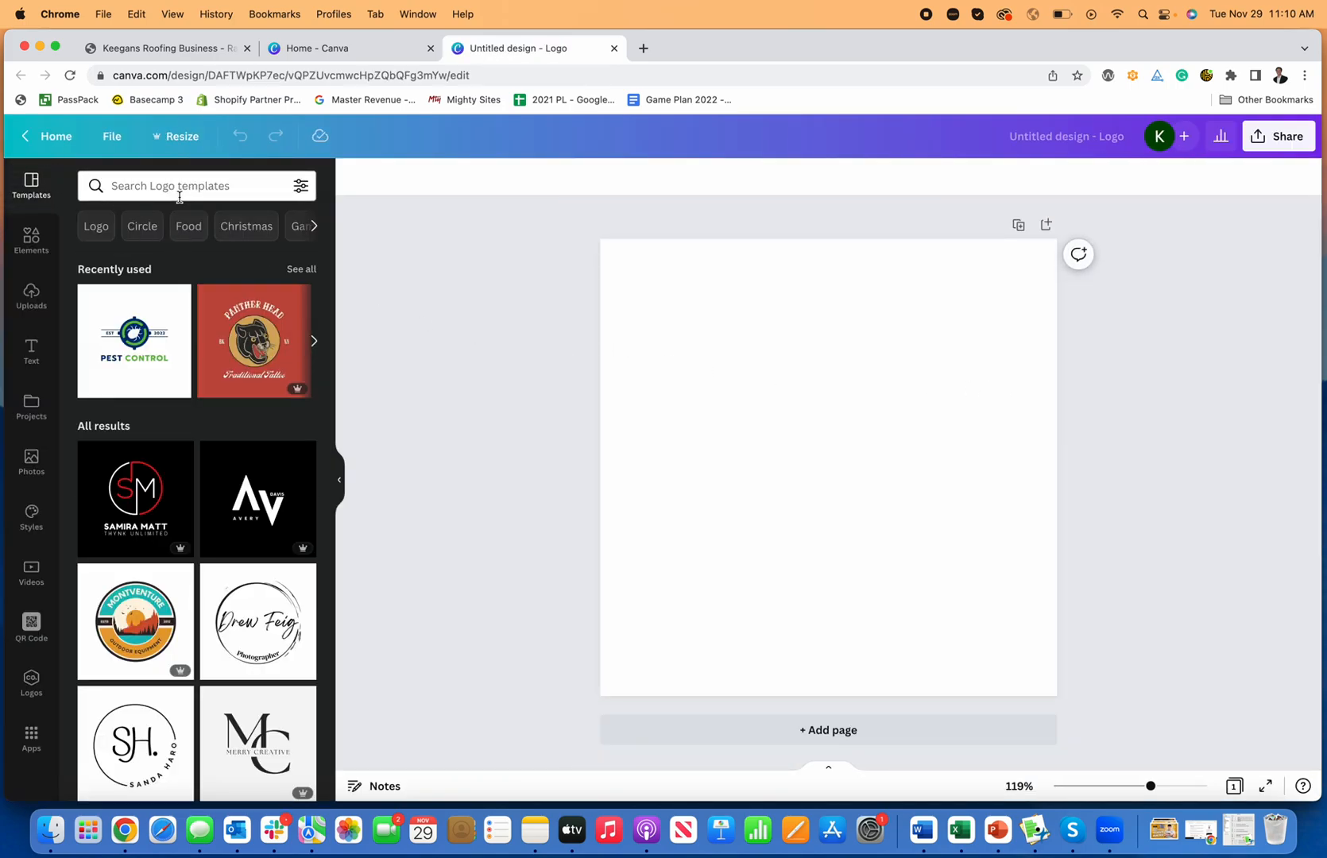
# Step: Apply the Contractor Accretion template from a 'contractor' search and name the design Roofing Company Logo
pyautogui.click(182, 185)
pyautogui.write('contractor')
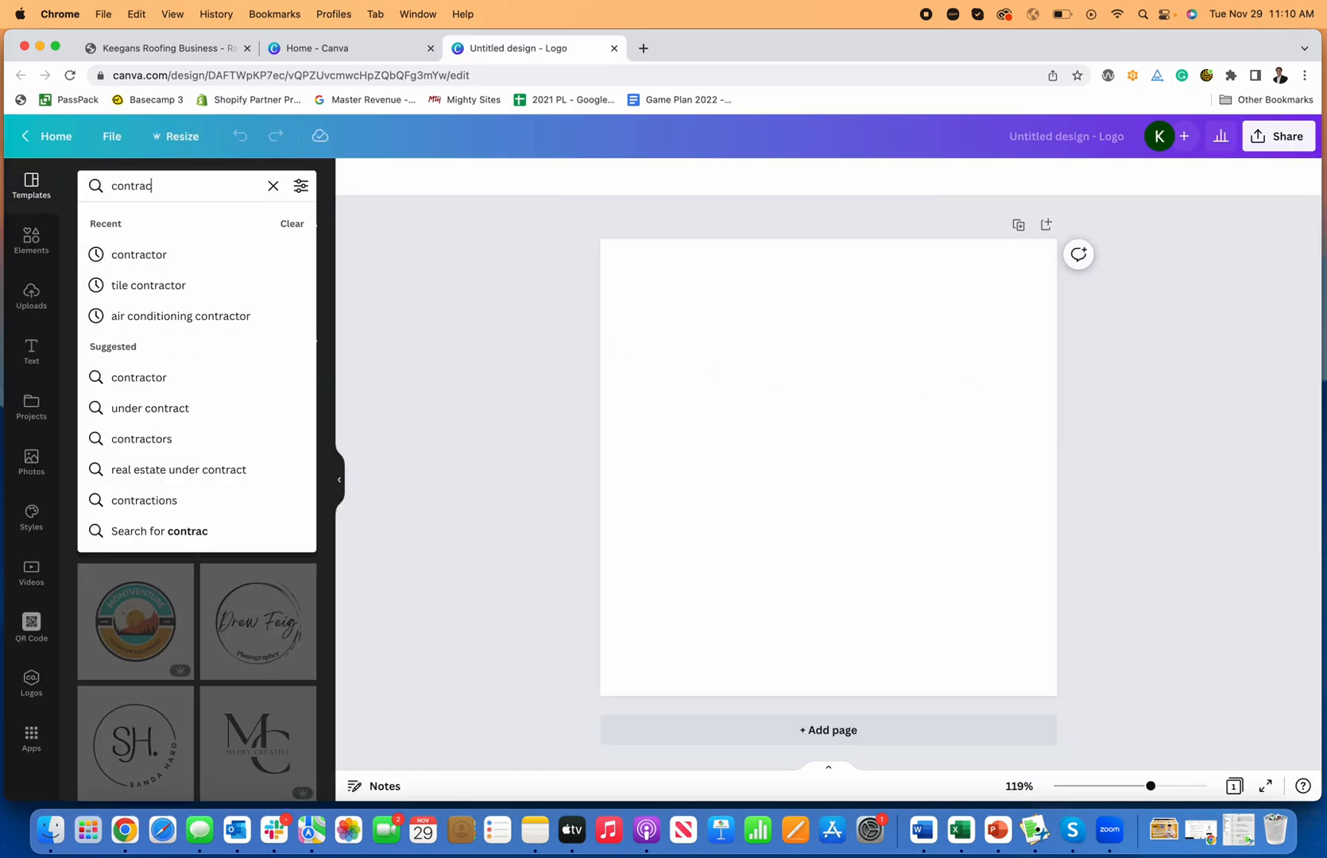
pyautogui.press('Return')
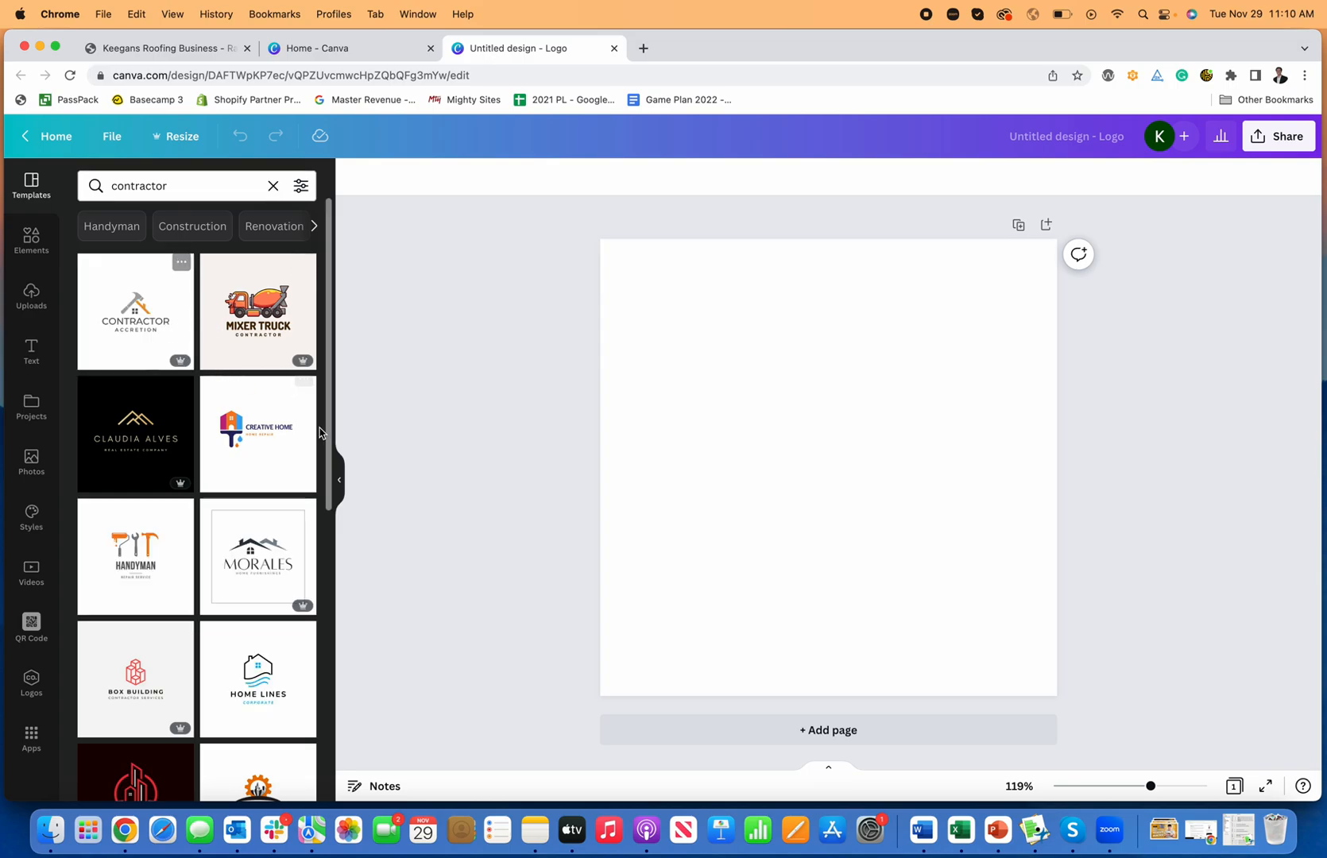
pyautogui.scroll(-1, 295, 429)
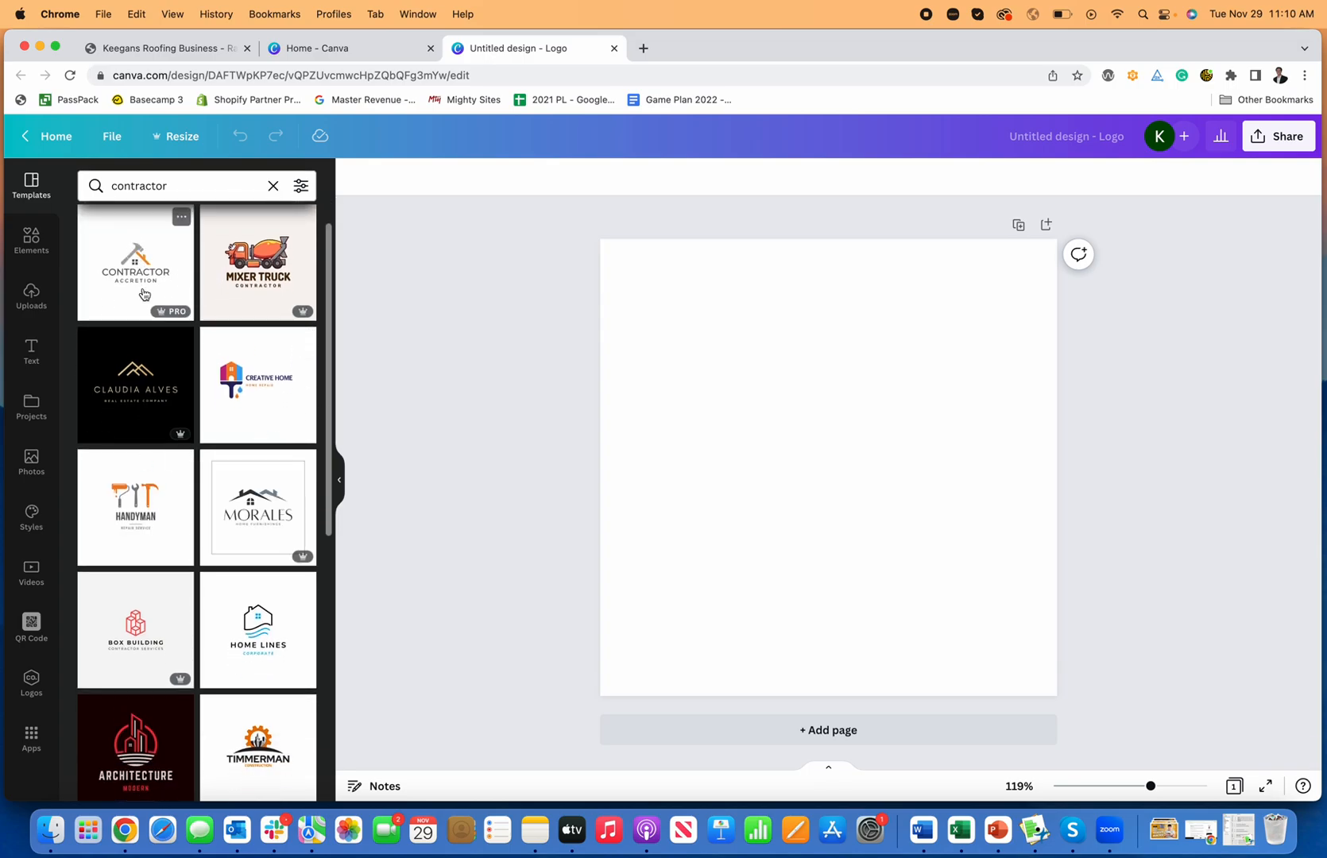
pyautogui.moveTo(140, 278); pyautogui.dragTo(693, 358)
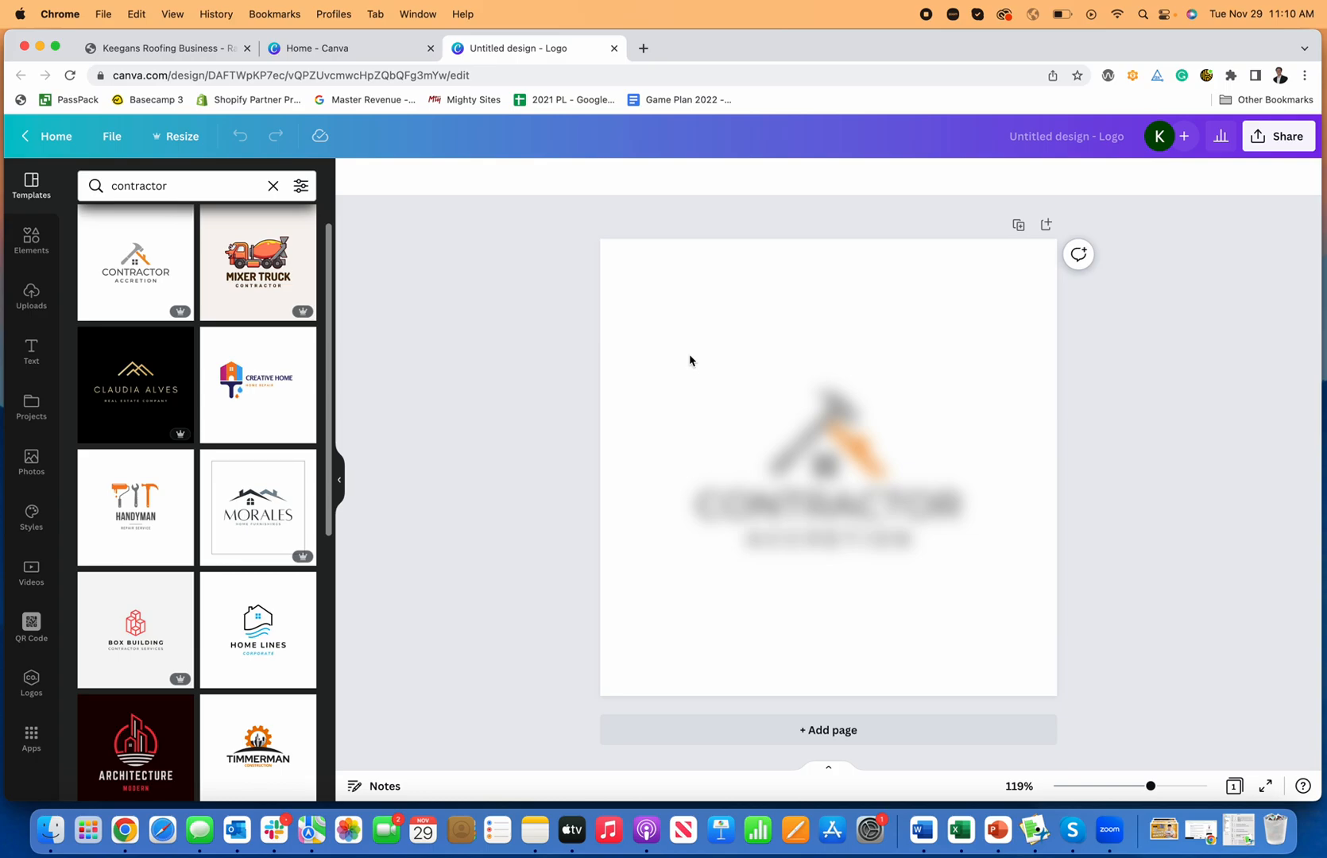
pyautogui.click(1101, 136)
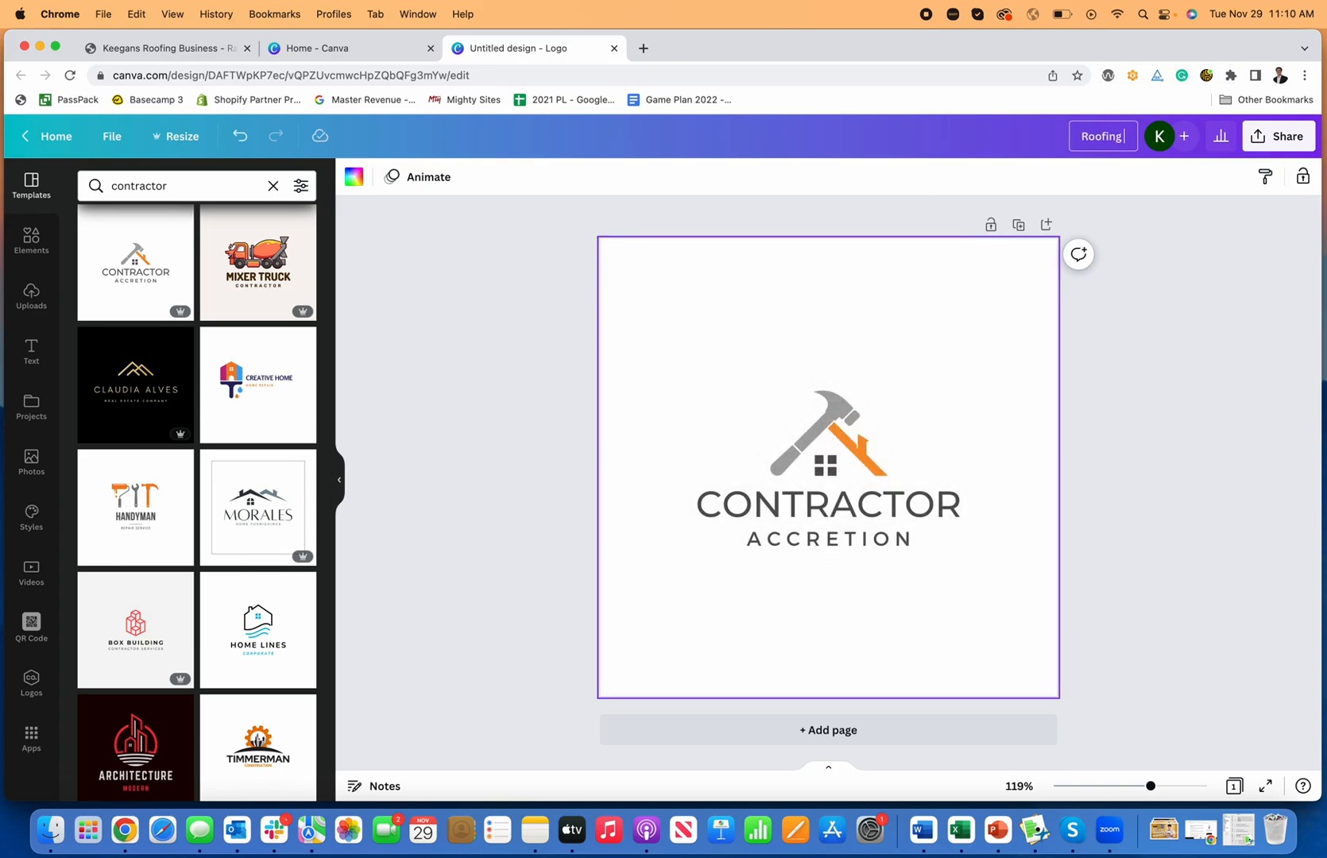
pyautogui.click(1261, 332)
# Step: Download the Roofing Company Logo from Canva as a JPG, then return to the Keegans Roofing Business tab
pyautogui.click(1278, 136)
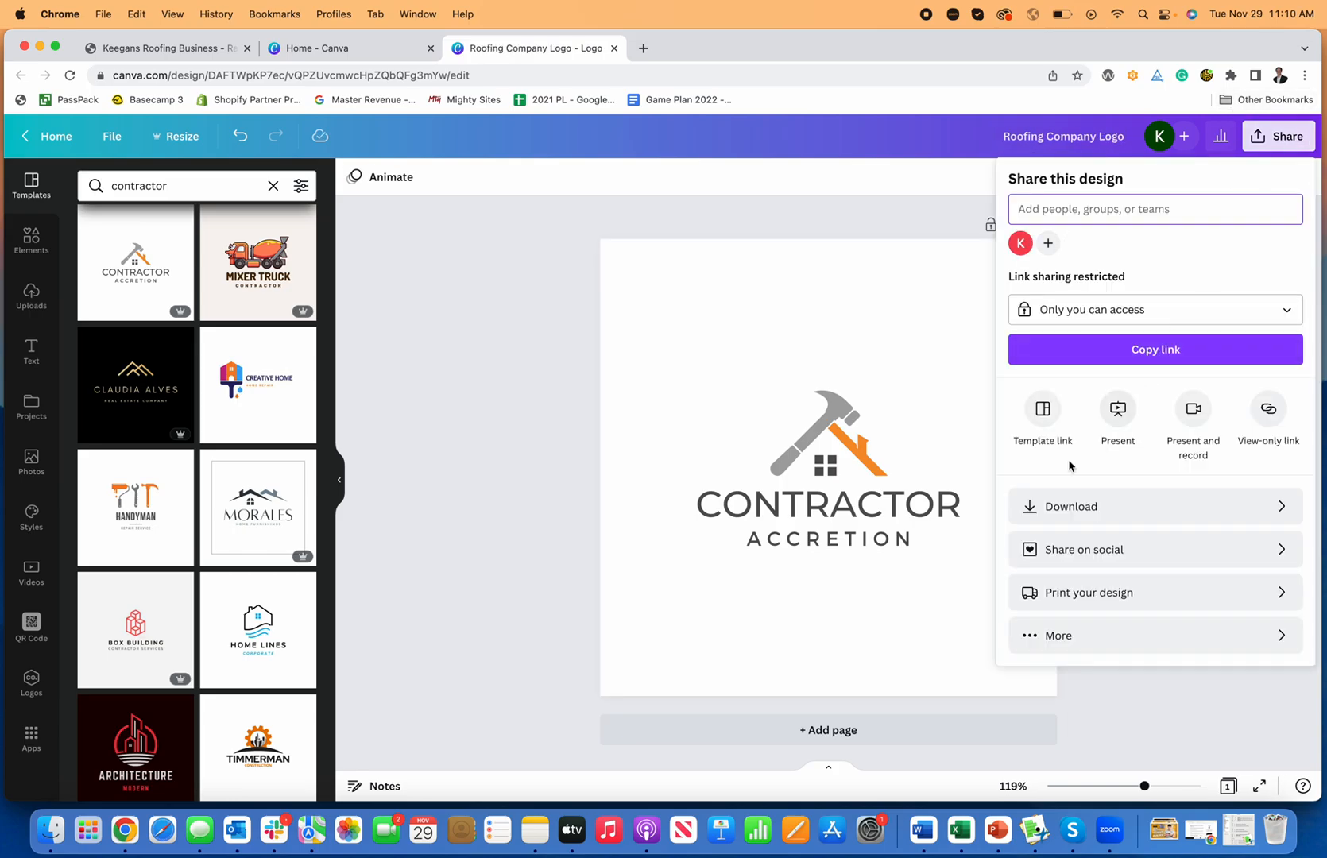
pyautogui.click(1058, 501)
pyautogui.click(1070, 252)
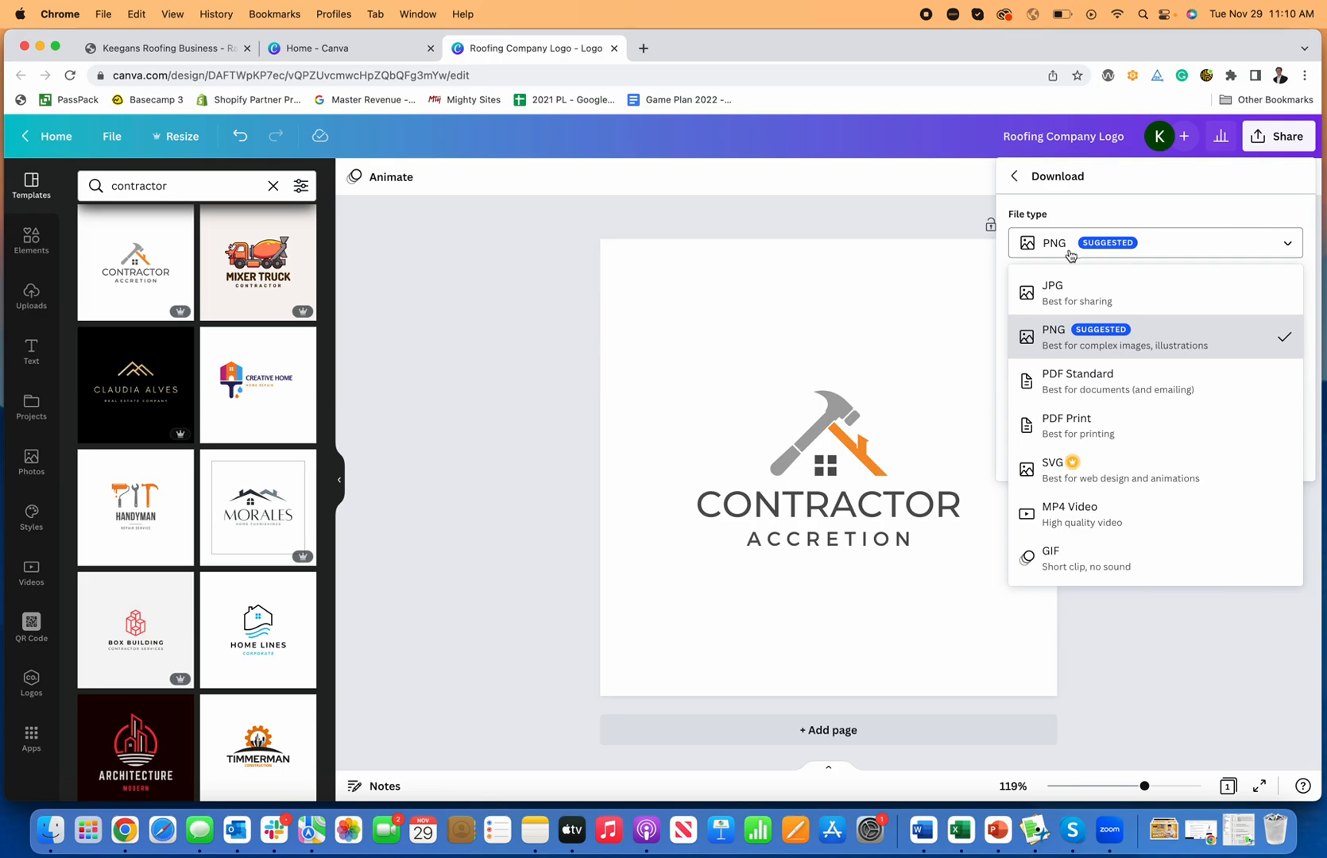
pyautogui.click(1067, 288)
pyautogui.click(1116, 461)
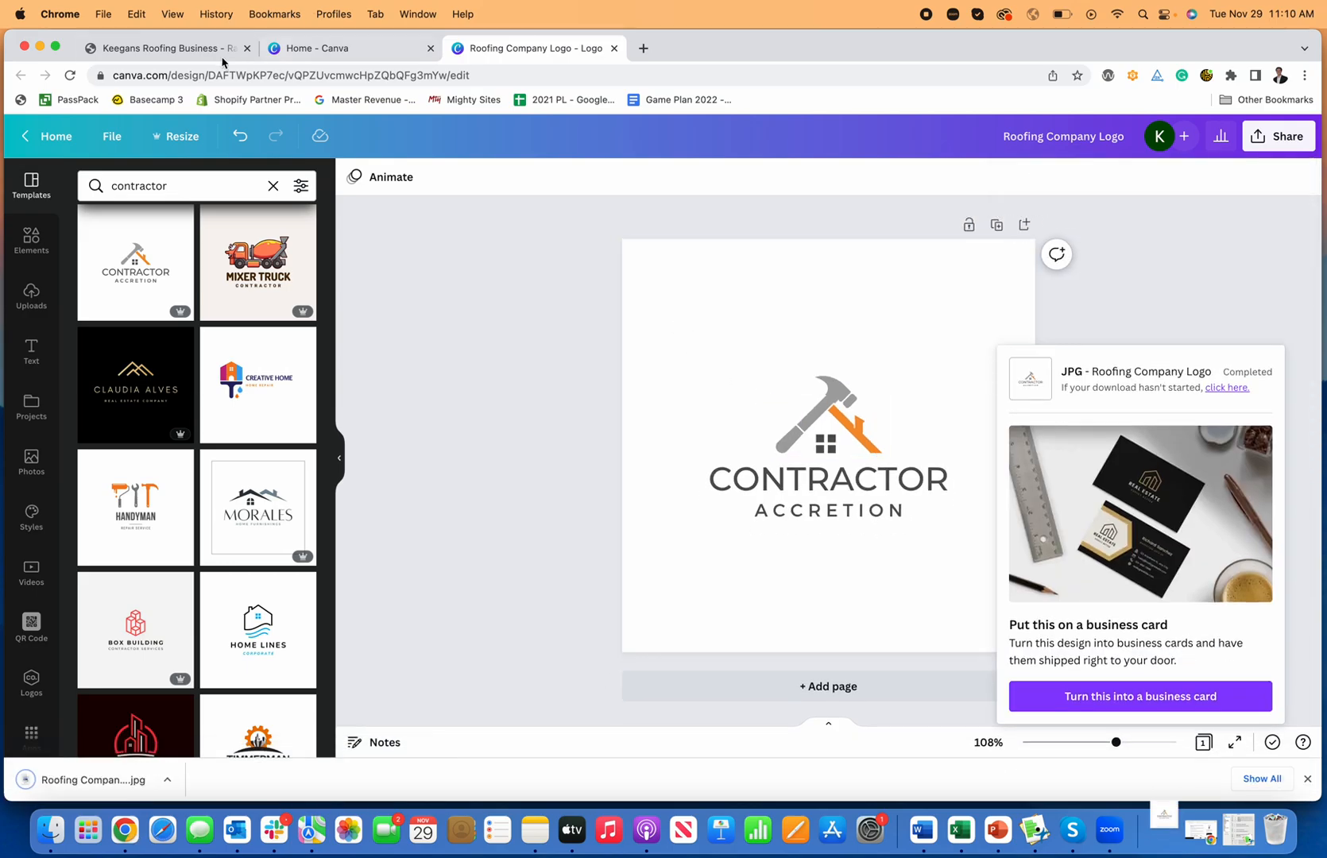
pyautogui.click(164, 50)
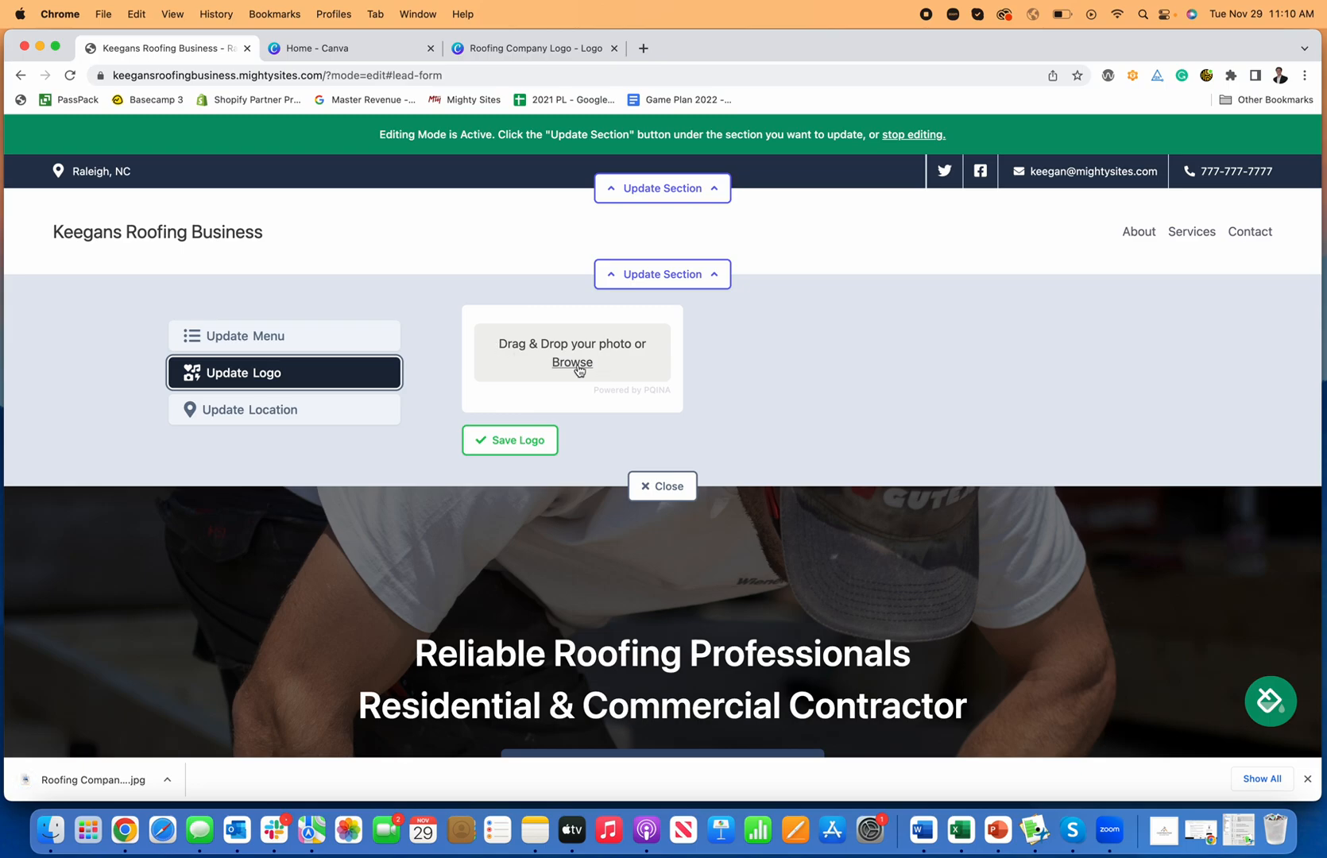
# Step: Upload Roofing Company Logo.jpg as the header logo, enlarge it twice, then shrink it slightly
pyautogui.click(573, 363)
pyautogui.click(546, 412)
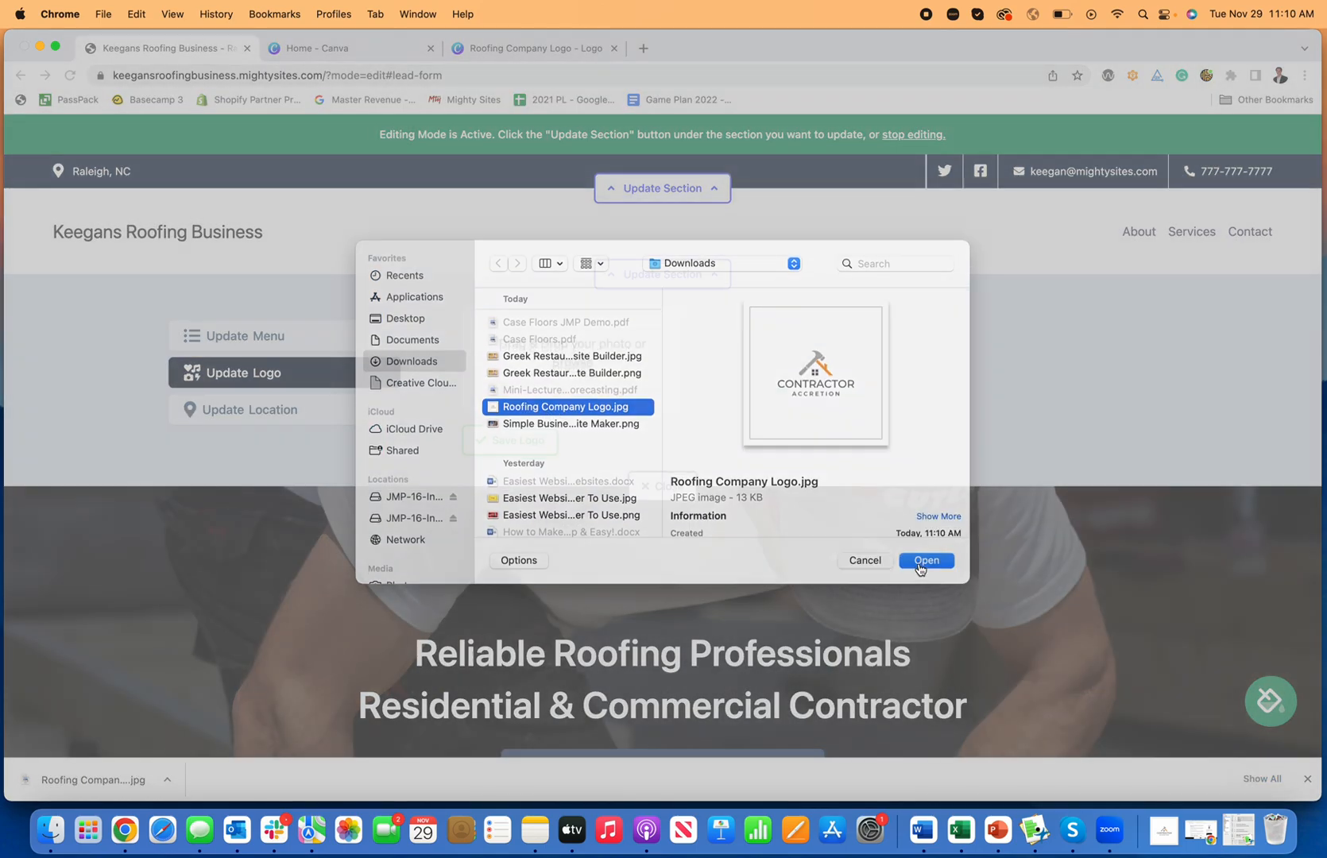
pyautogui.click(918, 563)
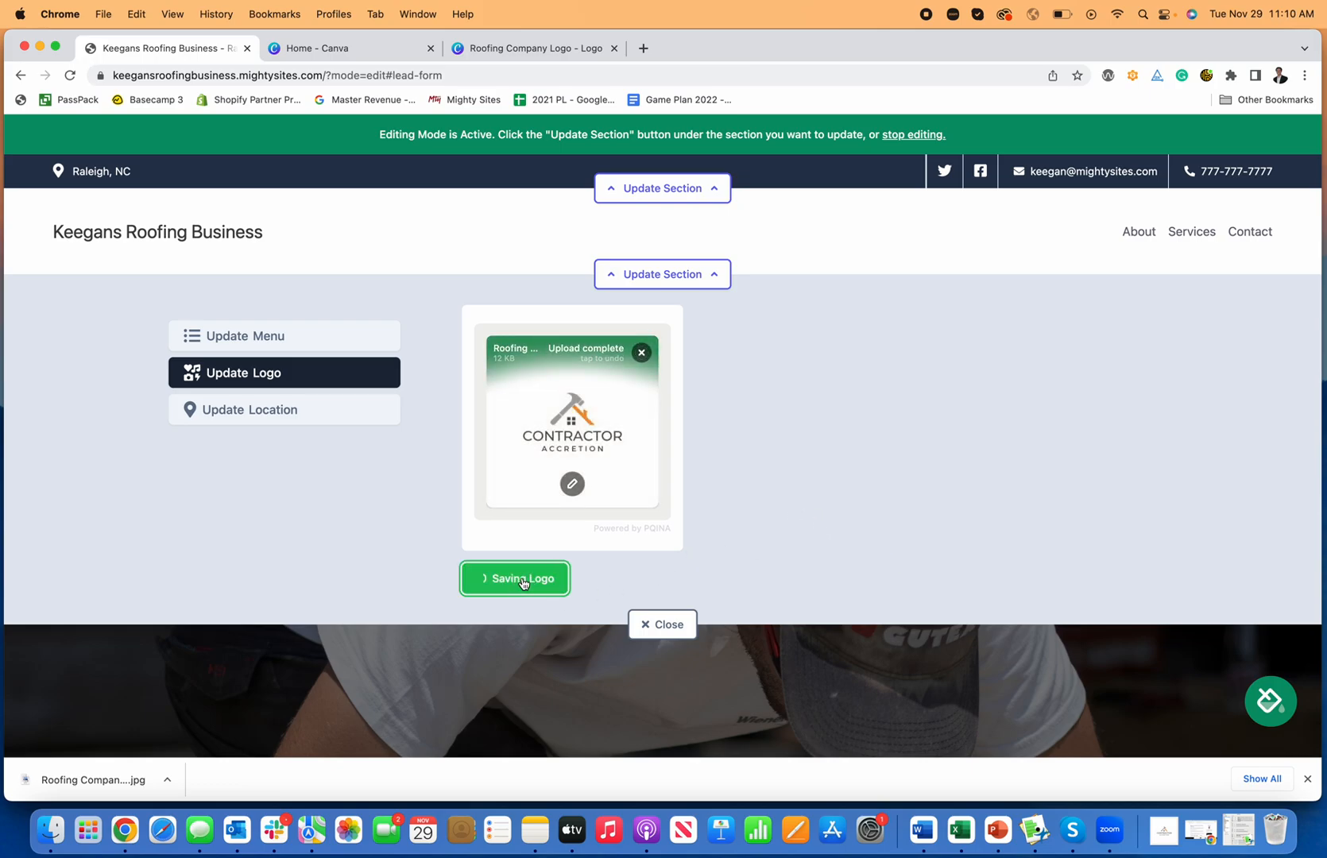
pyautogui.click(747, 405)
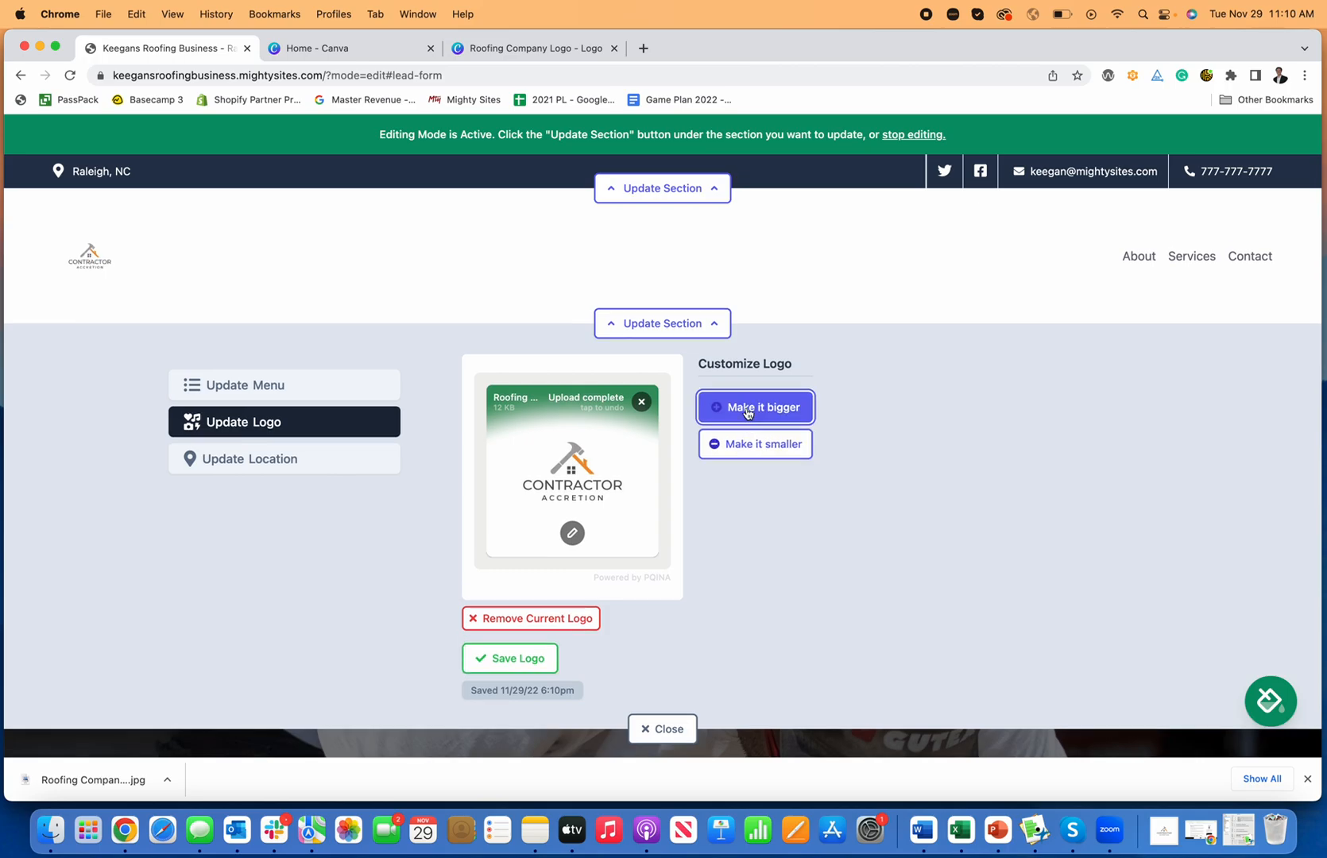
pyautogui.click(747, 410)
pyautogui.click(774, 475)
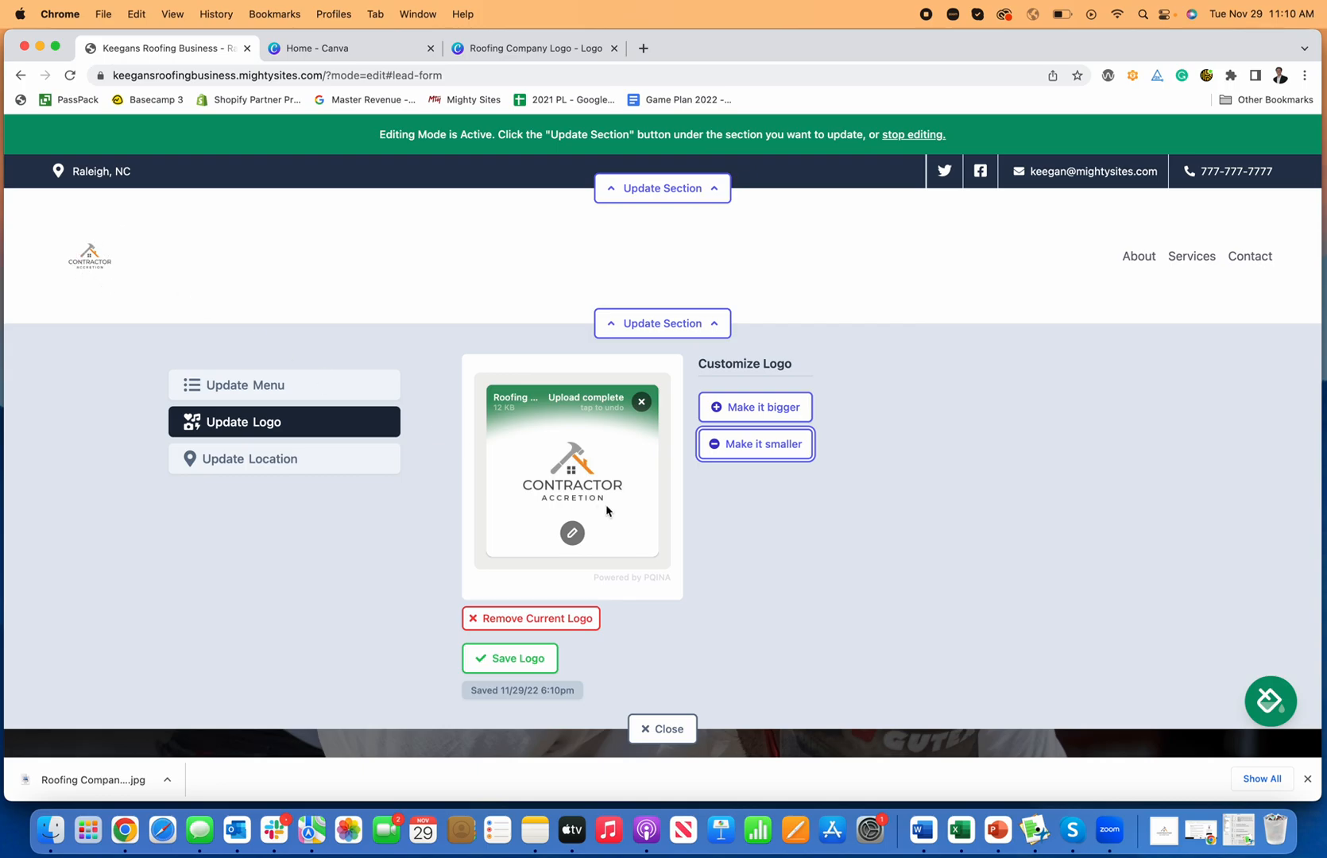
# Step: Crop the empty space above, below and left of the header logo
pyautogui.click(573, 534)
pyautogui.moveTo(502, 241); pyautogui.dragTo(504, 358)
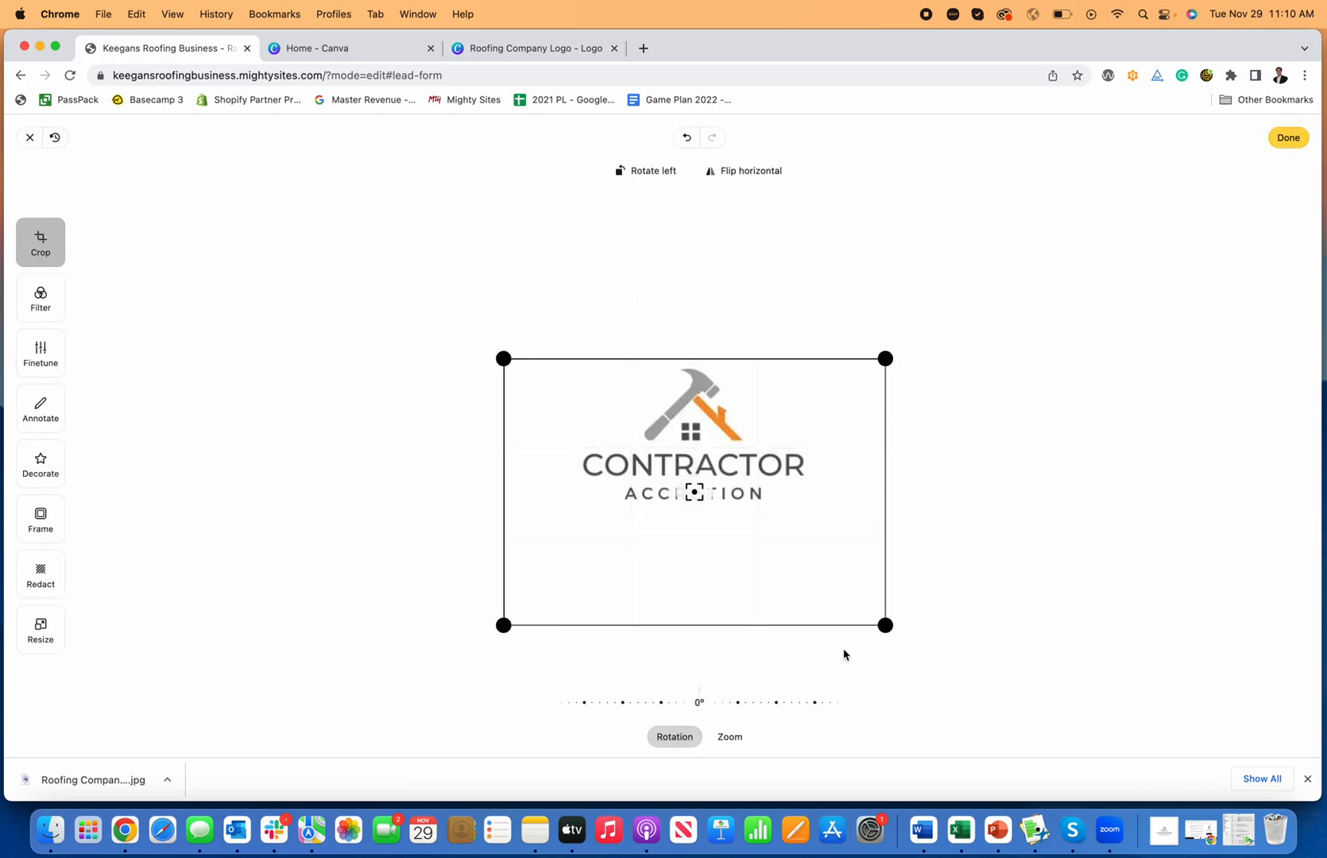
pyautogui.moveTo(884, 631); pyautogui.dragTo(810, 515)
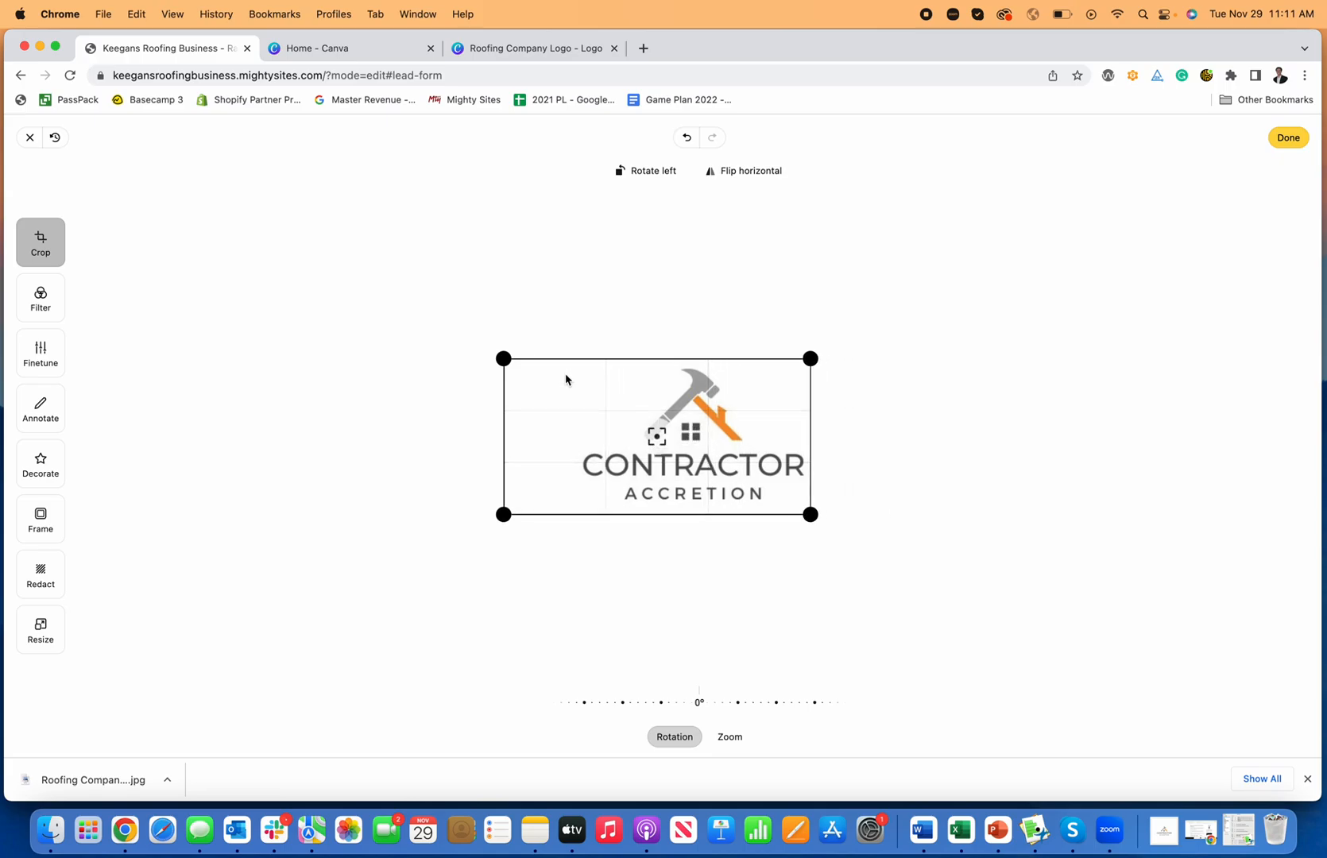
pyautogui.moveTo(502, 358); pyautogui.dragTo(573, 360)
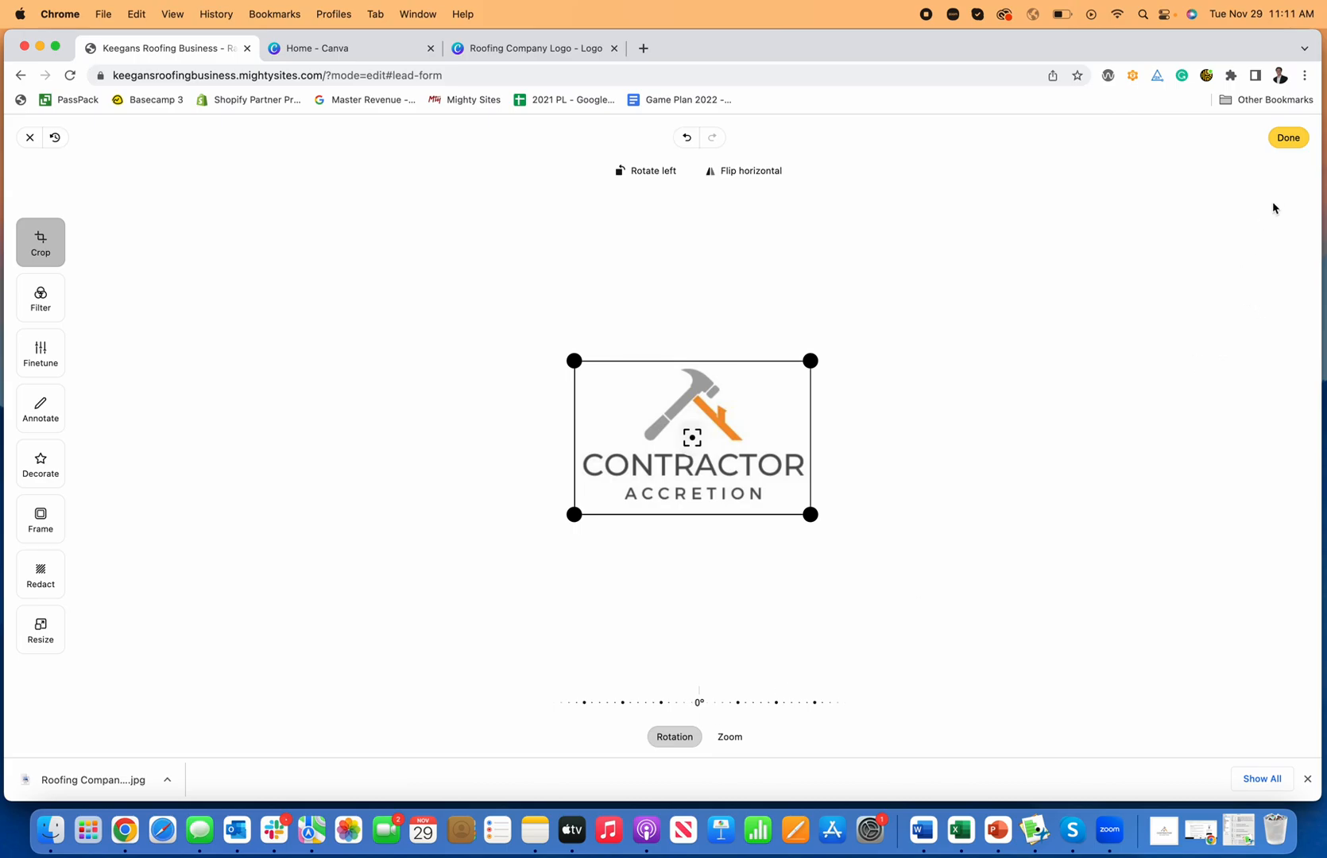
pyautogui.click(1287, 140)
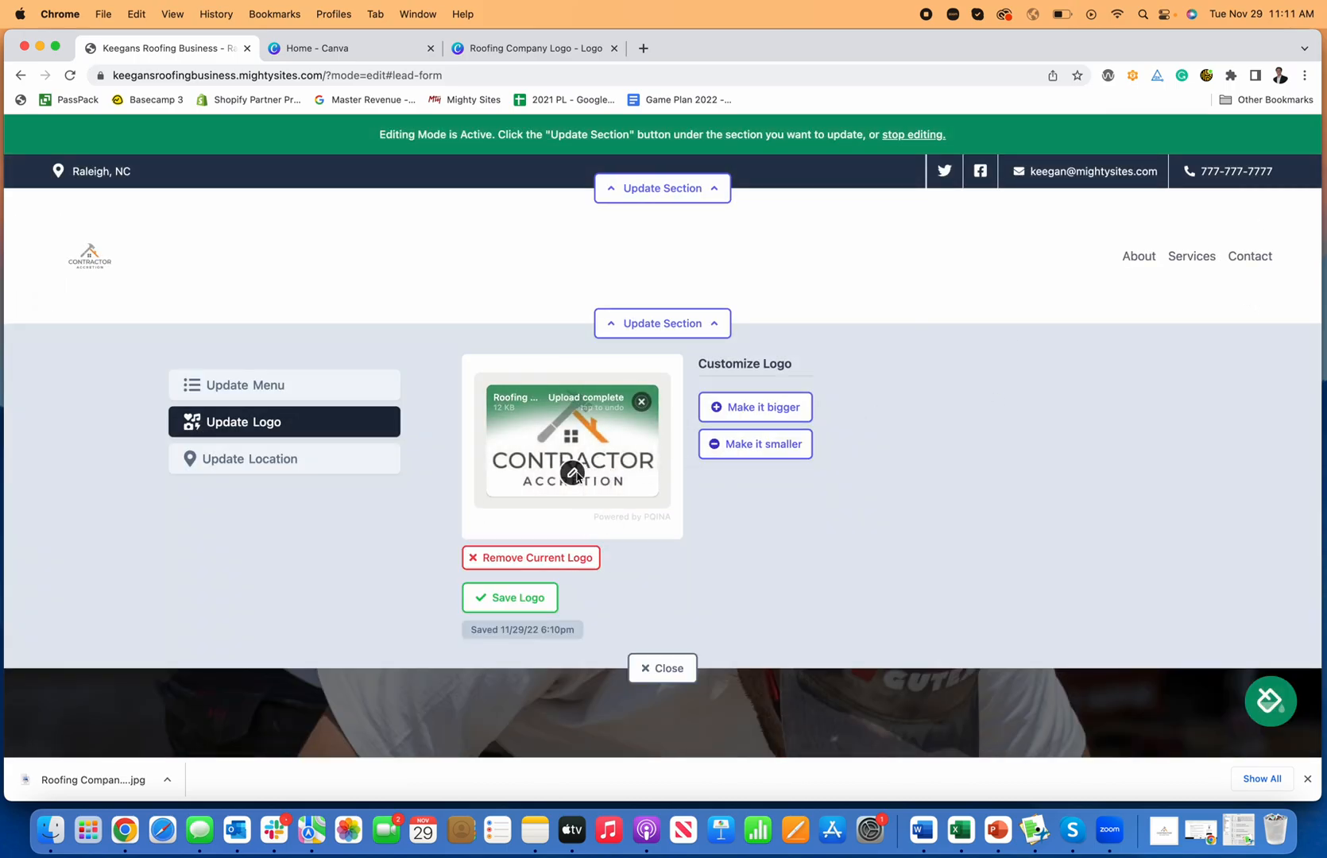
# Step: Save the cropped logo, make it slightly smaller, and close the logo editor
pyautogui.click(528, 604)
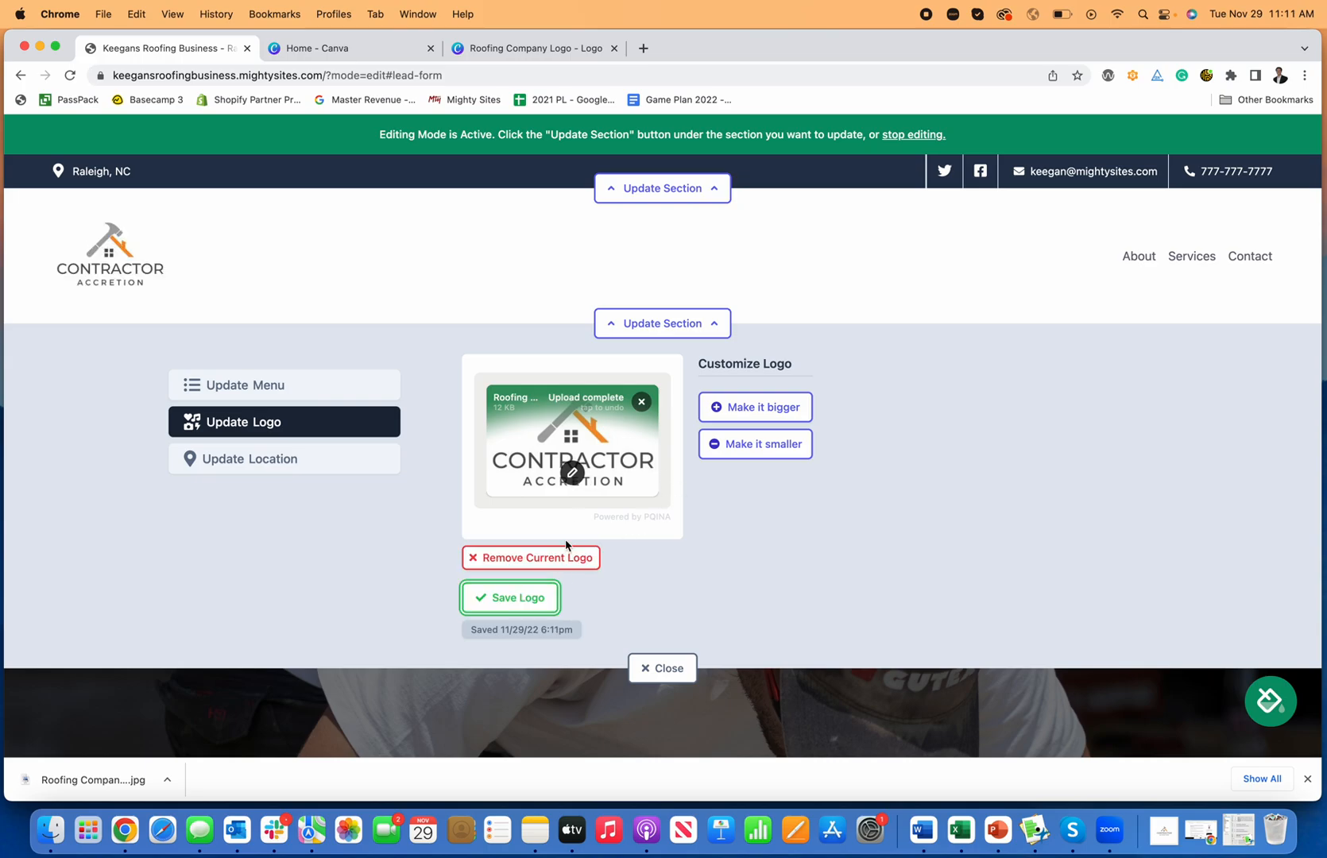
pyautogui.click(776, 449)
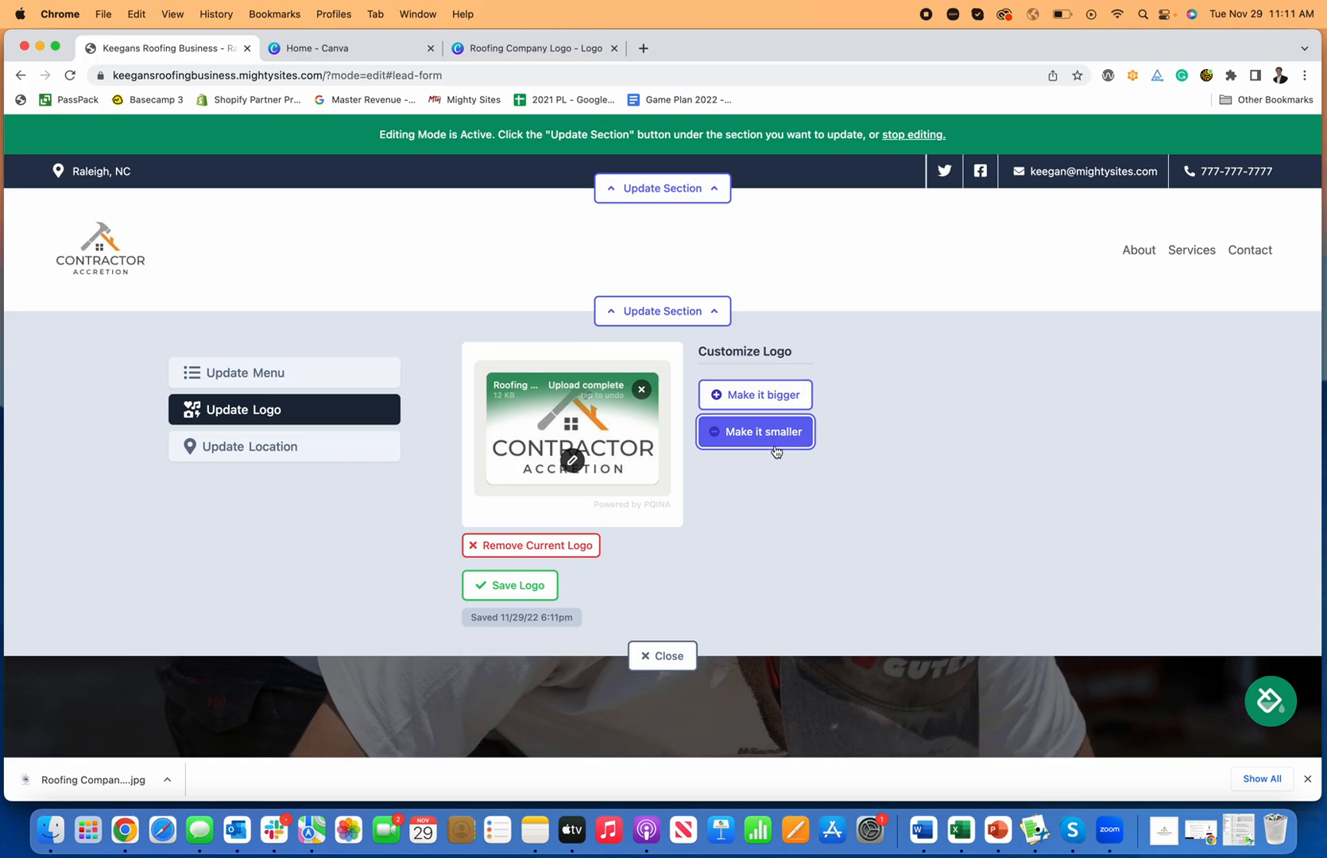
pyautogui.click(644, 657)
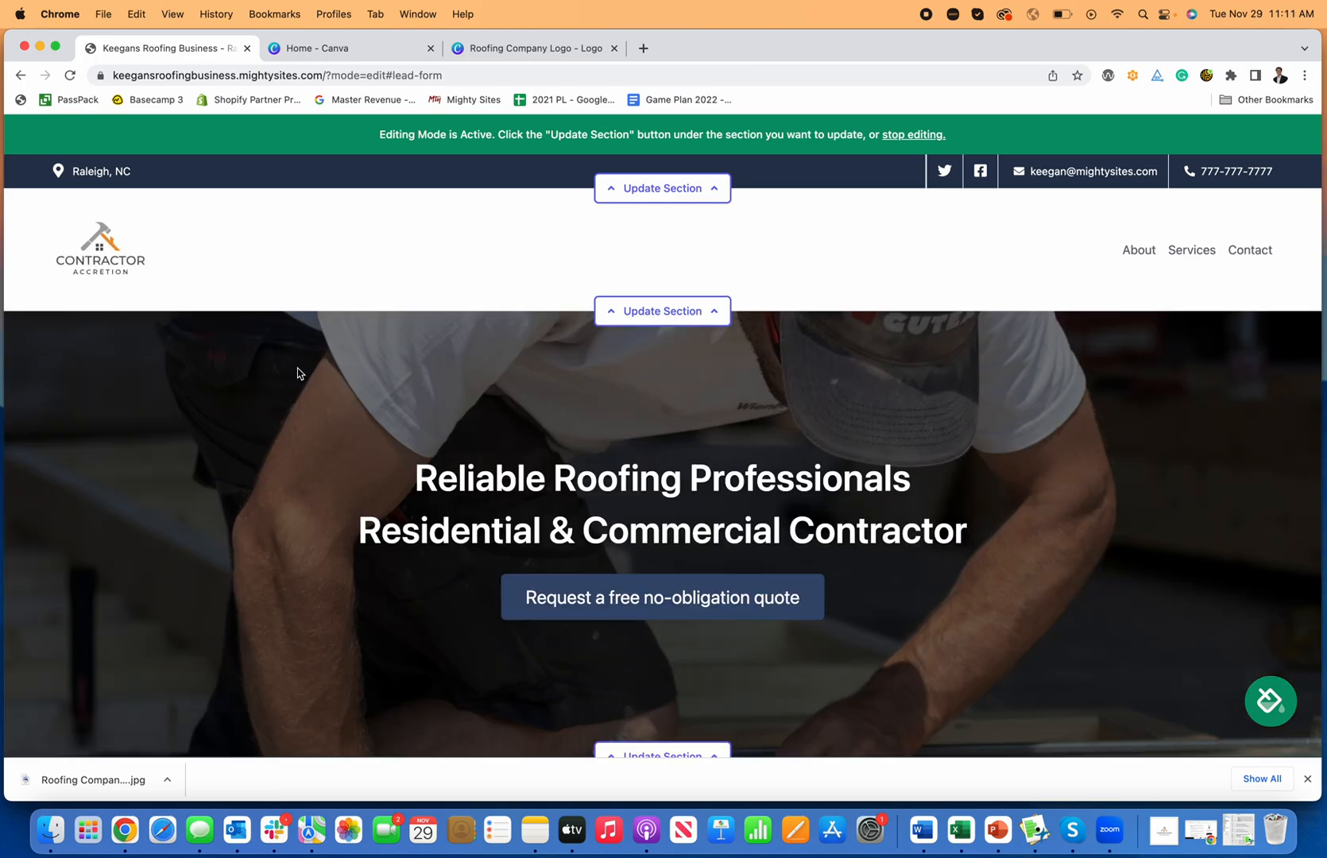
pyautogui.scroll(-3, 715, 462)
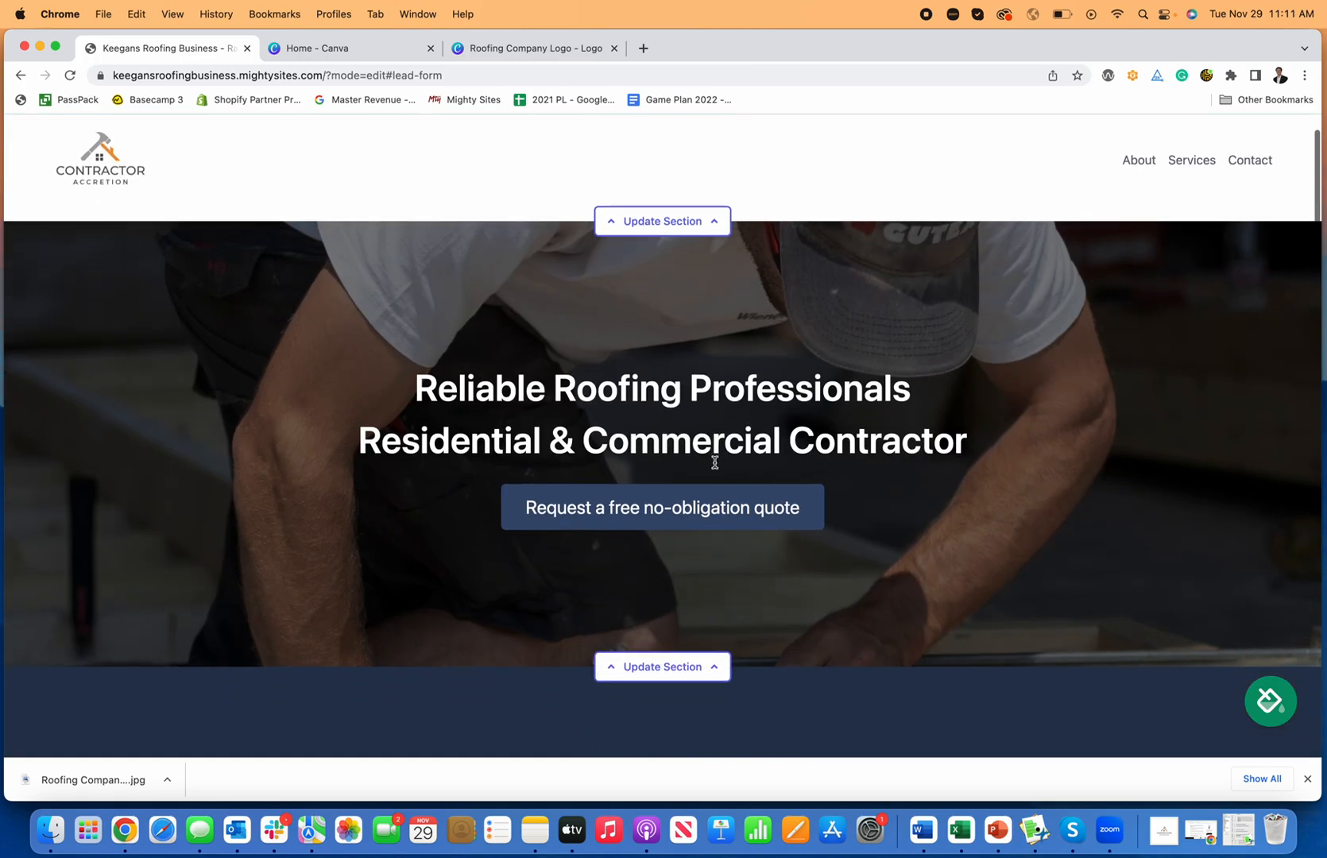
pyautogui.scroll(3, 1115, 569)
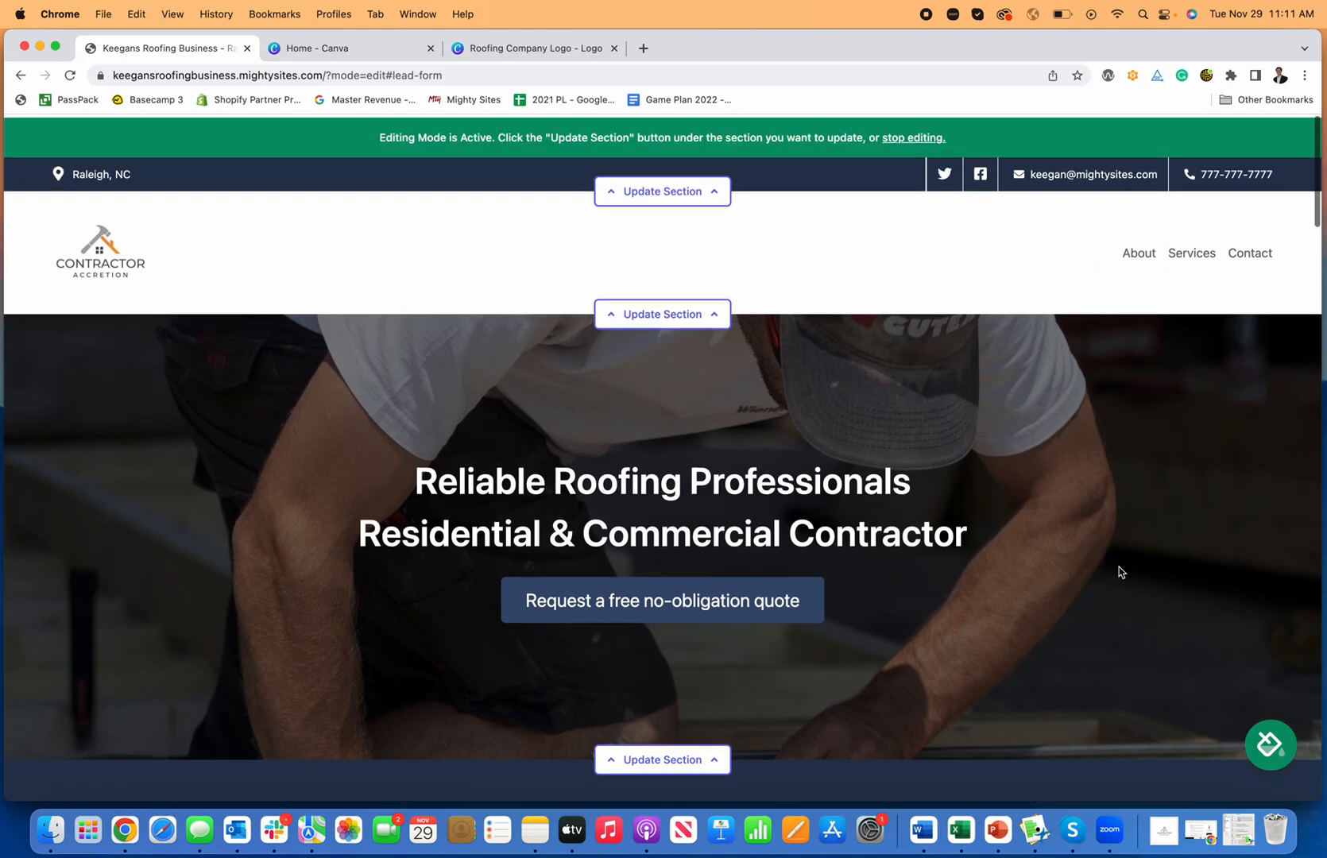
pyautogui.scroll(-6, 1114, 569)
pyautogui.scroll(-8, 1115, 577)
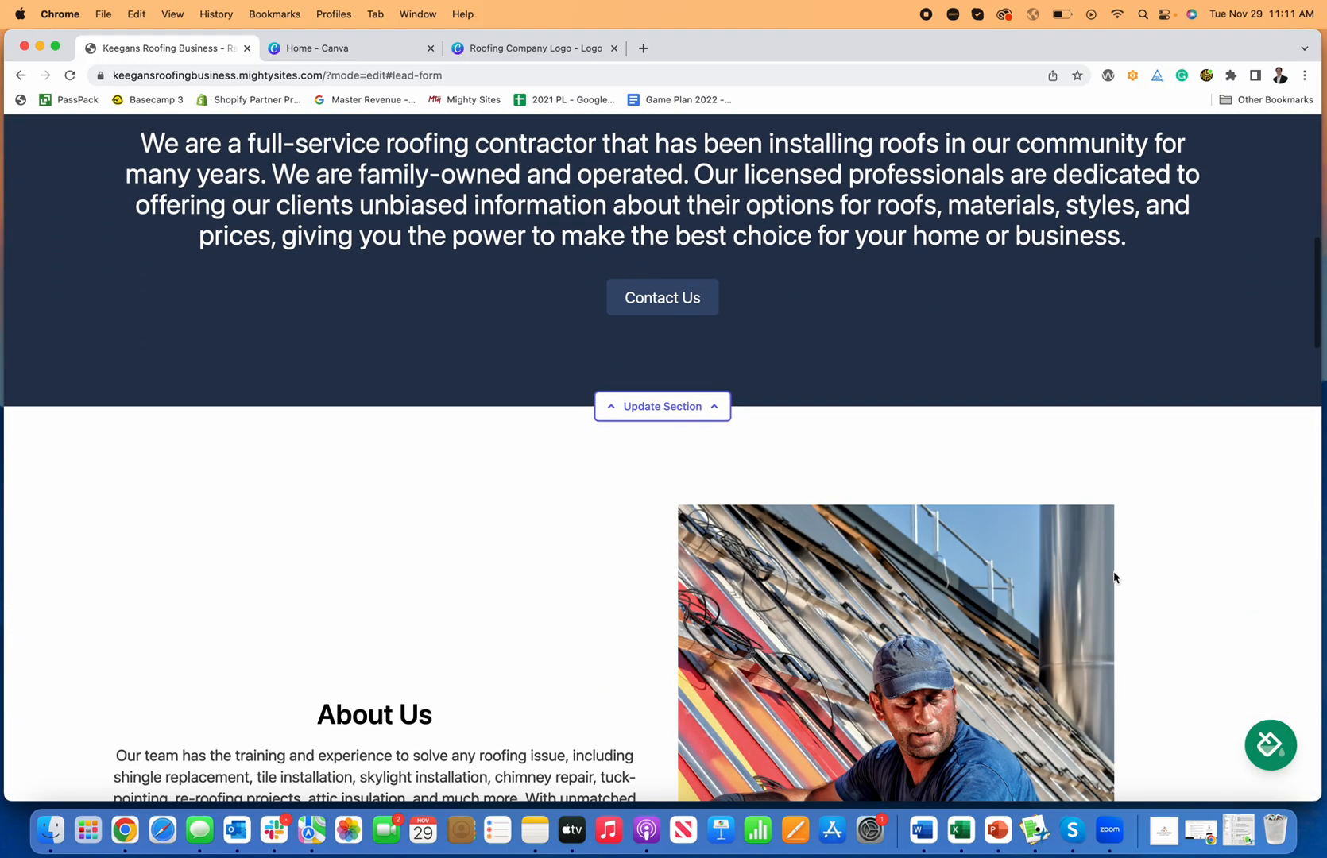
pyautogui.scroll(-9, 1109, 573)
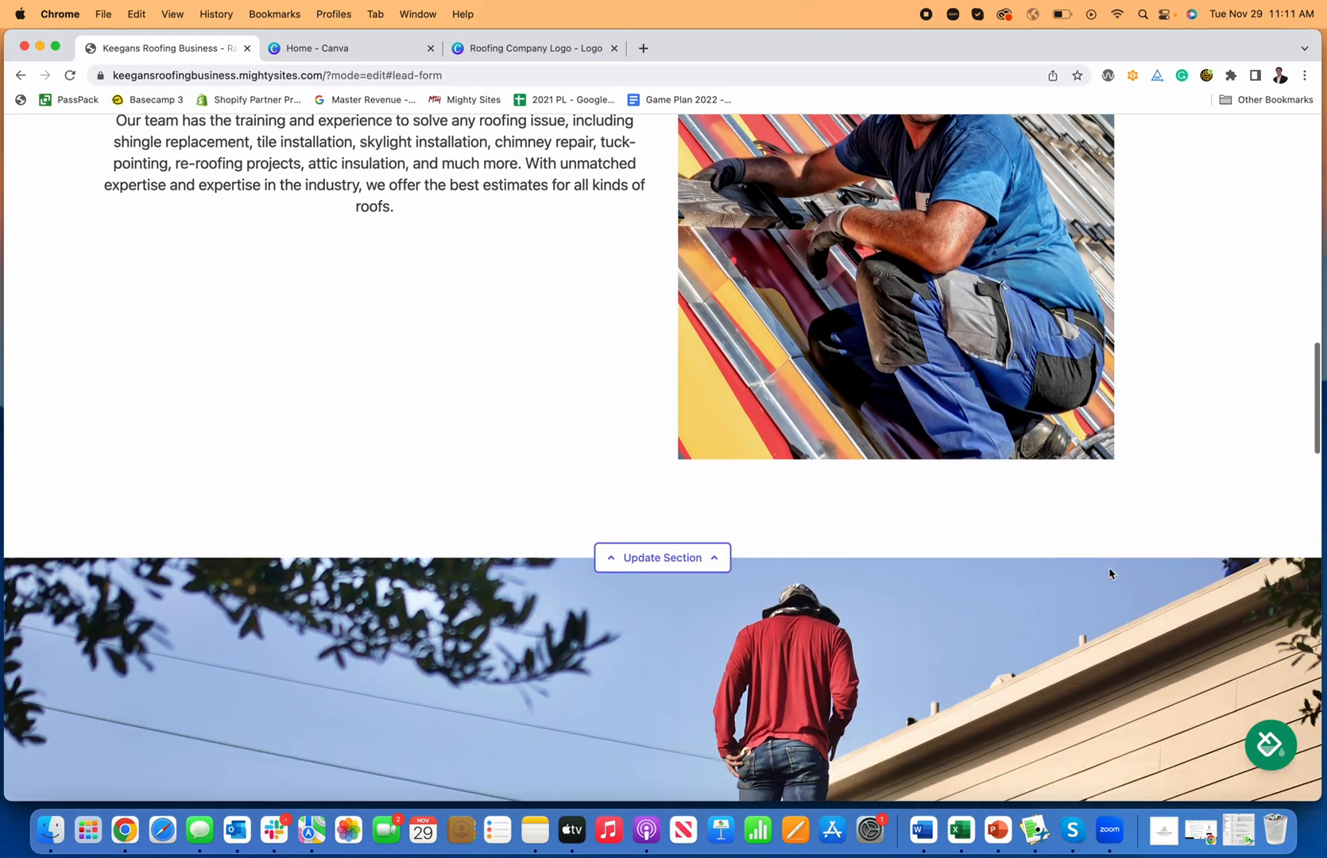
pyautogui.scroll(-12, 1111, 572)
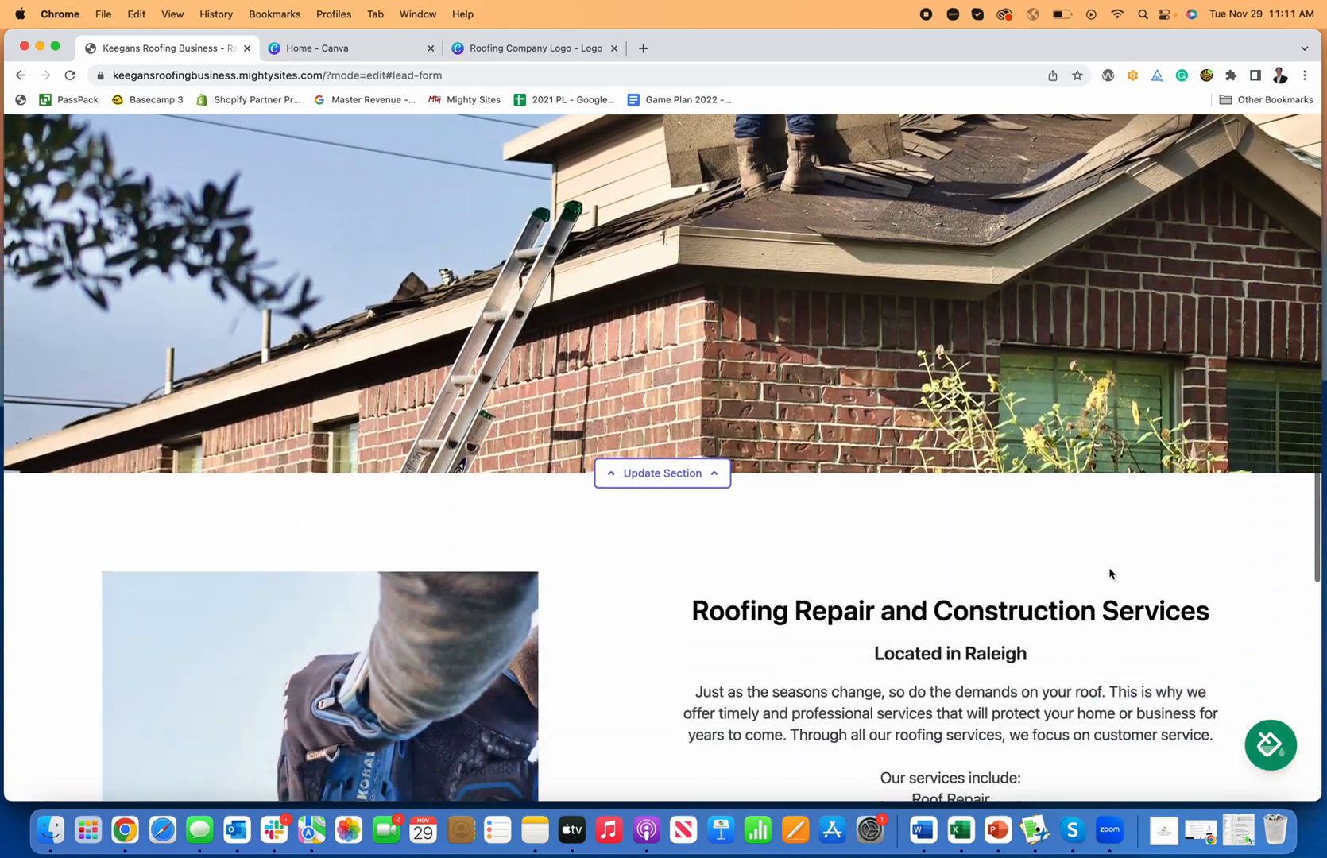
pyautogui.scroll(-9, 1111, 572)
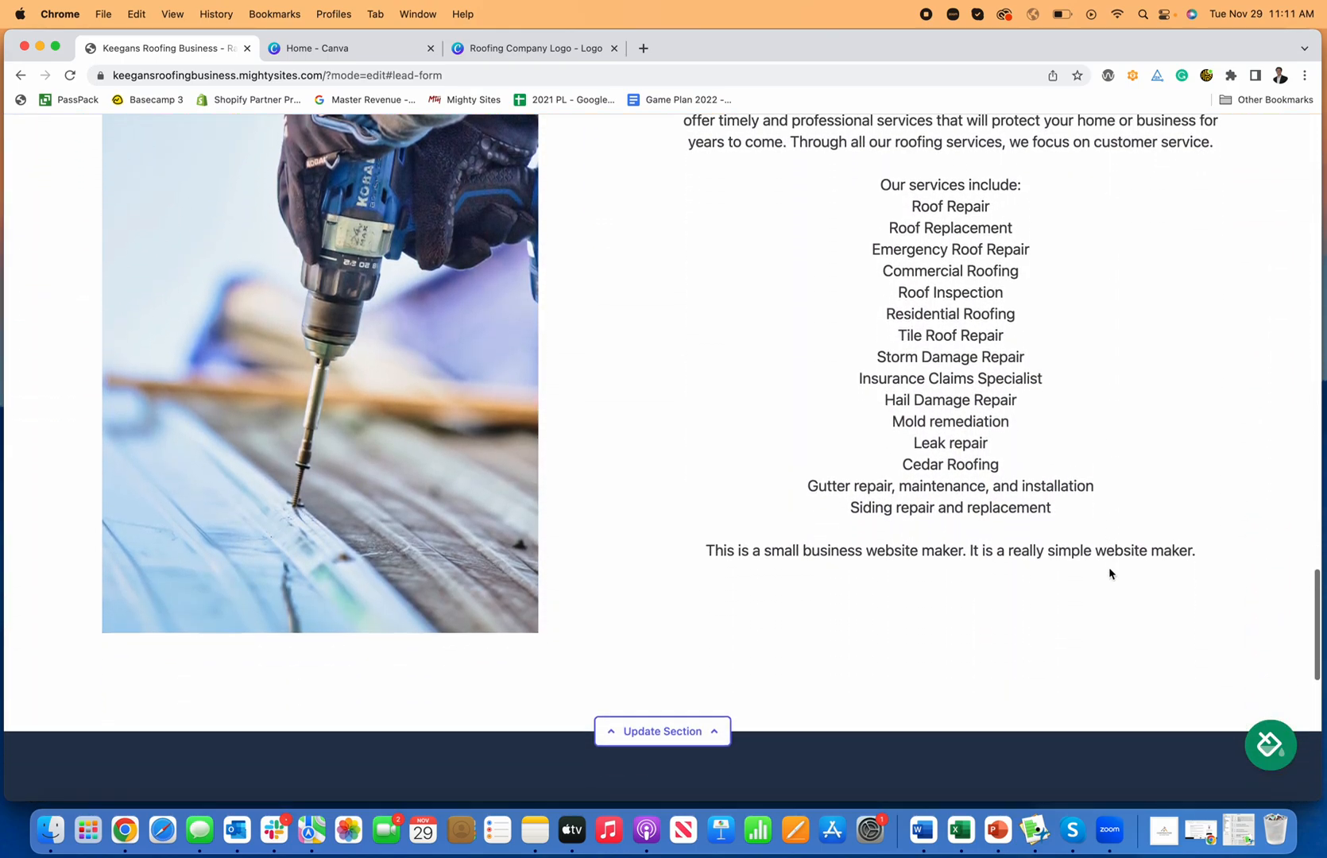
pyautogui.scroll(-2, 1109, 569)
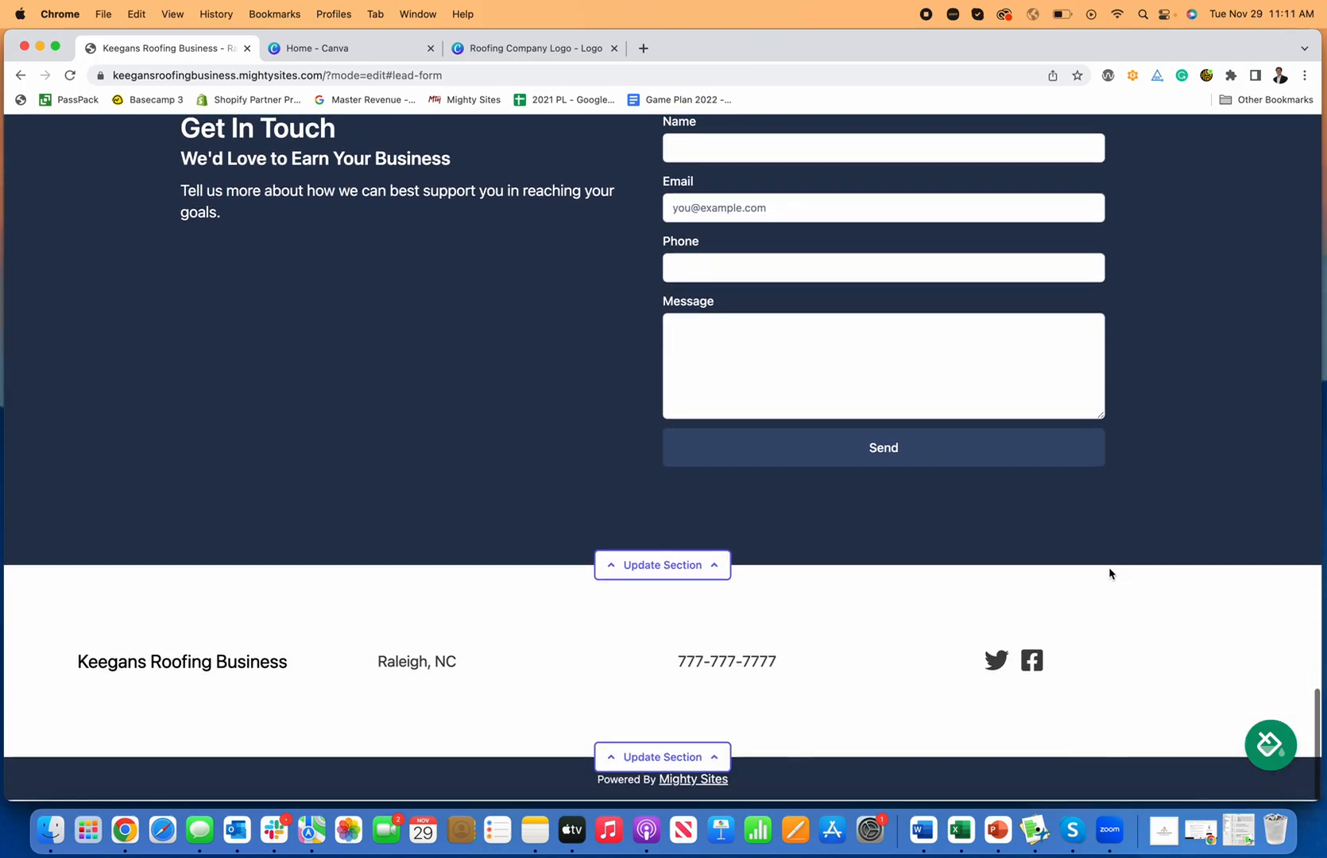
pyautogui.scroll(20, 1109, 569)
pyautogui.scroll(5, 1109, 568)
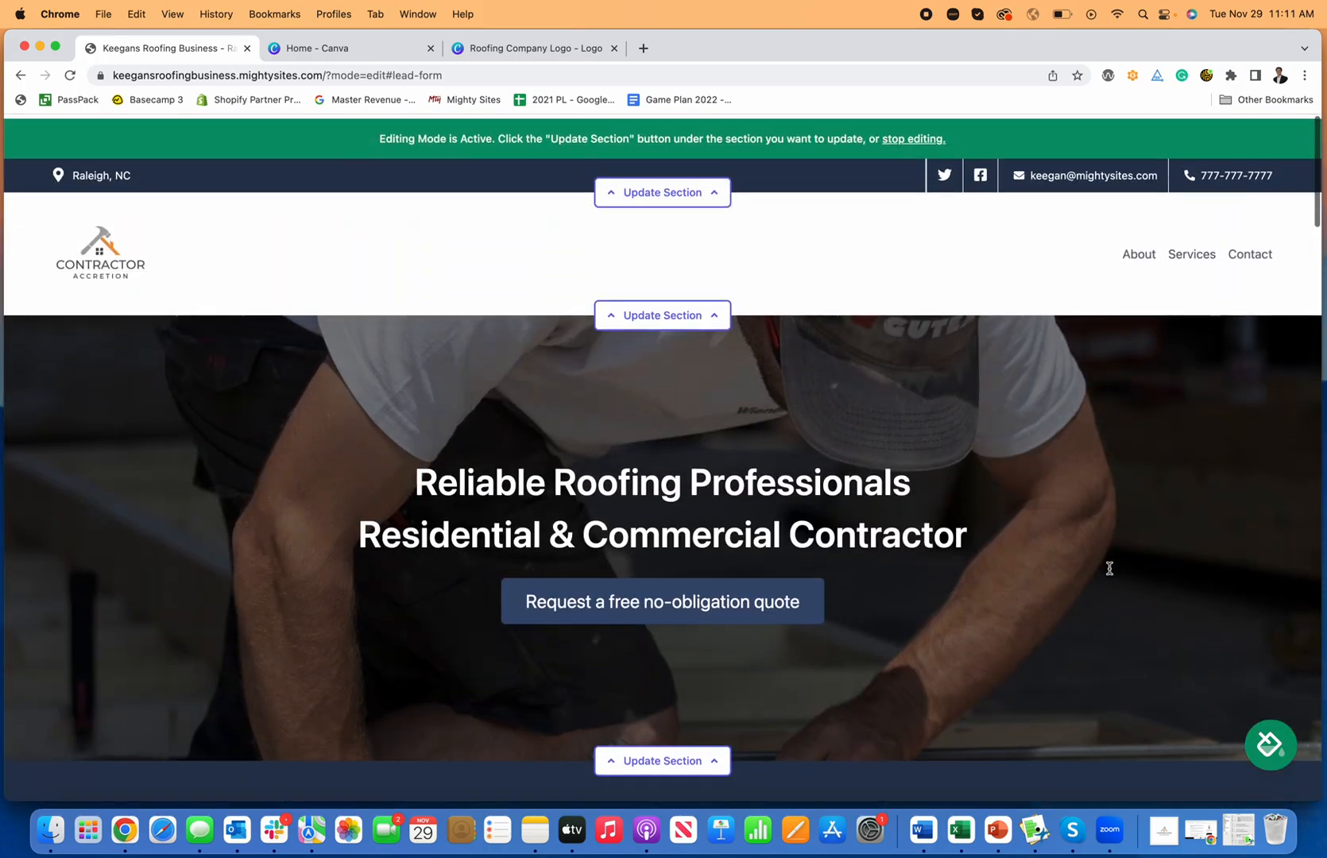
pyautogui.scroll(-4, 1110, 569)
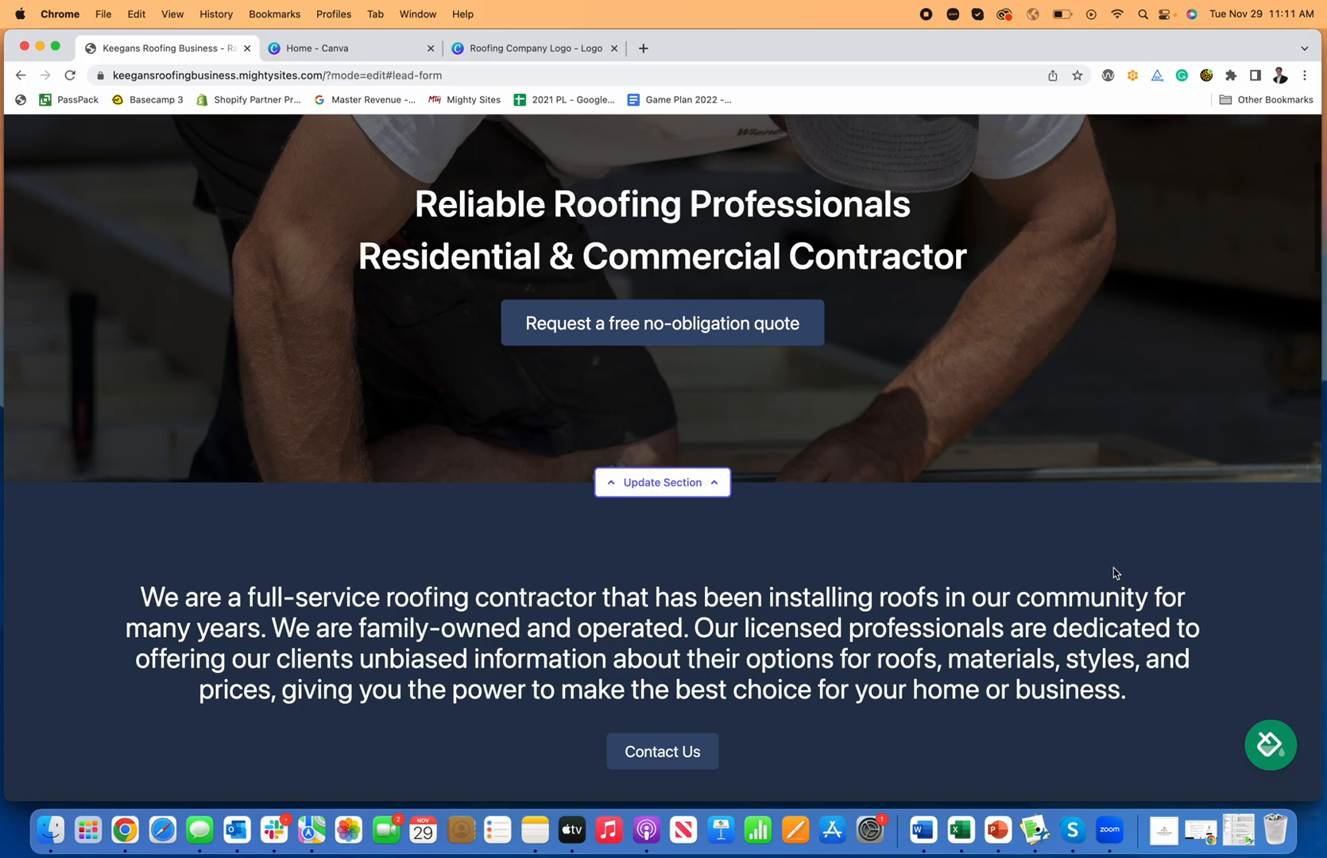
pyautogui.scroll(-10, 1109, 569)
pyautogui.scroll(-10, 1115, 570)
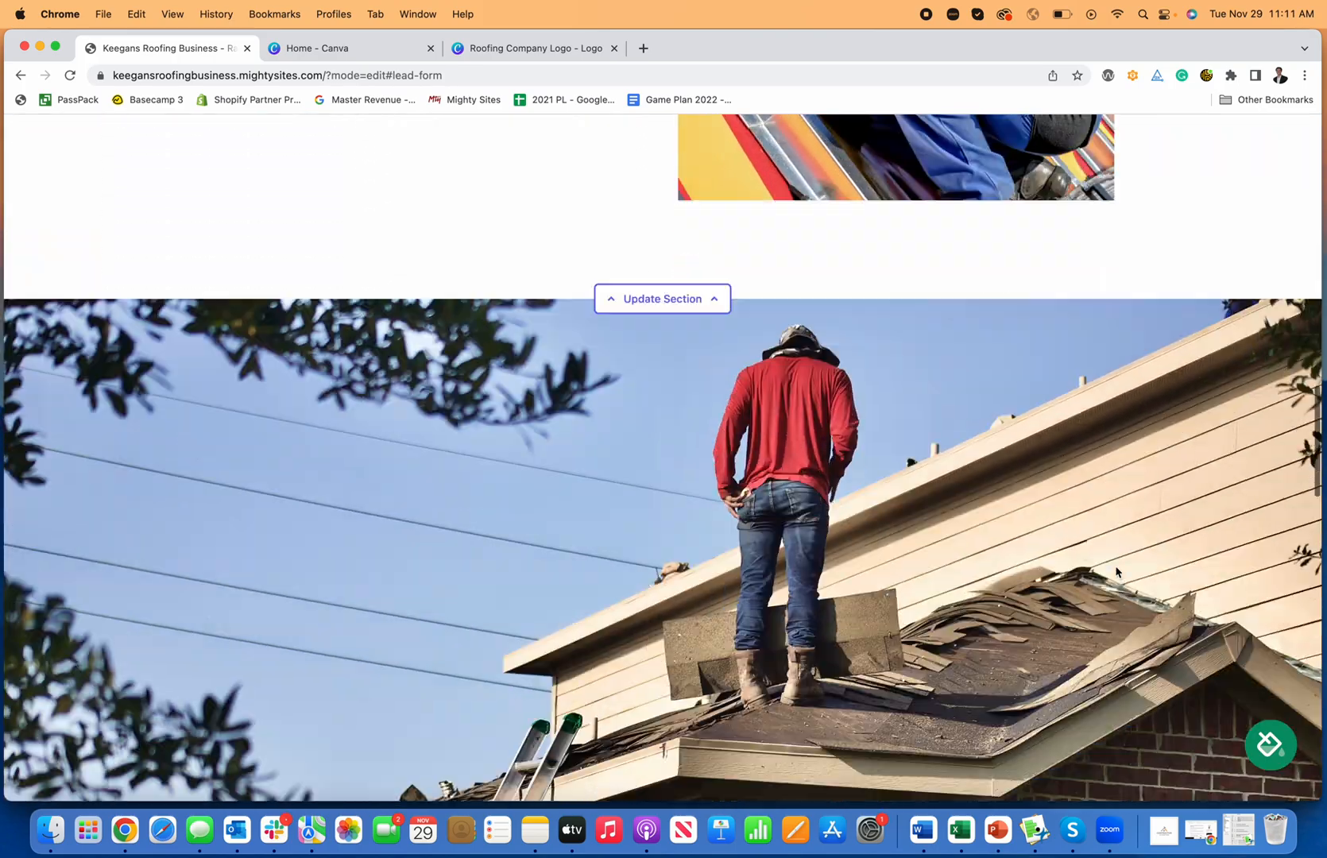
pyautogui.scroll(20, 1114, 572)
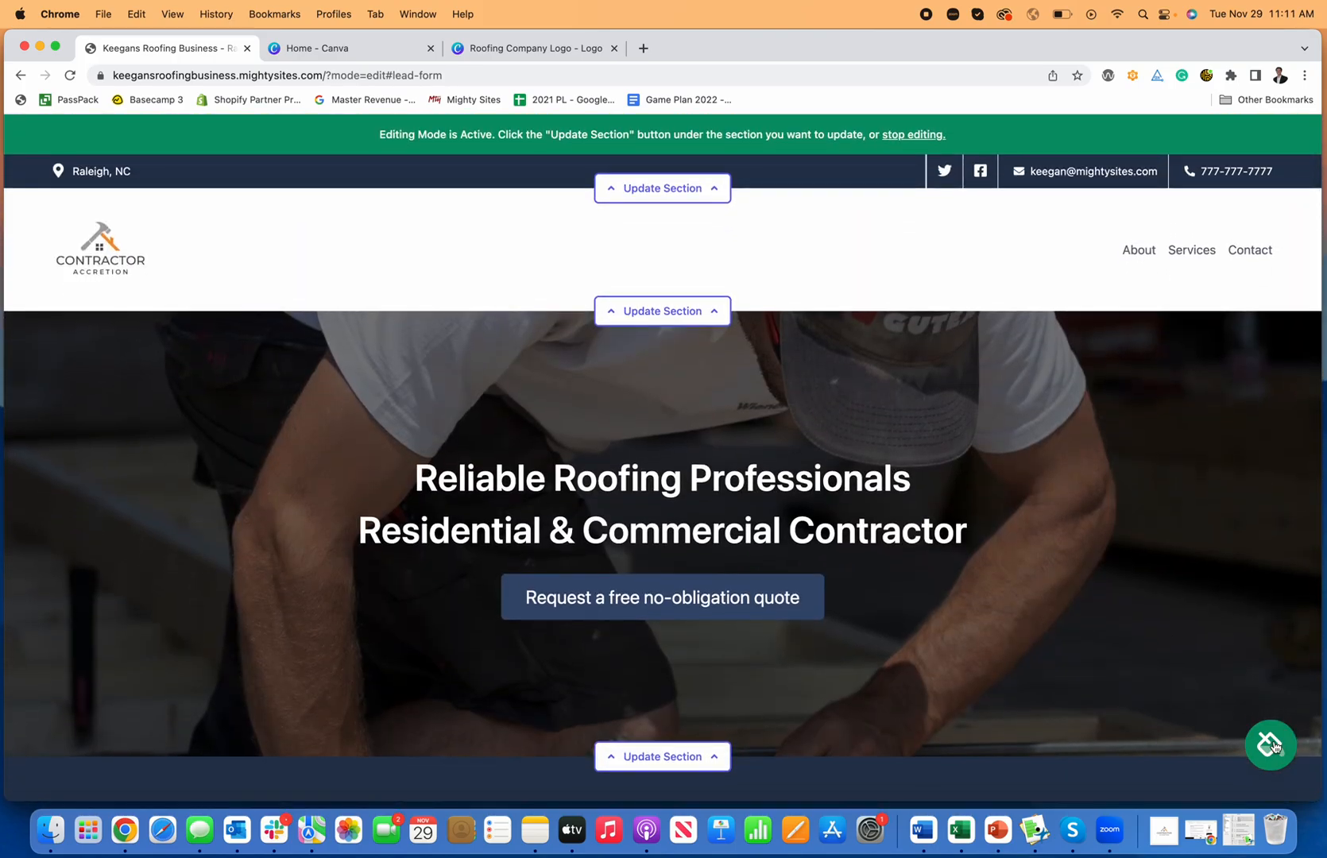
# Step: Preview several site colour themes, including dark red, blue, dark red and pink, and teal
pyautogui.click(1270, 746)
pyautogui.click(880, 689)
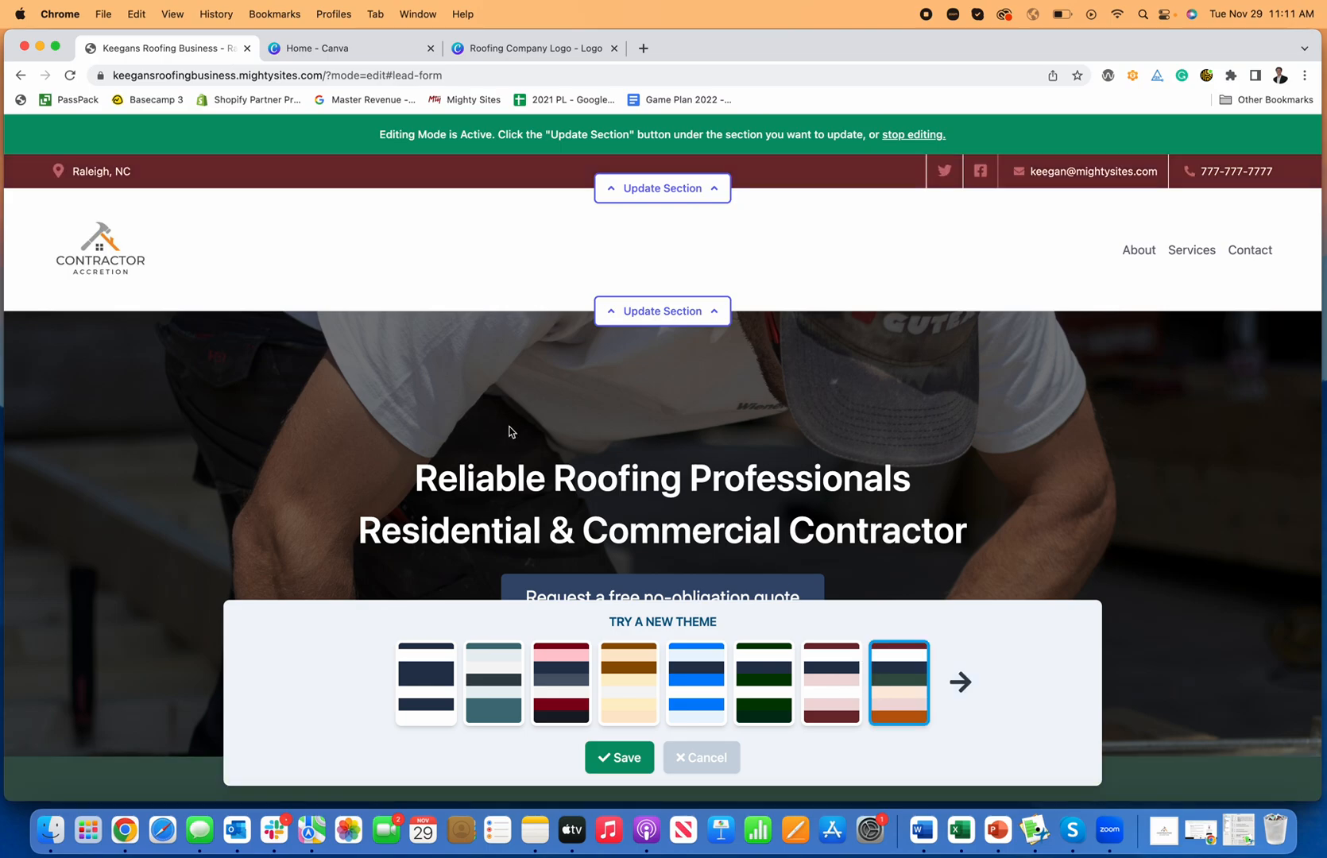
pyautogui.scroll(-3, 512, 437)
pyautogui.click(809, 661)
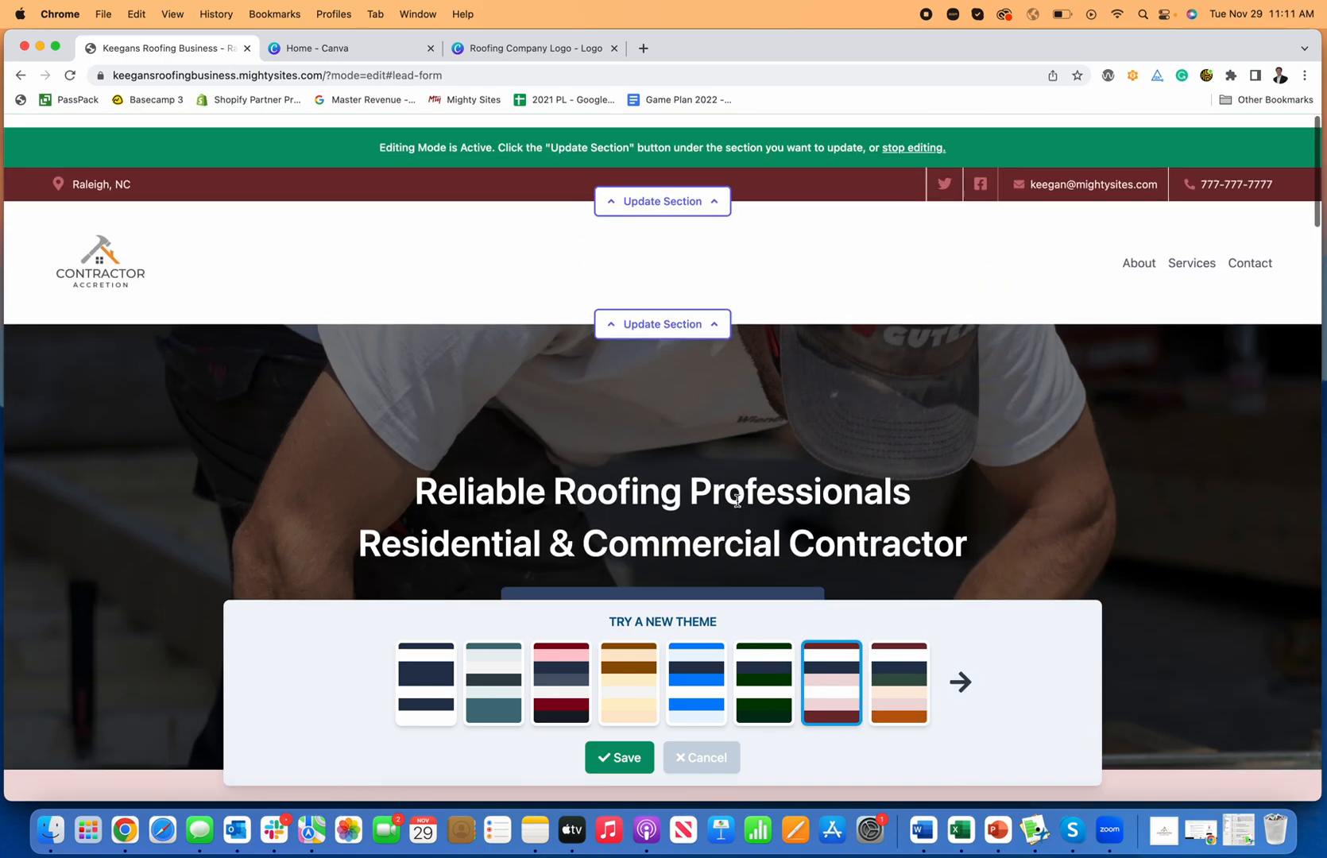
pyautogui.click(693, 671)
pyautogui.scroll(-2, 638, 510)
pyautogui.scroll(-4, 640, 510)
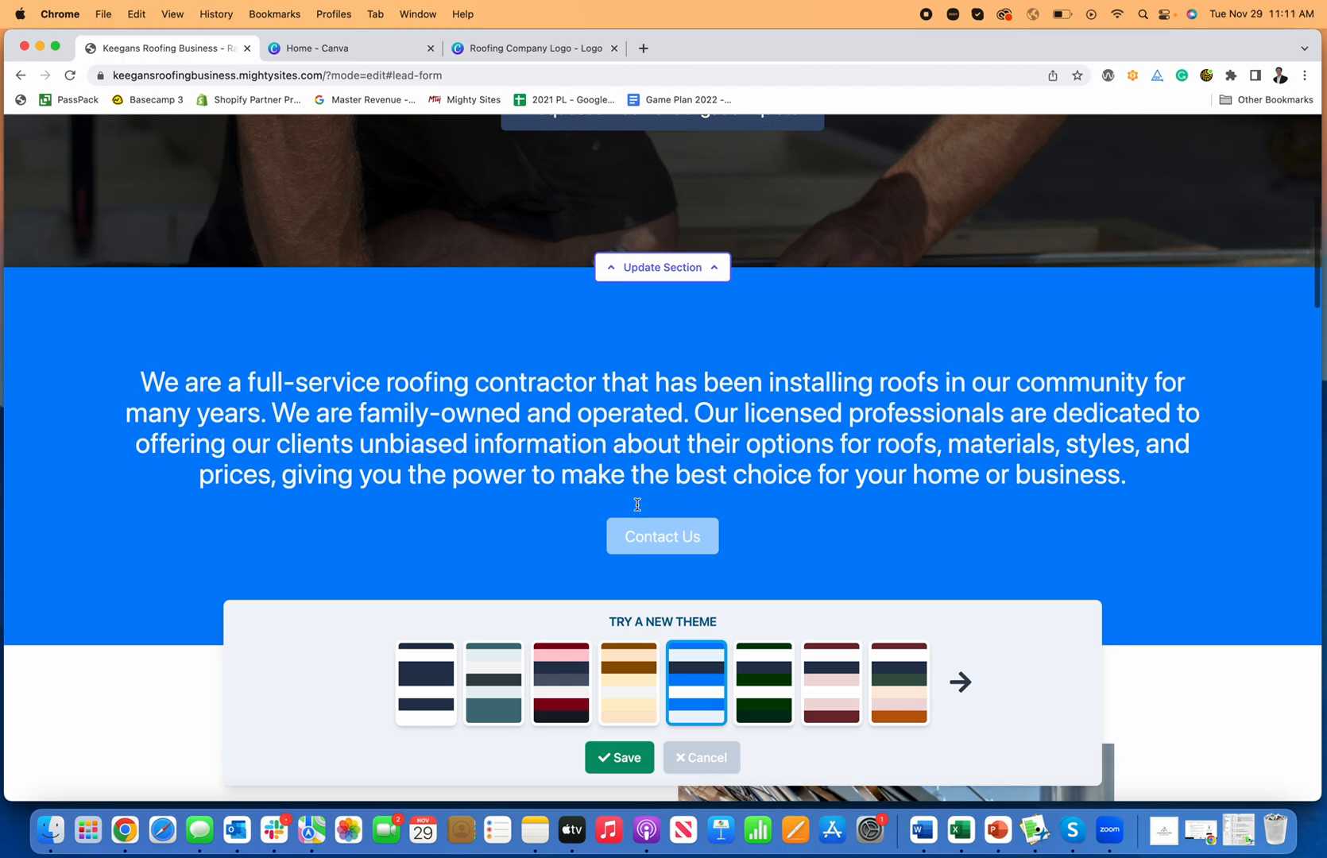
pyautogui.scroll(6, 639, 507)
pyautogui.click(539, 653)
pyautogui.scroll(-8, 469, 507)
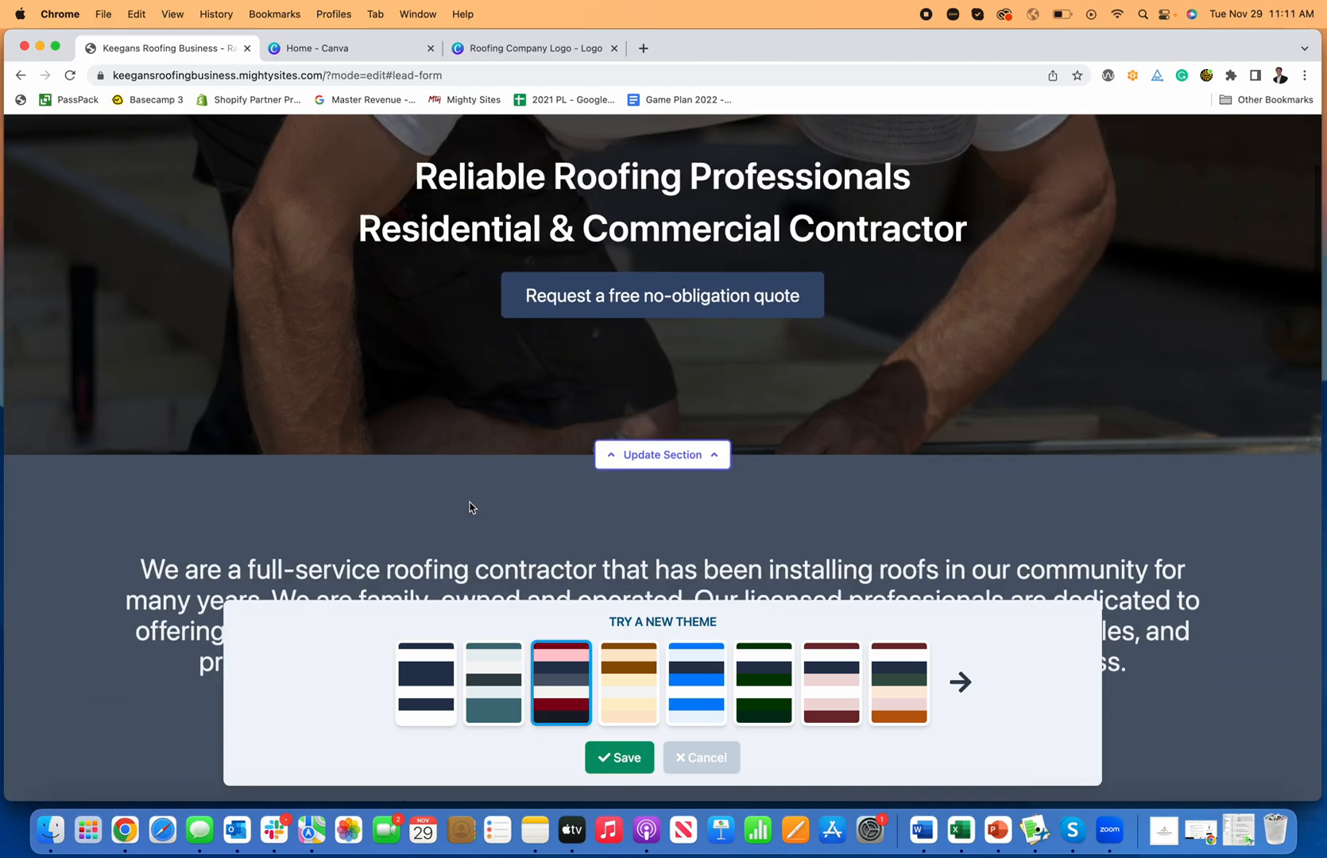
pyautogui.click(494, 684)
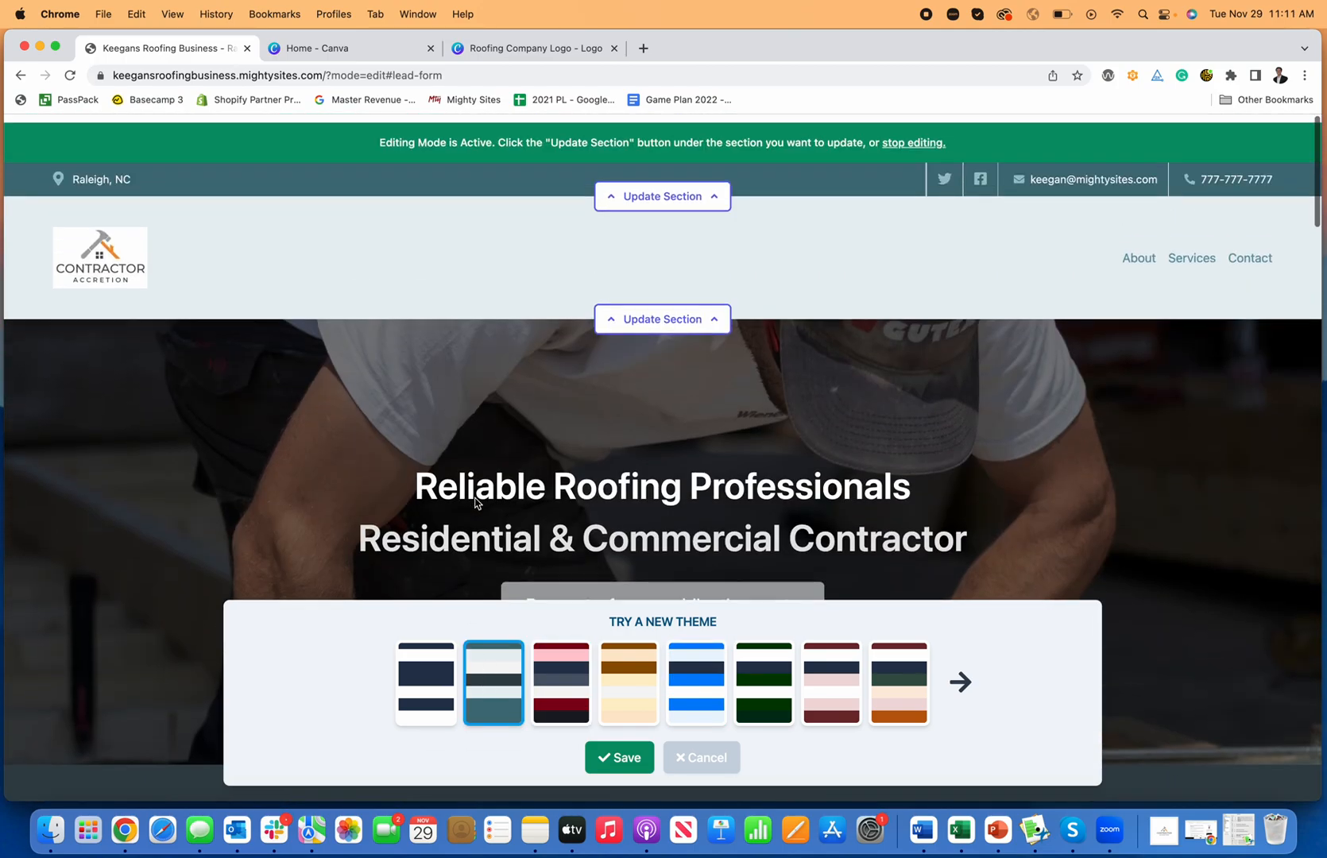
pyautogui.scroll(-15, 474, 504)
pyautogui.scroll(-3, 475, 503)
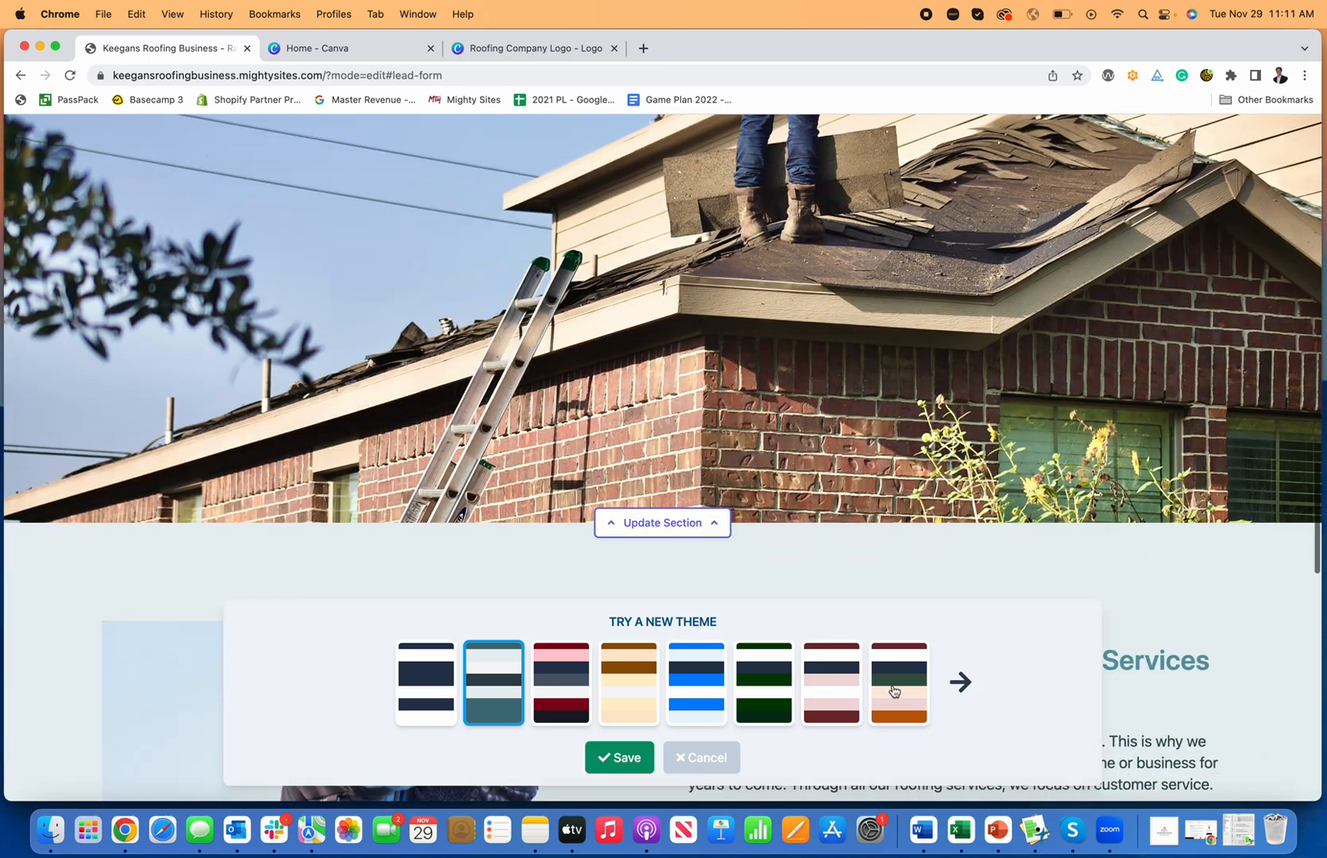
# Step: From the next set, pick the white theme with a navy stripe and save it
pyautogui.click(961, 681)
pyautogui.click(486, 674)
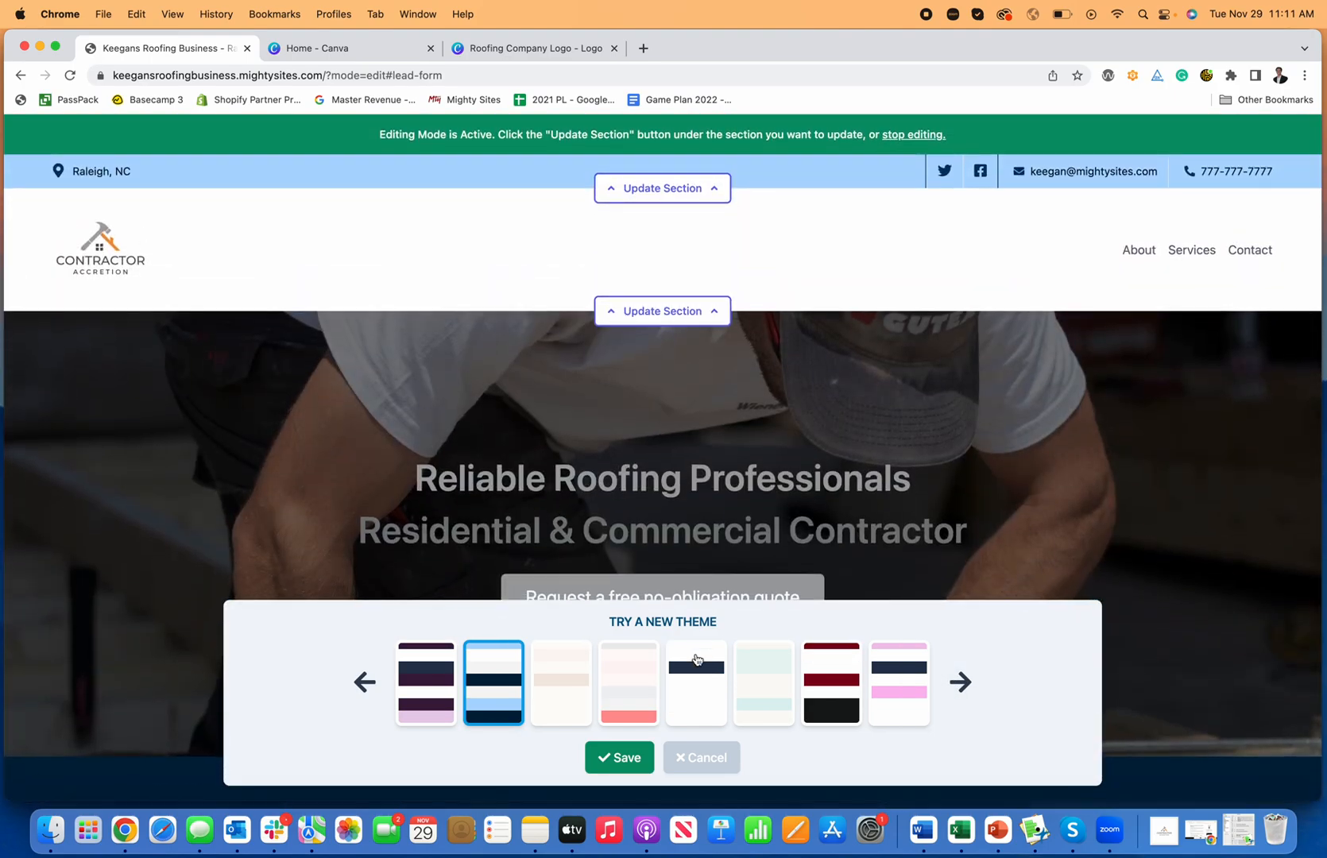
pyautogui.click(696, 682)
pyautogui.scroll(-10, 620, 524)
pyautogui.scroll(-20, 619, 524)
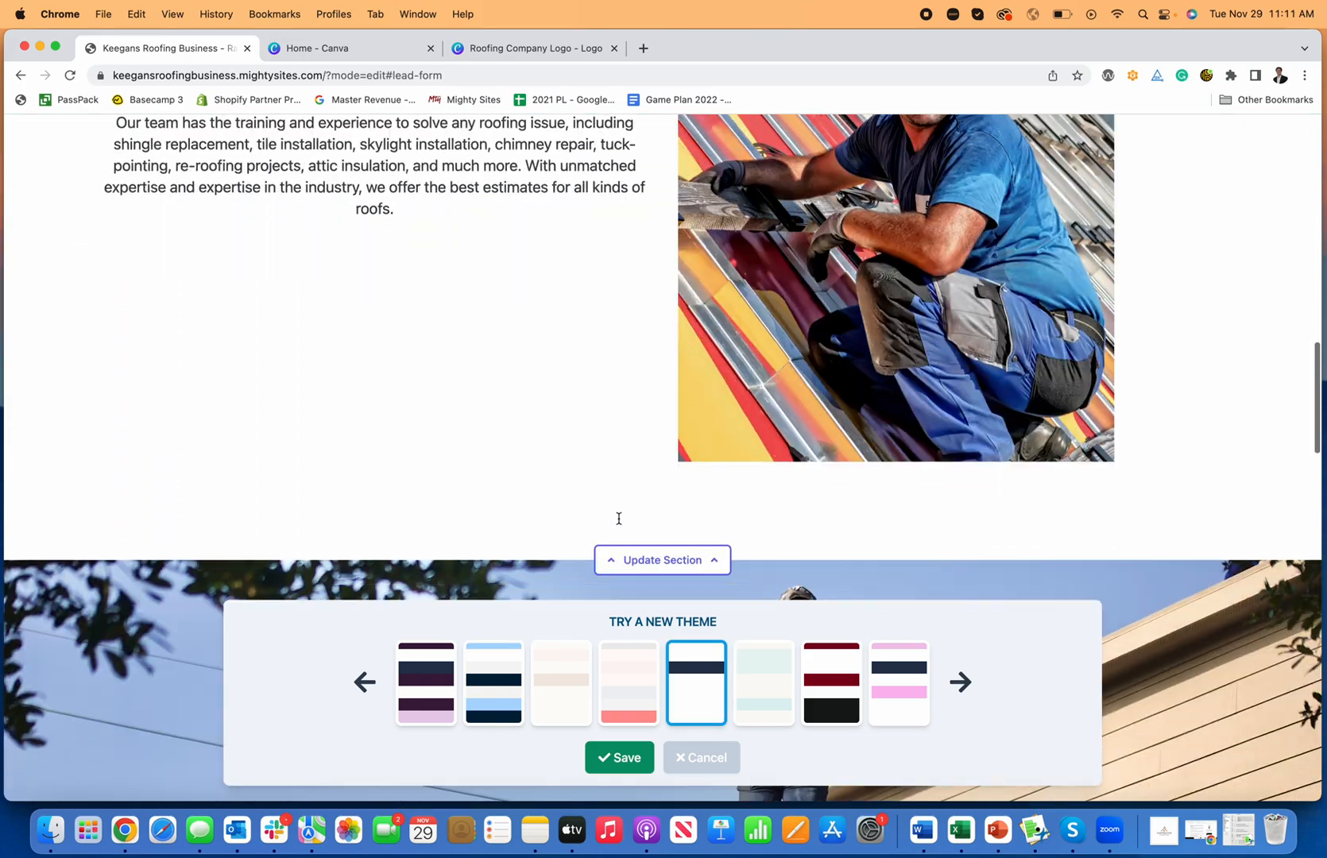
pyautogui.scroll(-3, 619, 525)
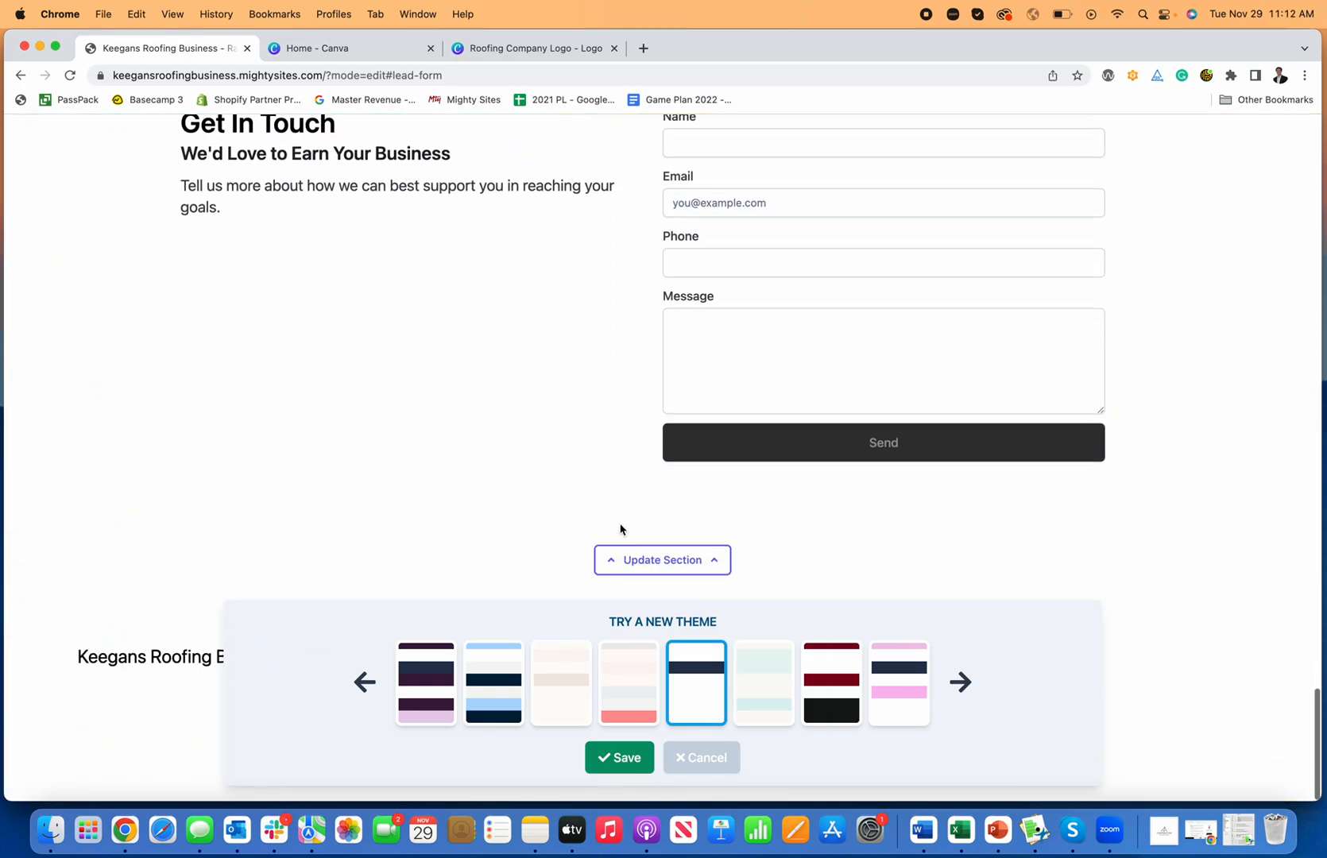
pyautogui.click(623, 759)
pyautogui.scroll(20, 827, 614)
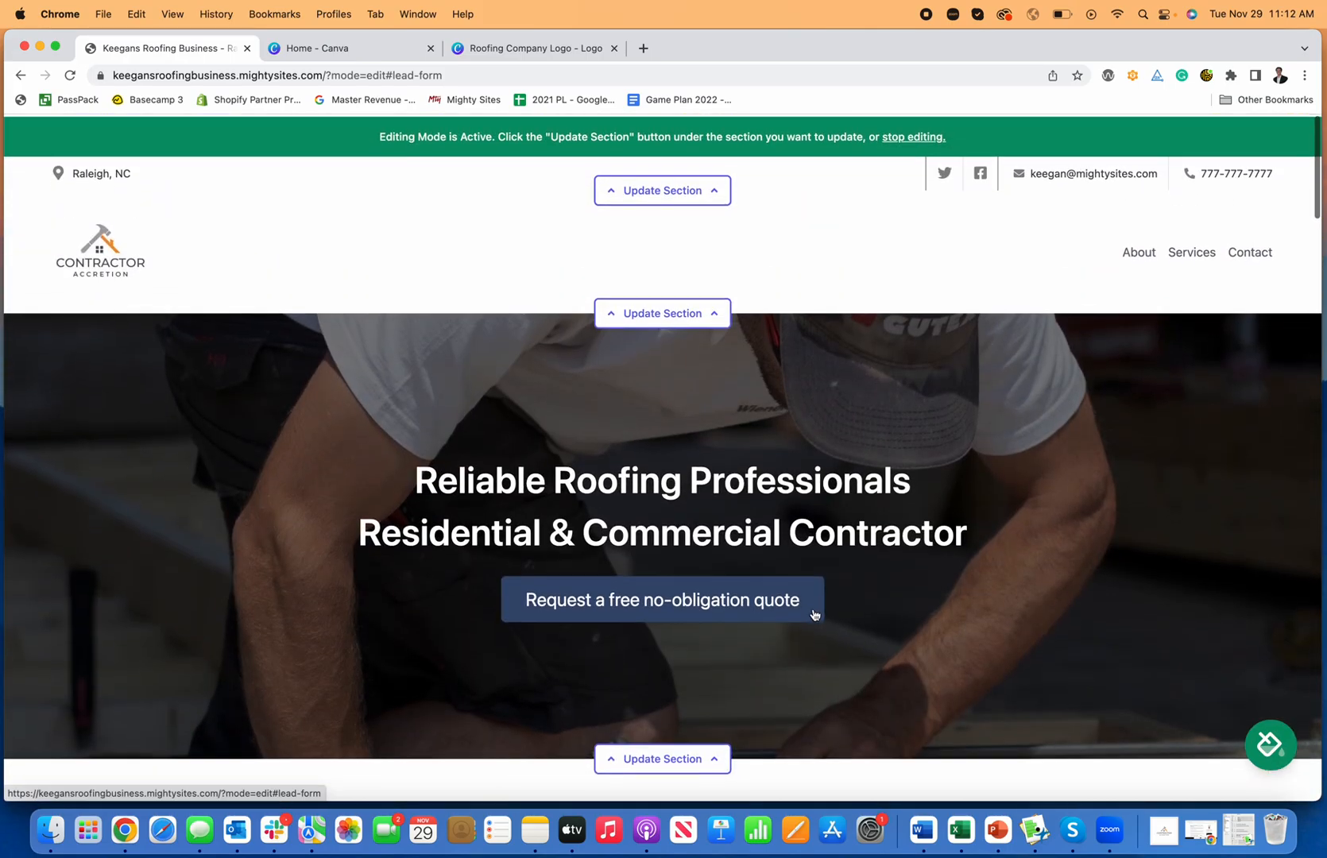
# Step: Close the footer's Update Location panel without making changes
pyautogui.scroll(-15, 815, 616)
pyautogui.scroll(-15, 815, 614)
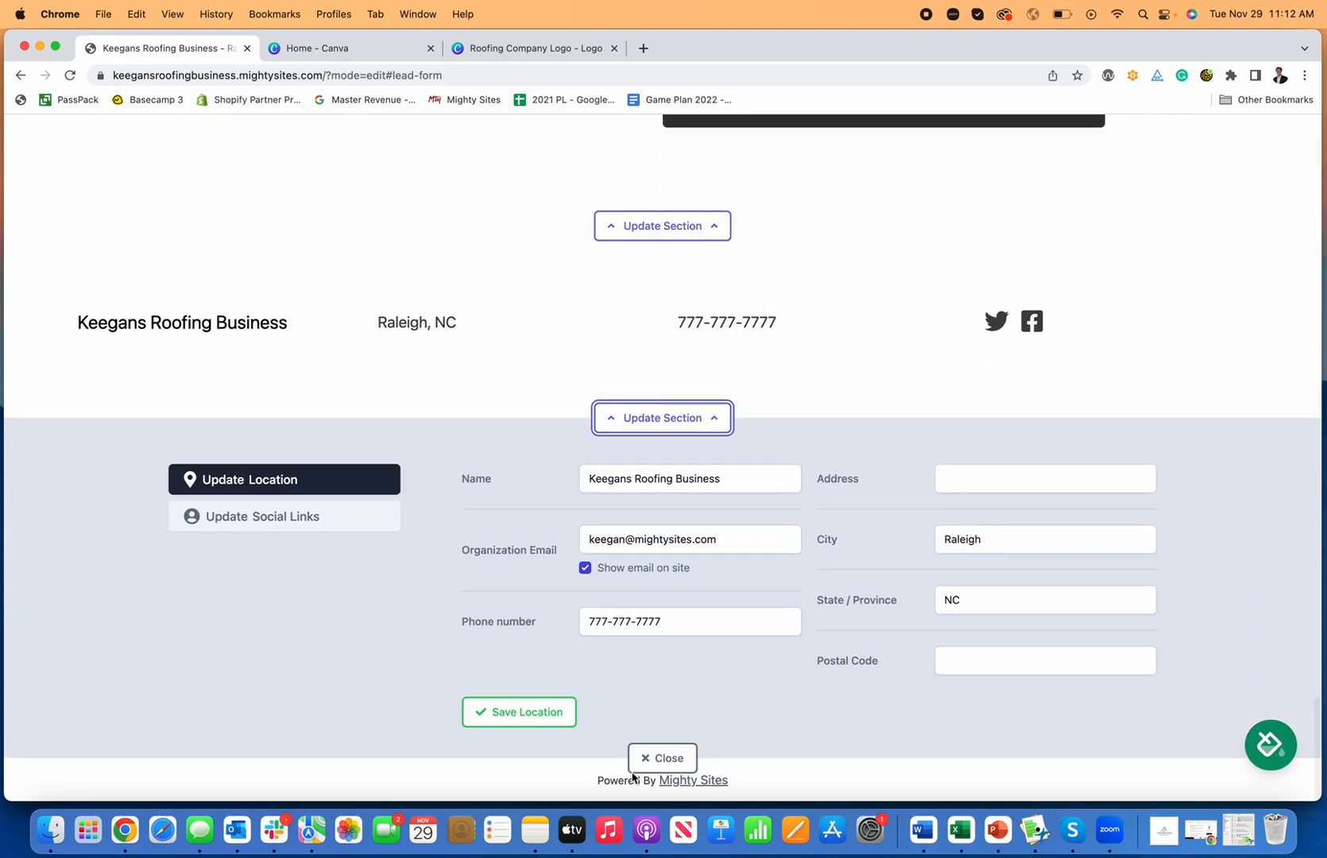
pyautogui.click(648, 759)
# Step: Return to the Get In Touch form and place the cursor in its Name field
pyautogui.scroll(5, 753, 578)
pyautogui.scroll(15, 755, 585)
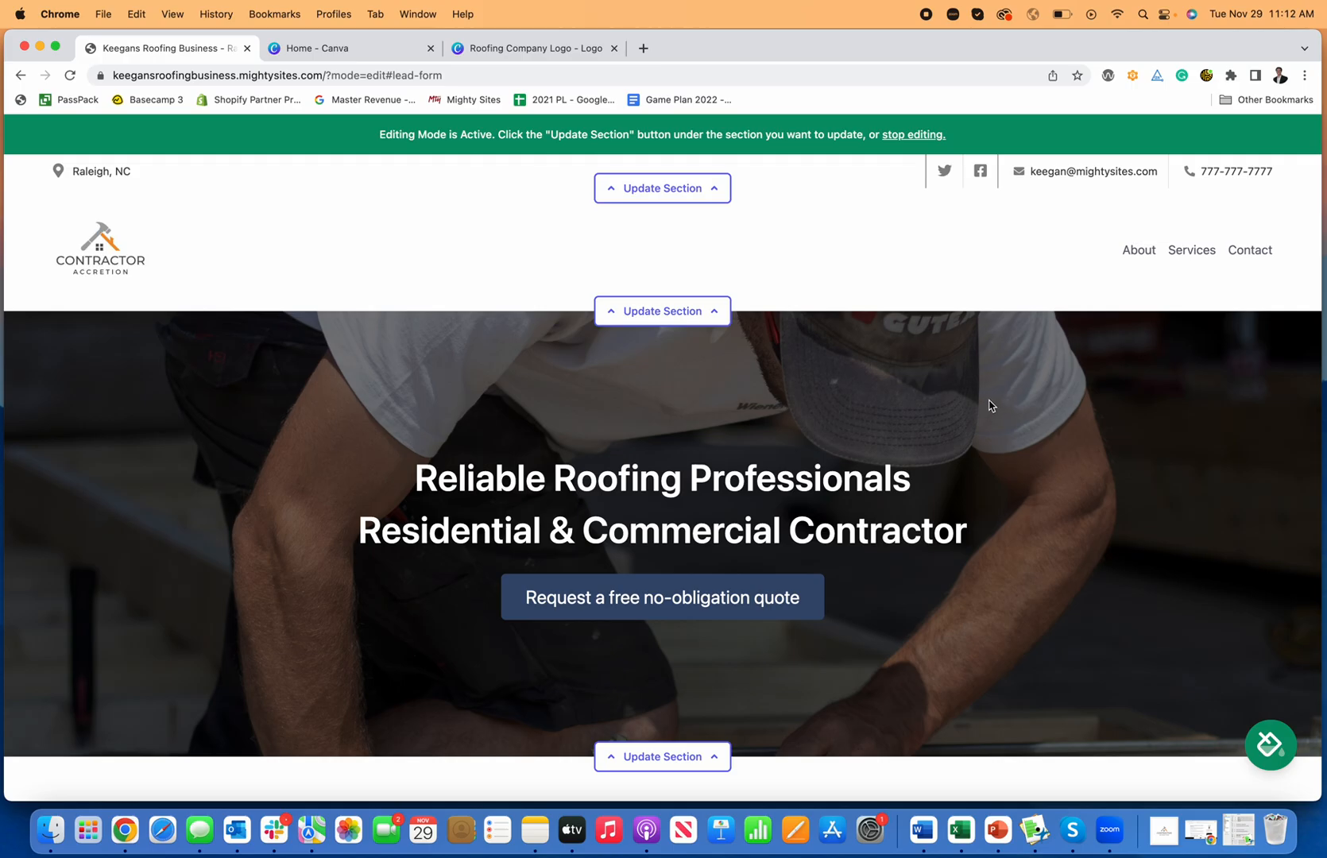
pyautogui.scroll(-8, 784, 374)
pyautogui.scroll(-20, 785, 374)
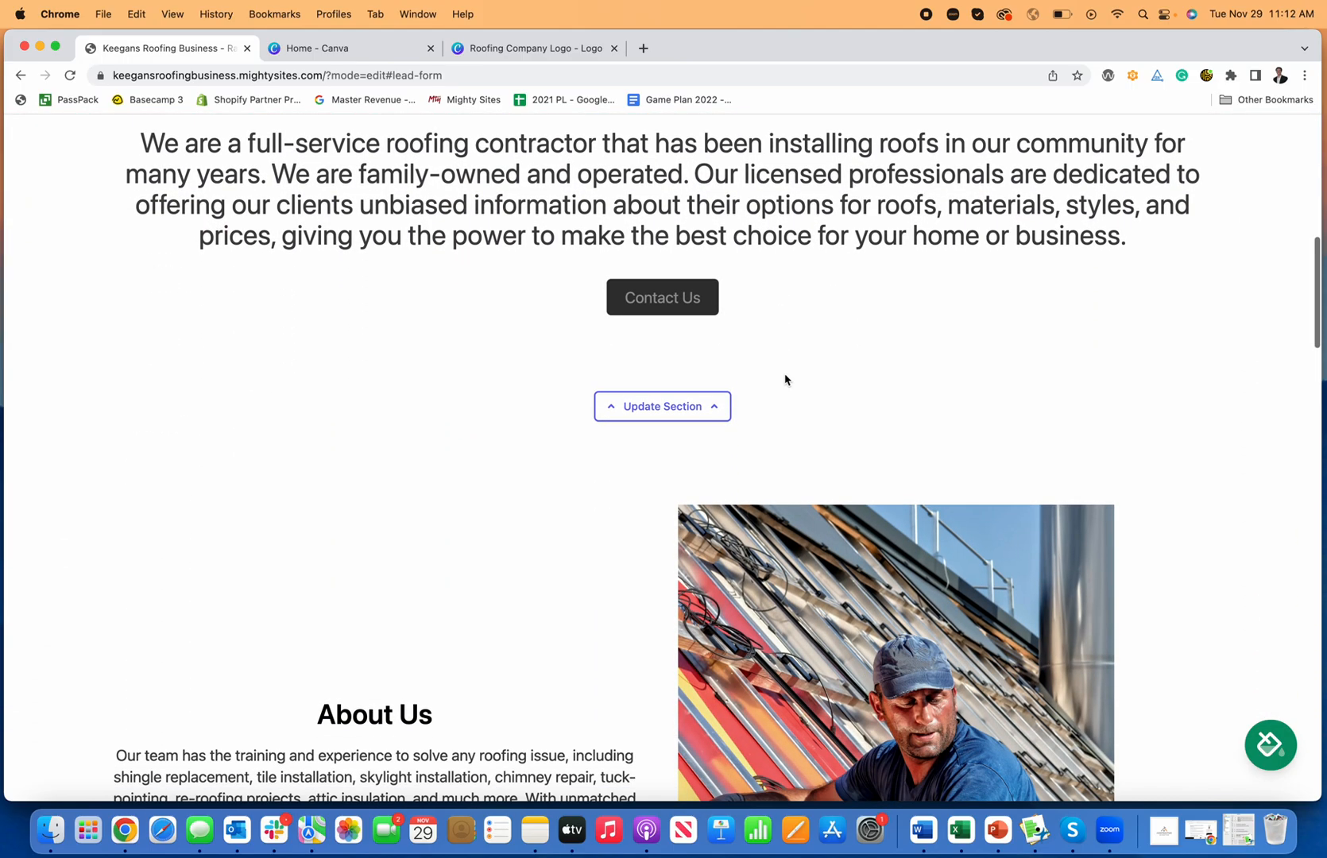
pyautogui.scroll(-8, 789, 377)
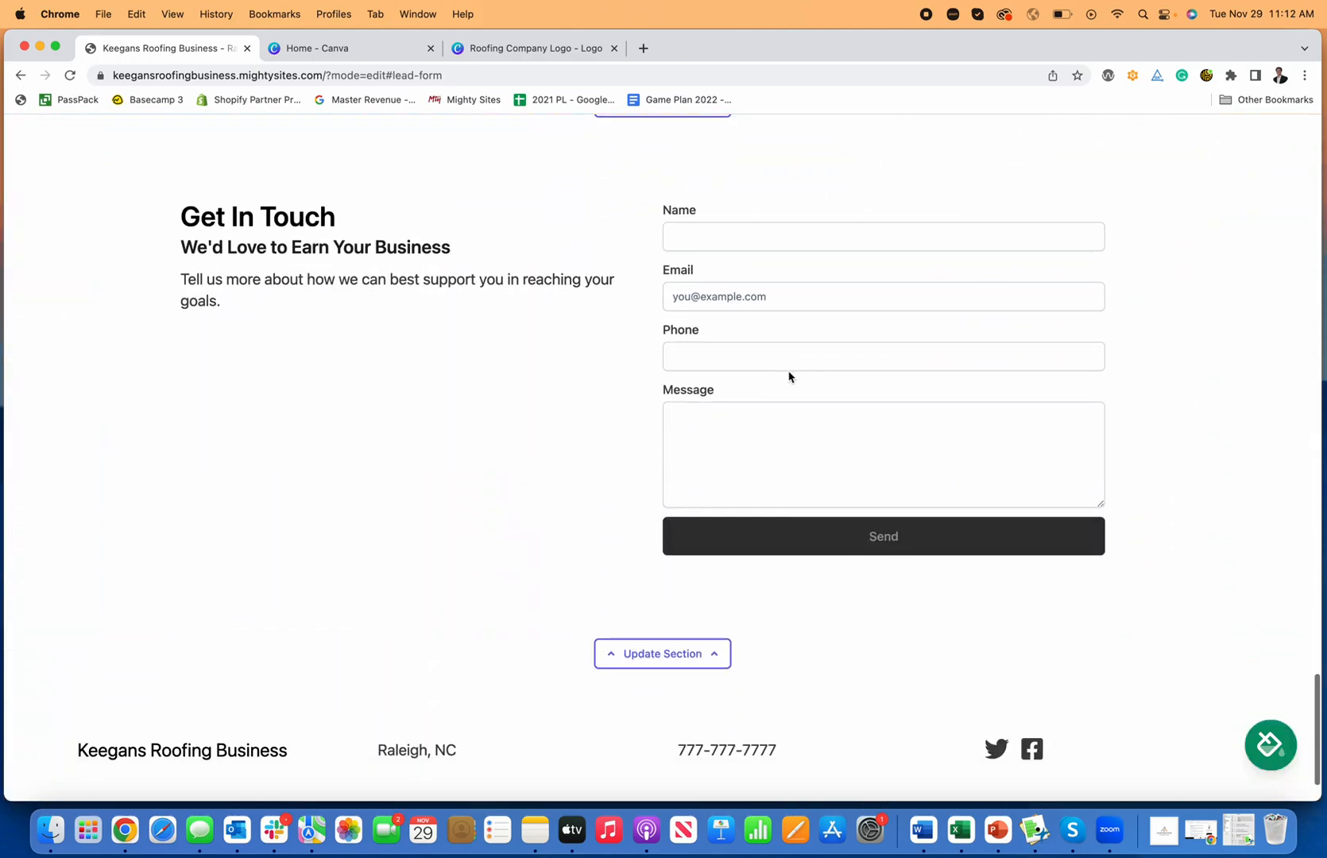
pyautogui.scroll(1, 789, 377)
pyautogui.click(762, 314)
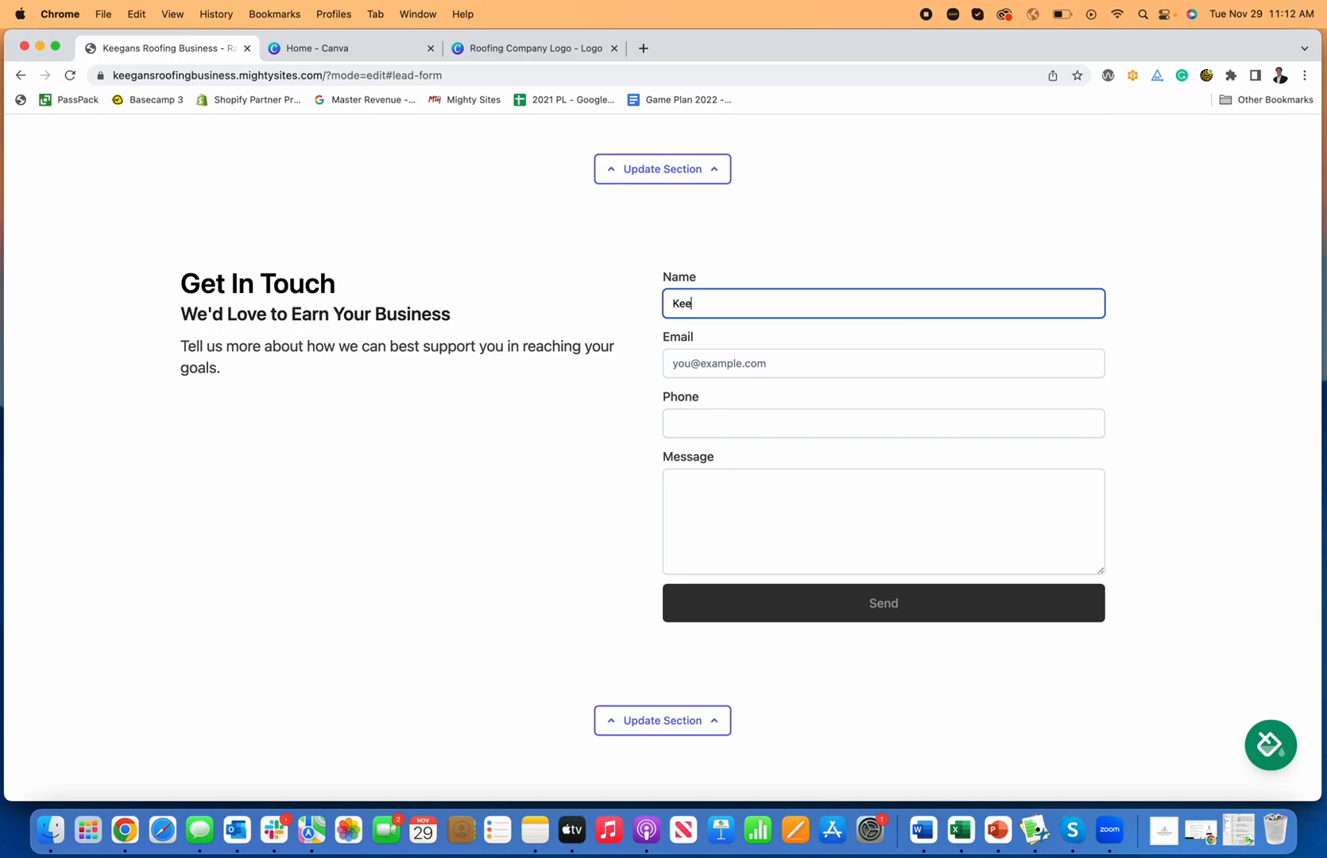
# Step: Enter a test name, e-mail, phone and new-roof request message in the form, then send it
pyautogui.press('Tab')
pyautogui.write('K')
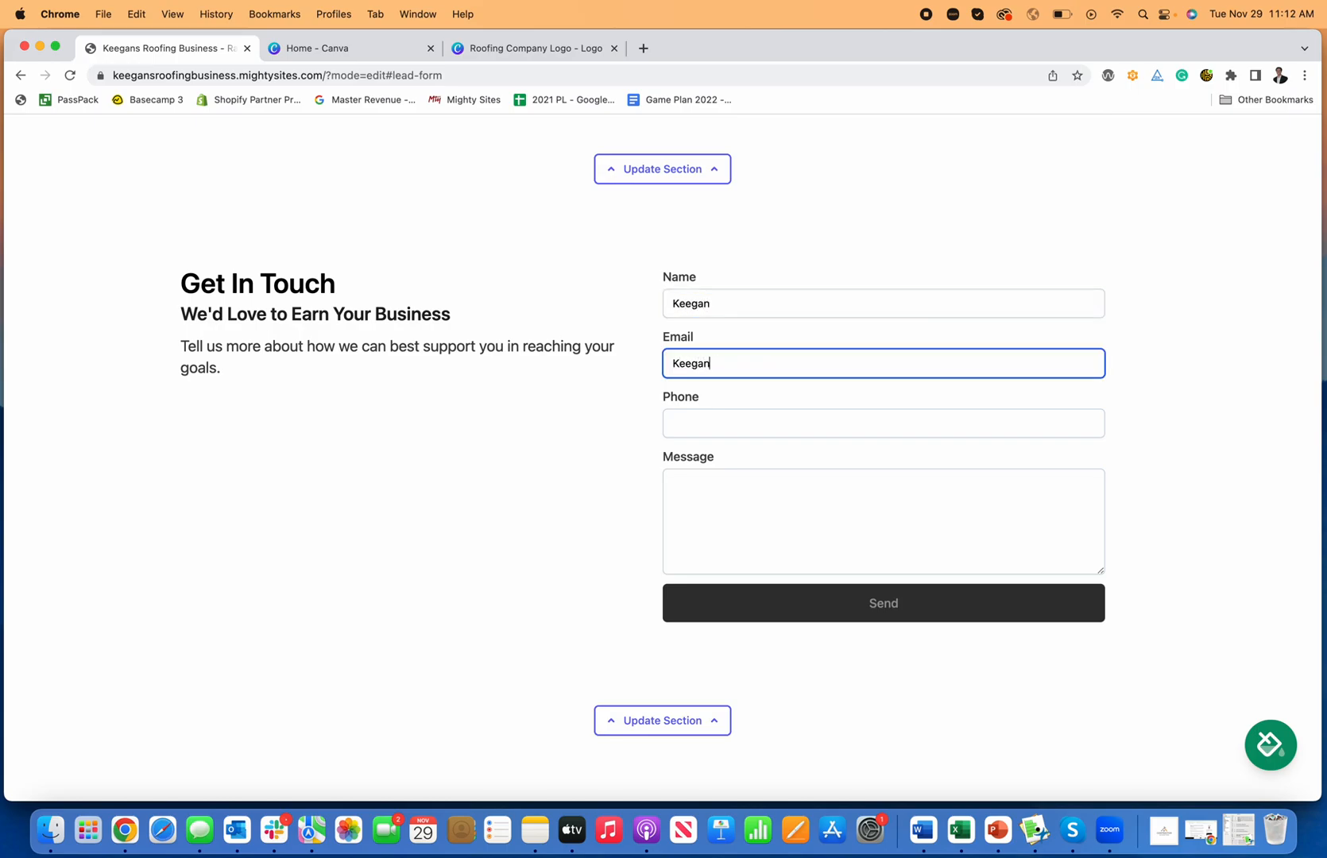
pyautogui.press('Tab')
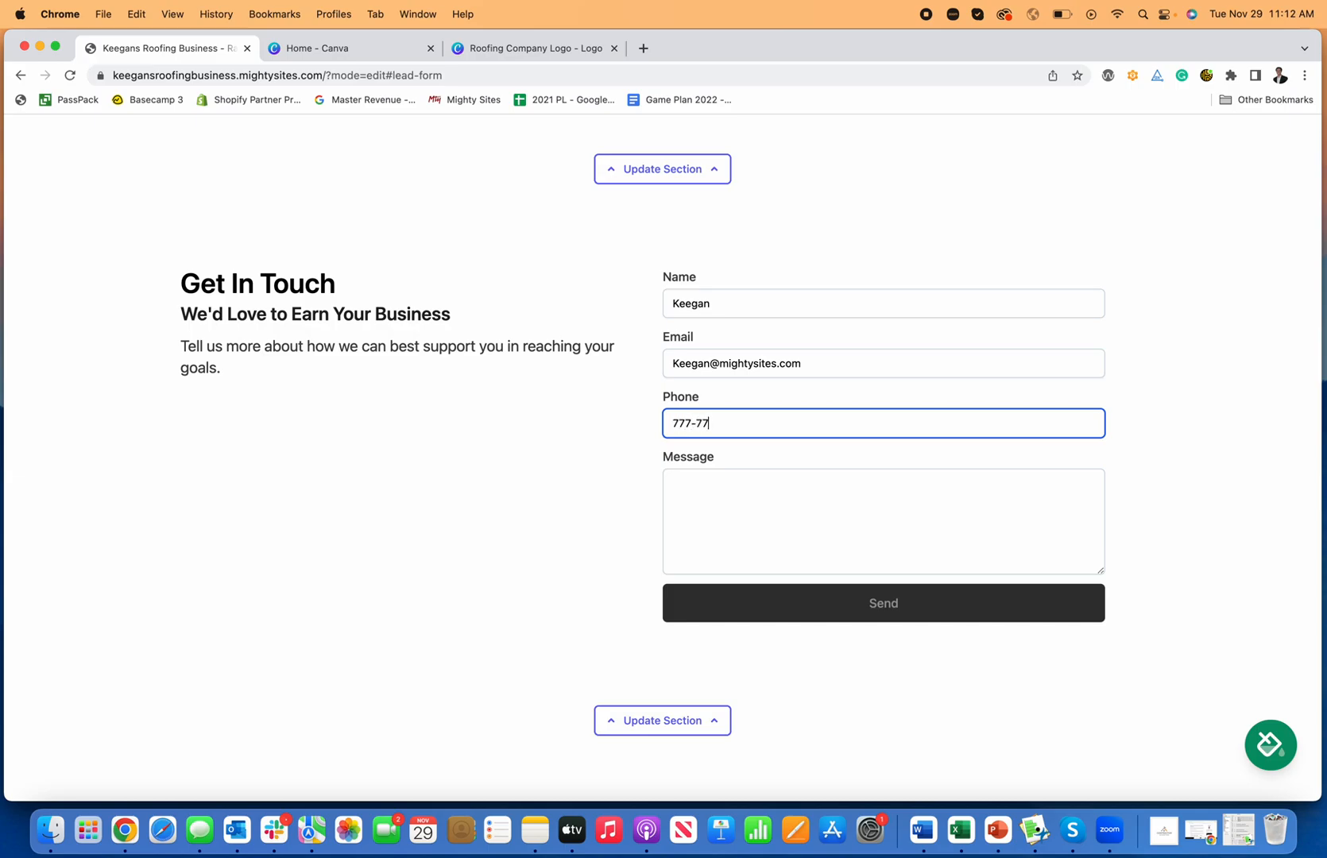
pyautogui.press('Tab')
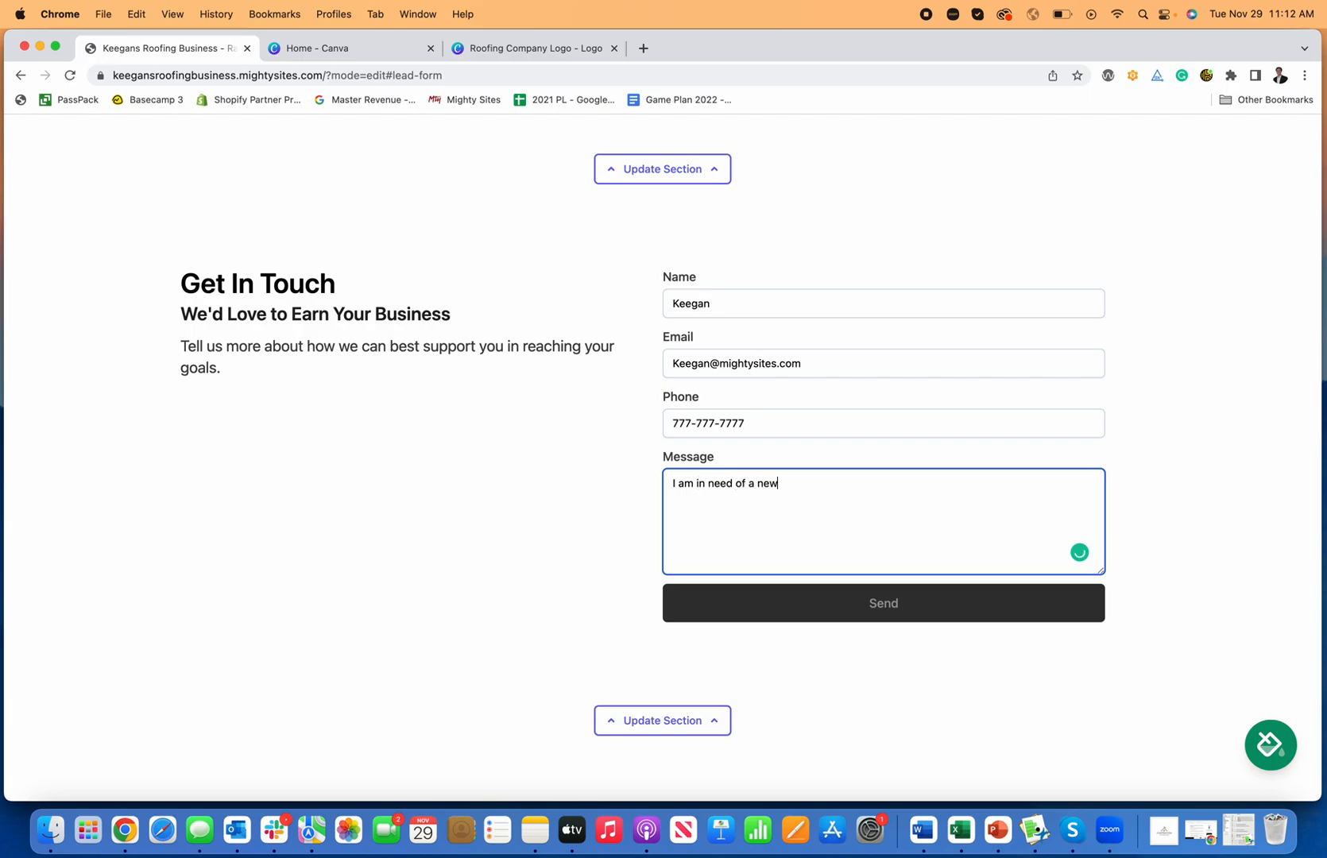
pyautogui.click(962, 622)
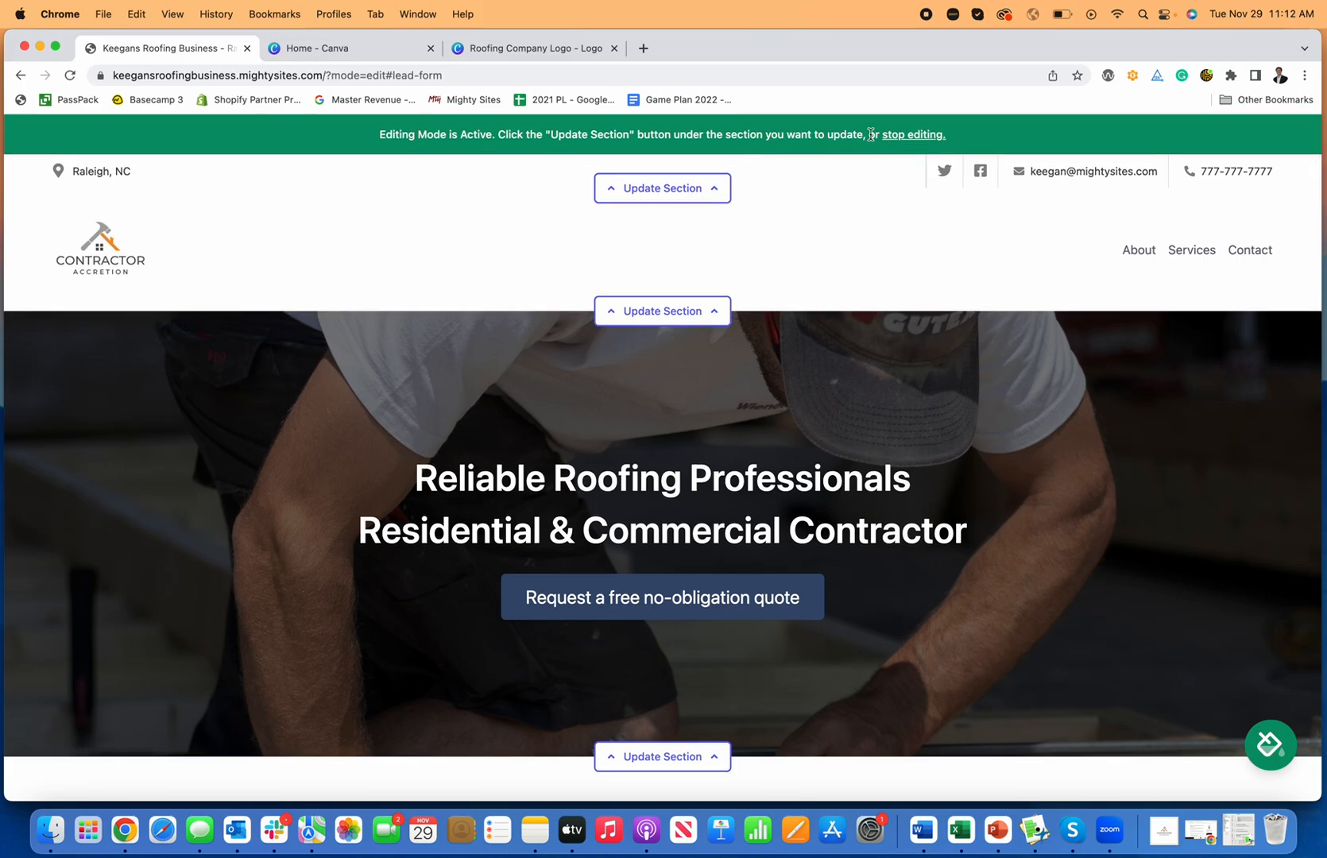
# Step: Exit editing, view the test lead's details under Site Dashboard > View Leads, then return to the dashboard
pyautogui.click(897, 142)
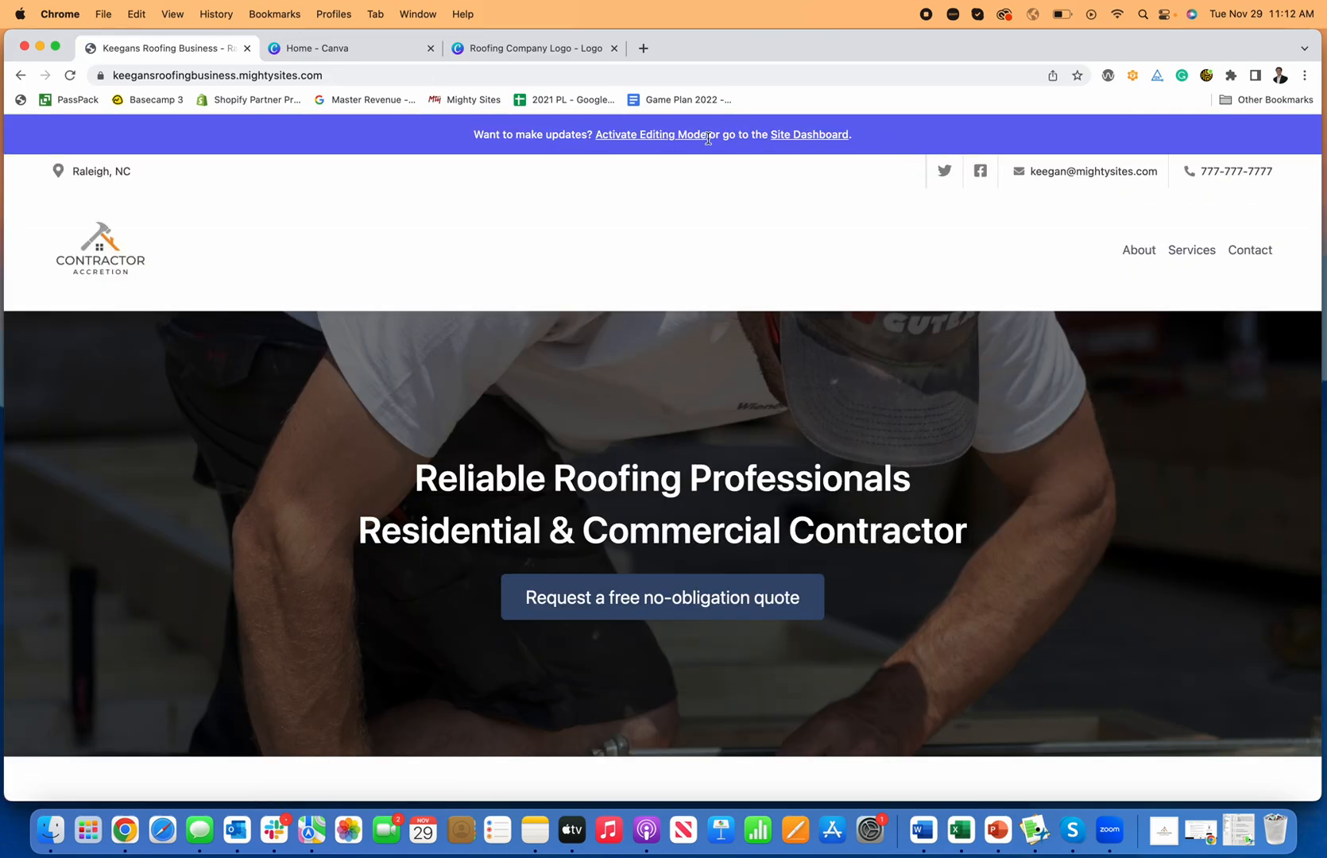
pyautogui.click(805, 135)
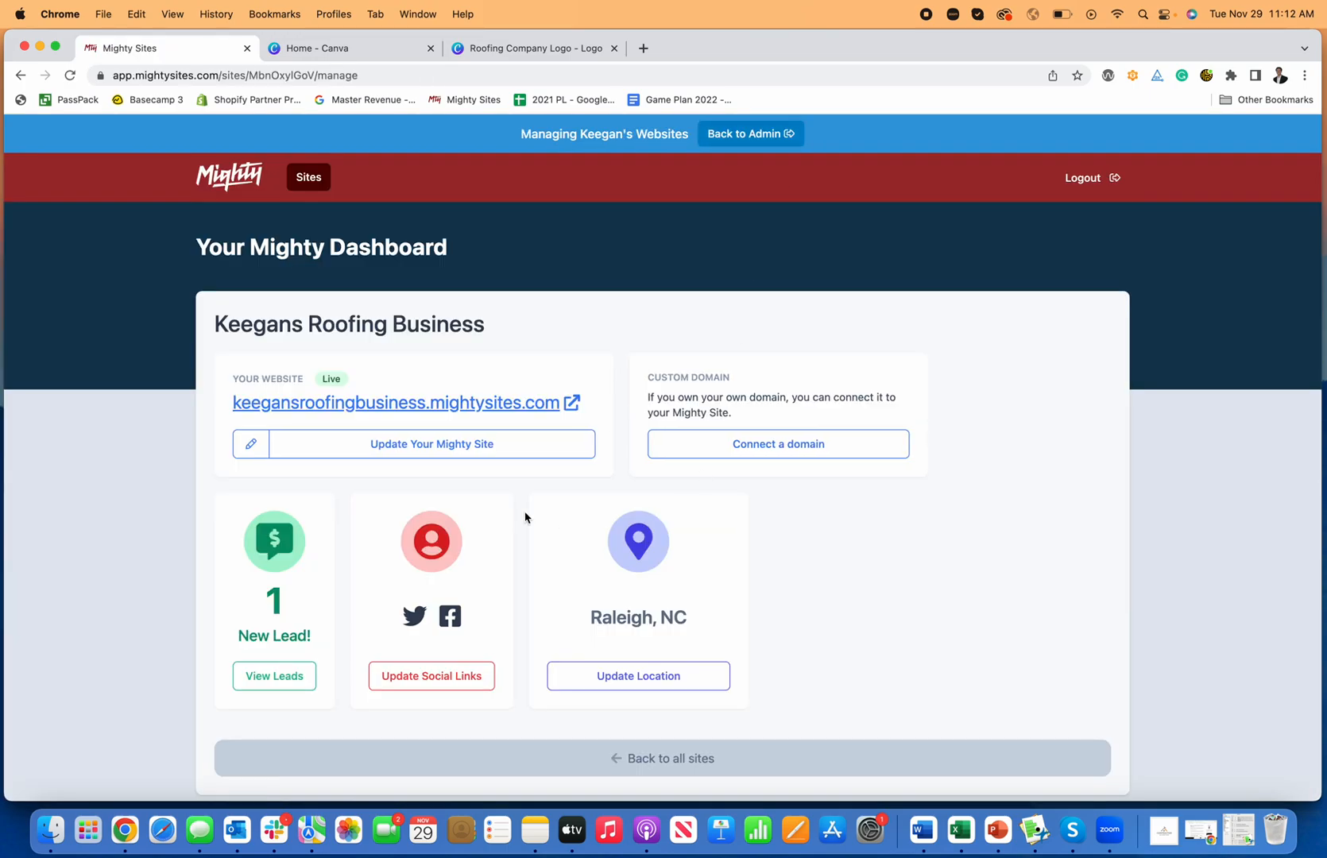
pyautogui.click(289, 674)
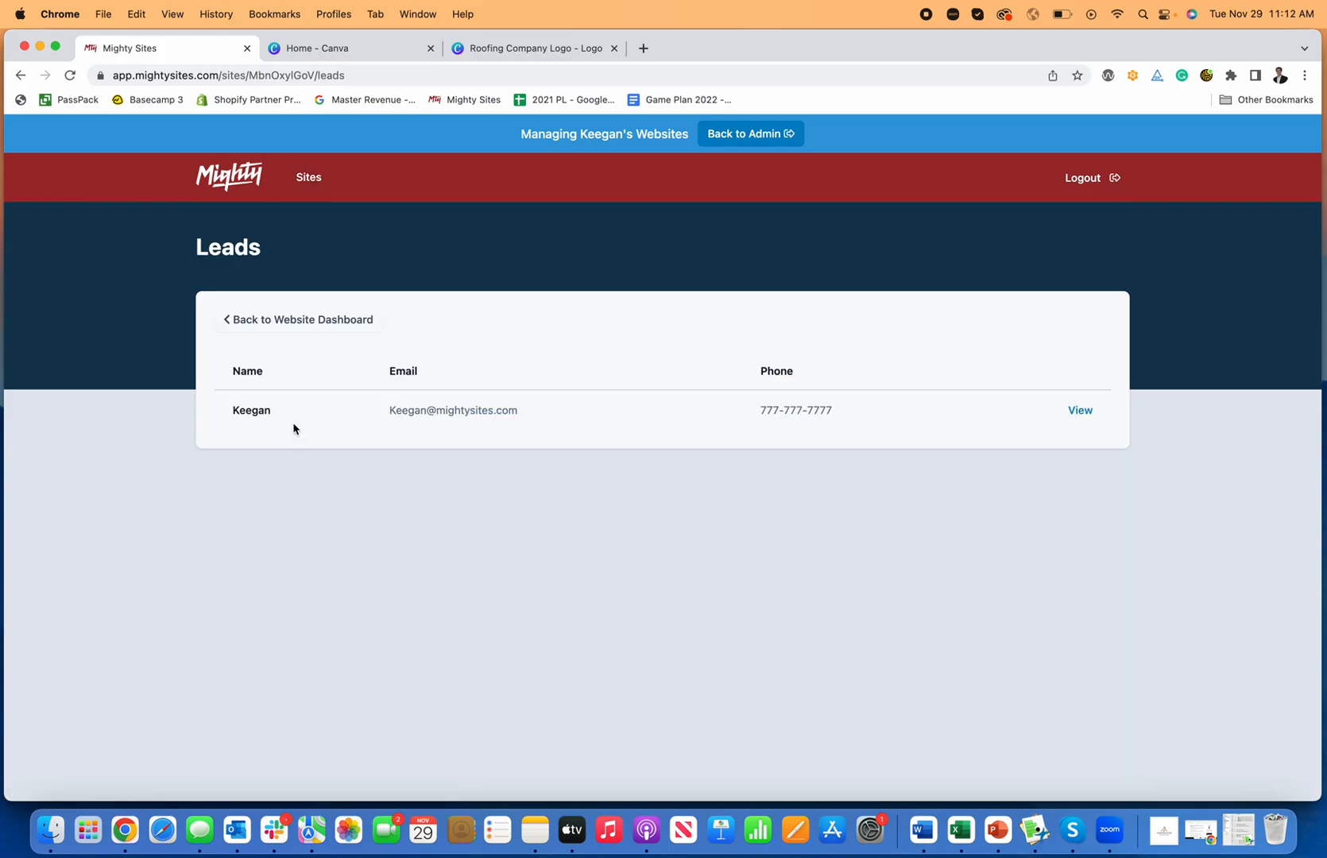
pyautogui.click(1083, 410)
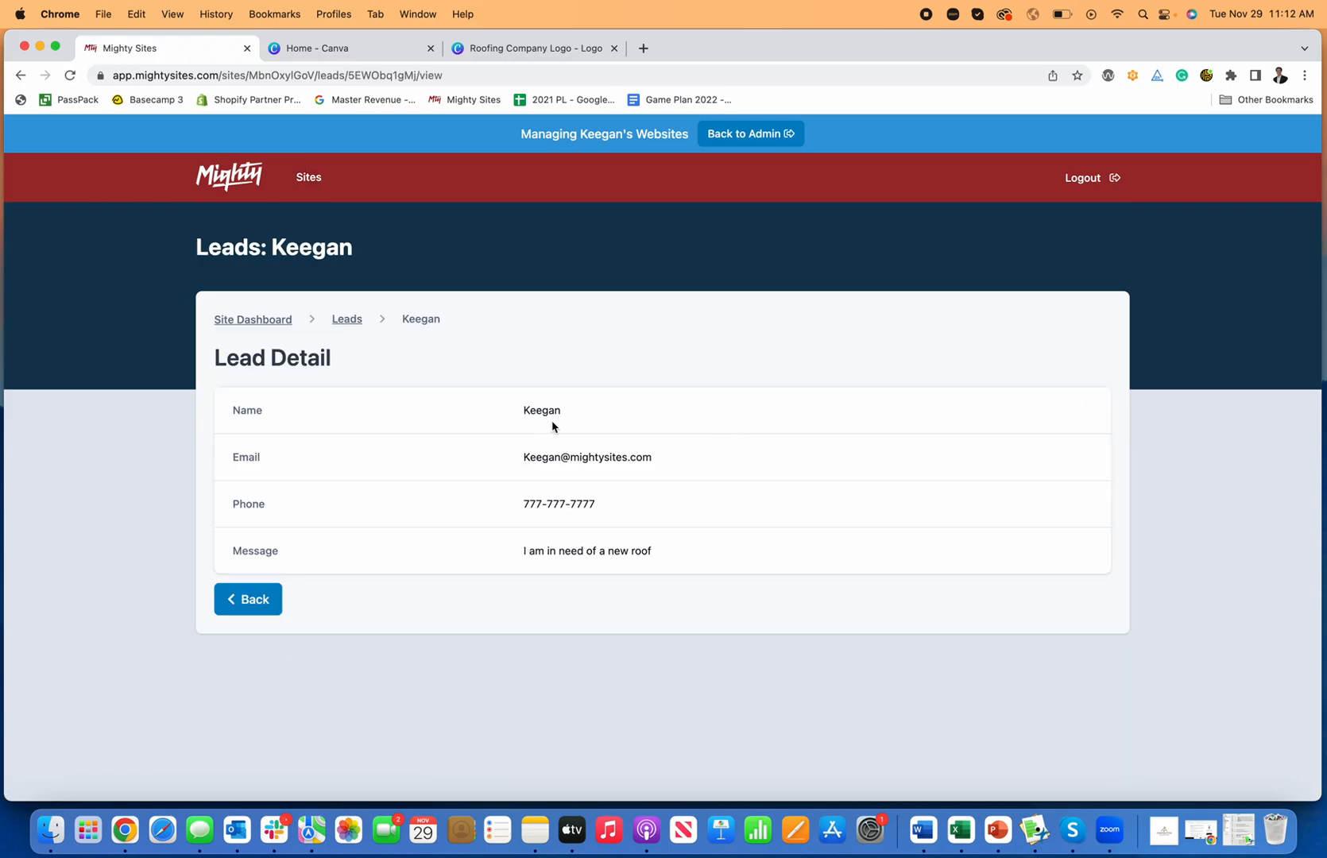
pyautogui.click(326, 318)
pyautogui.click(263, 320)
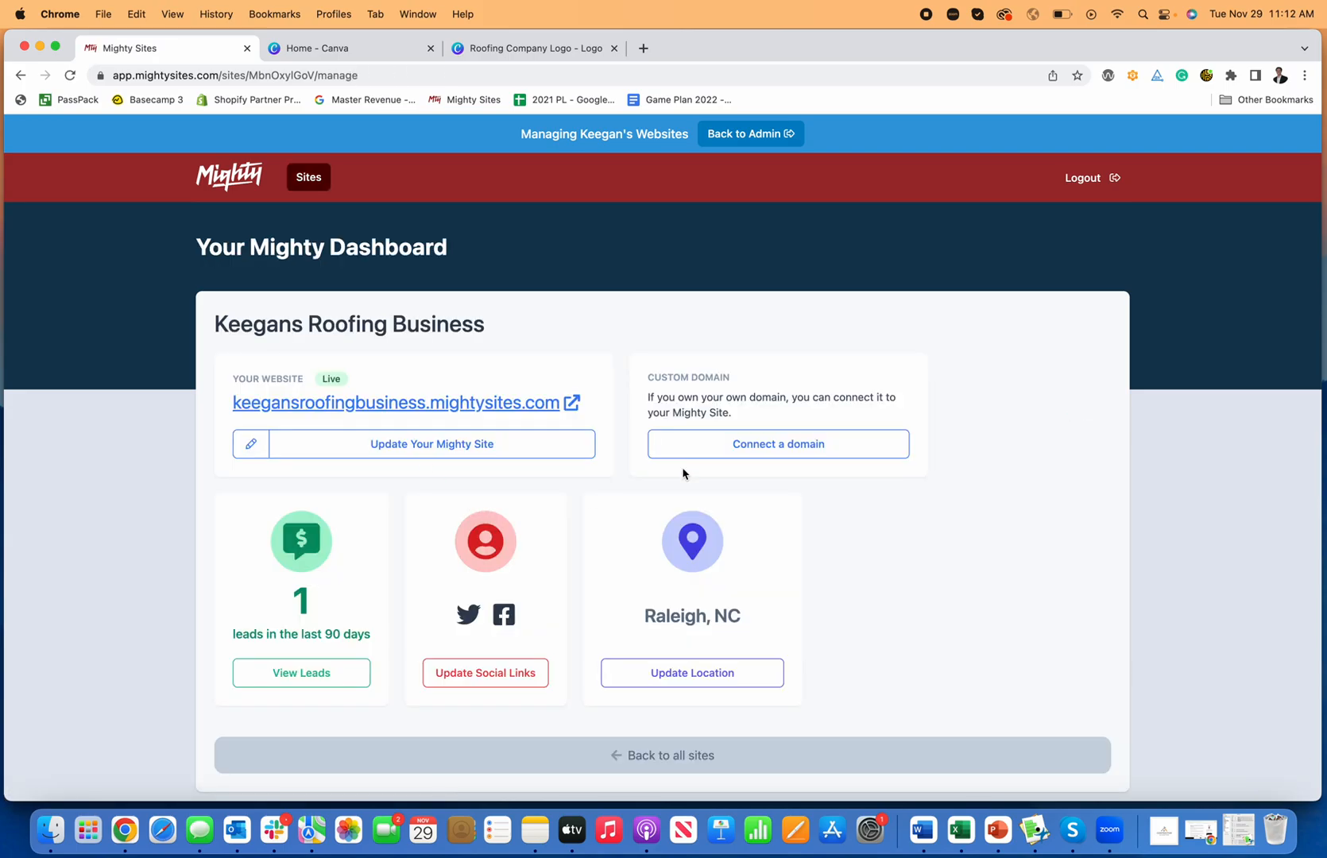
pyautogui.click(760, 453)
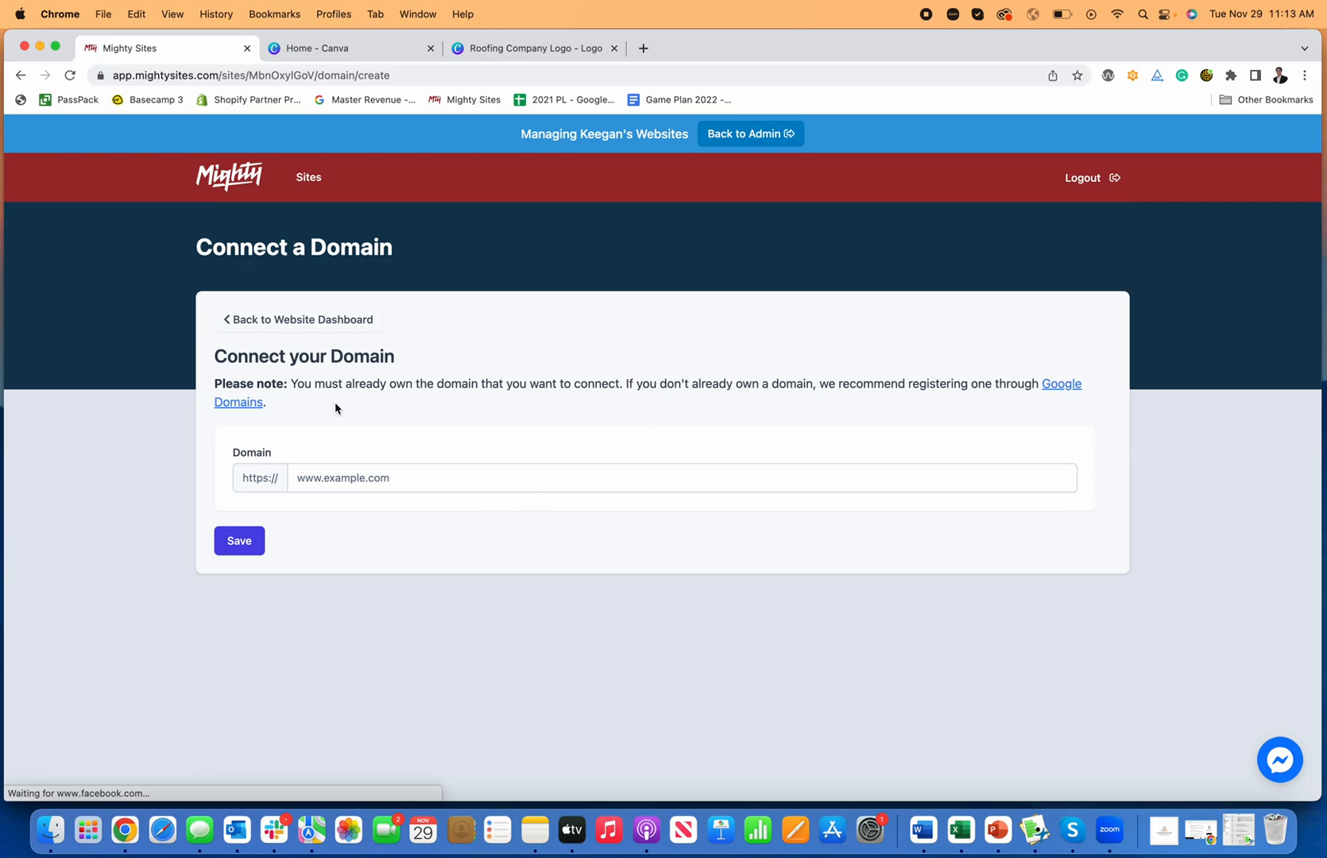
pyautogui.click(317, 320)
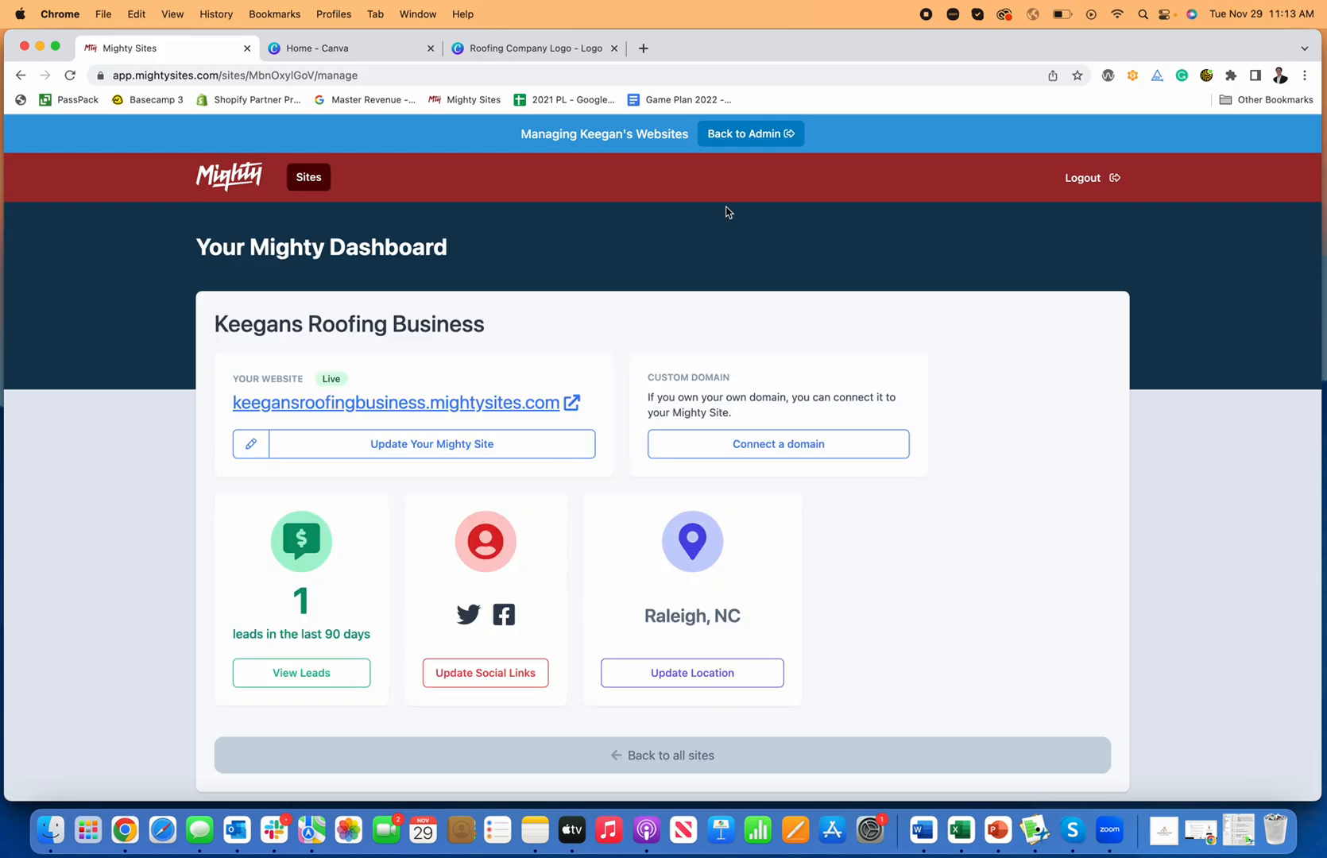
# Step: Reopen the roofing site in edit mode and scroll through its logo, hero and services sections
pyautogui.click(504, 450)
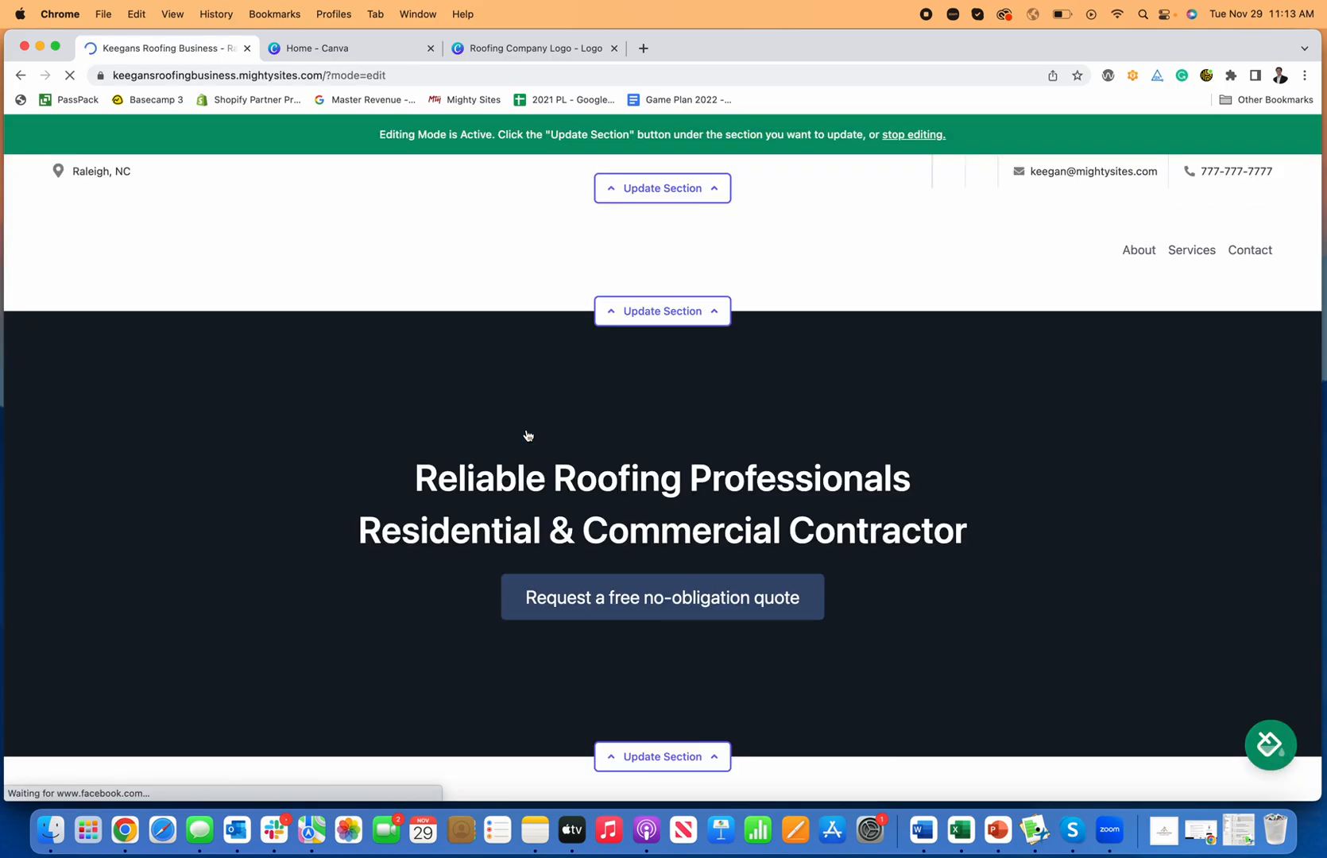
pyautogui.scroll(-3, 657, 363)
pyautogui.scroll(-15, 661, 359)
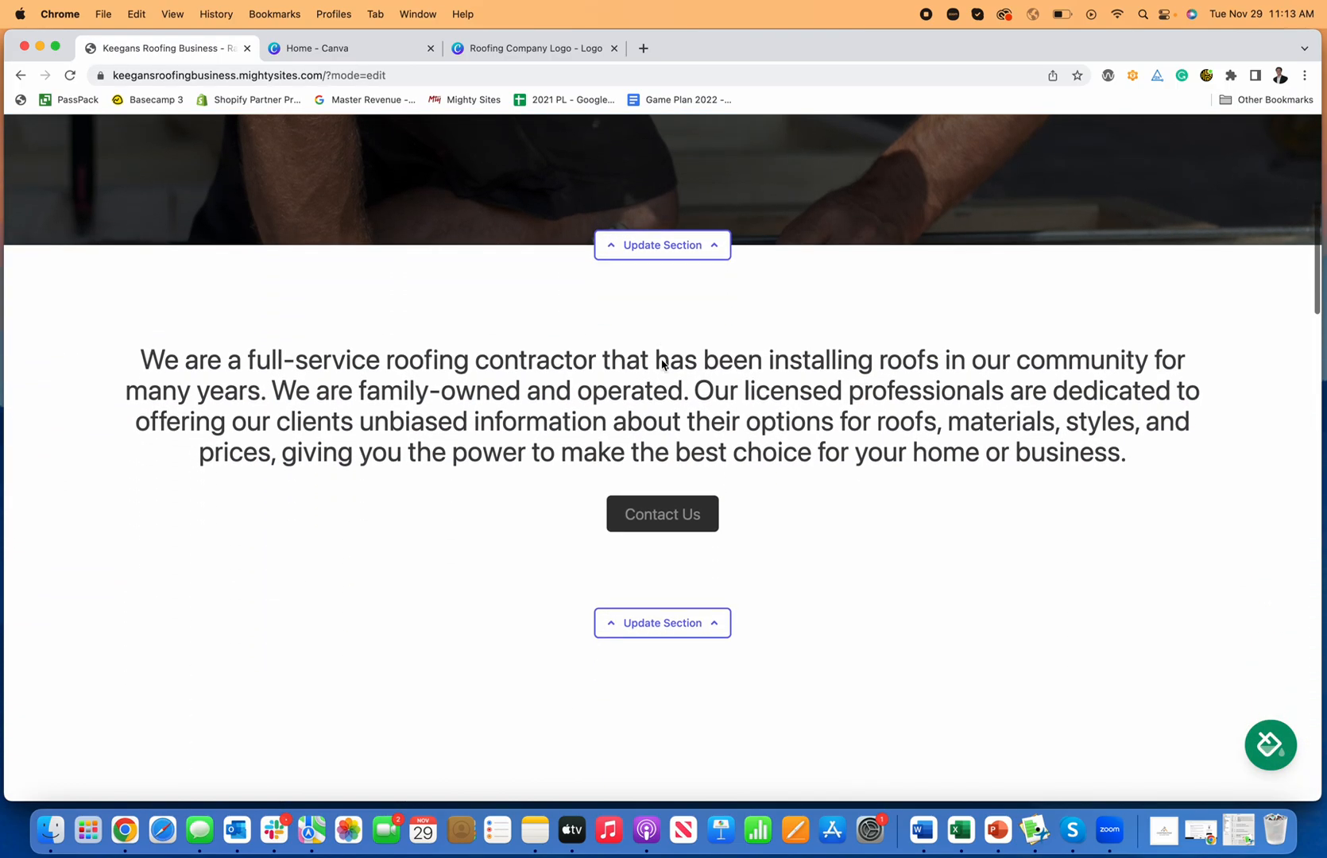
pyautogui.scroll(-10, 662, 364)
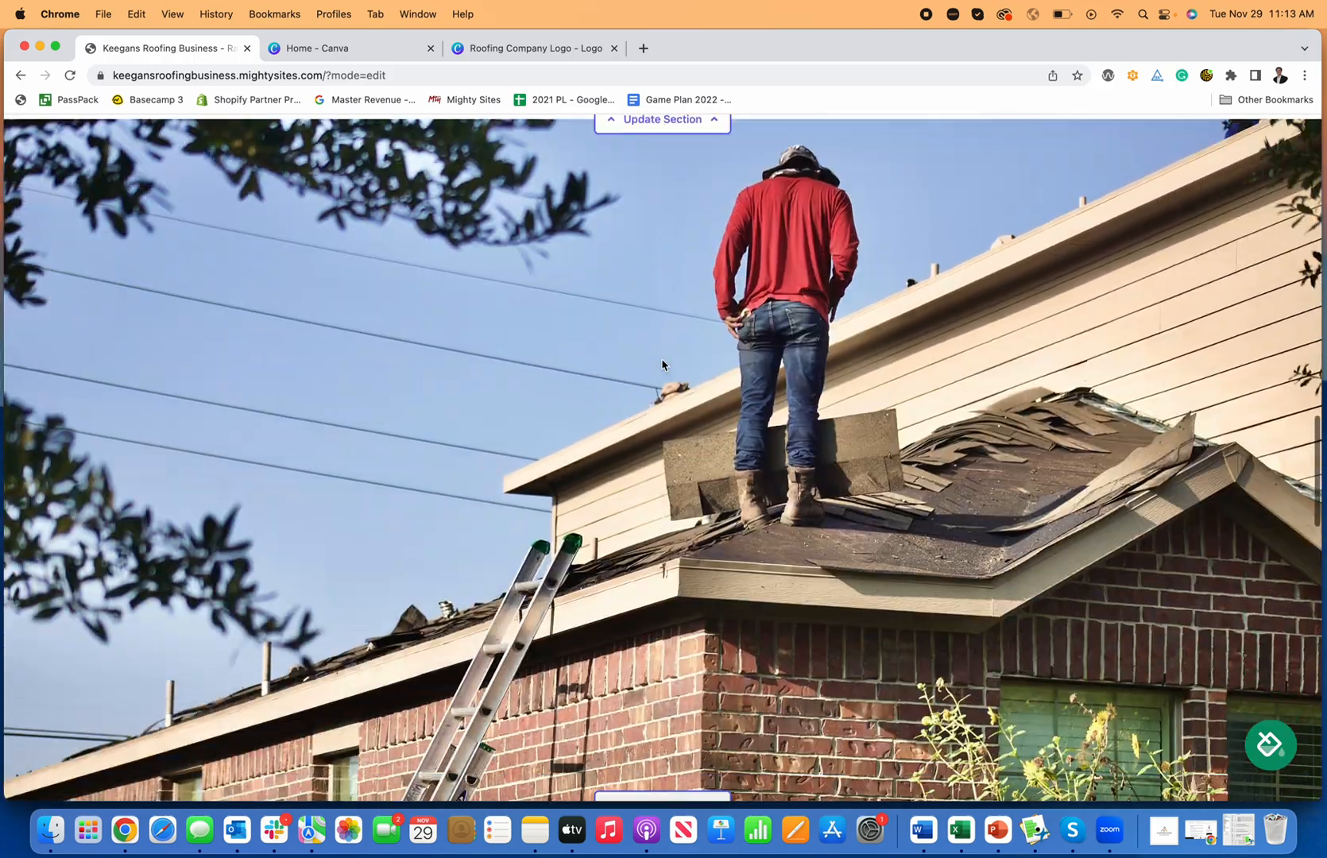
pyautogui.scroll(-12, 663, 365)
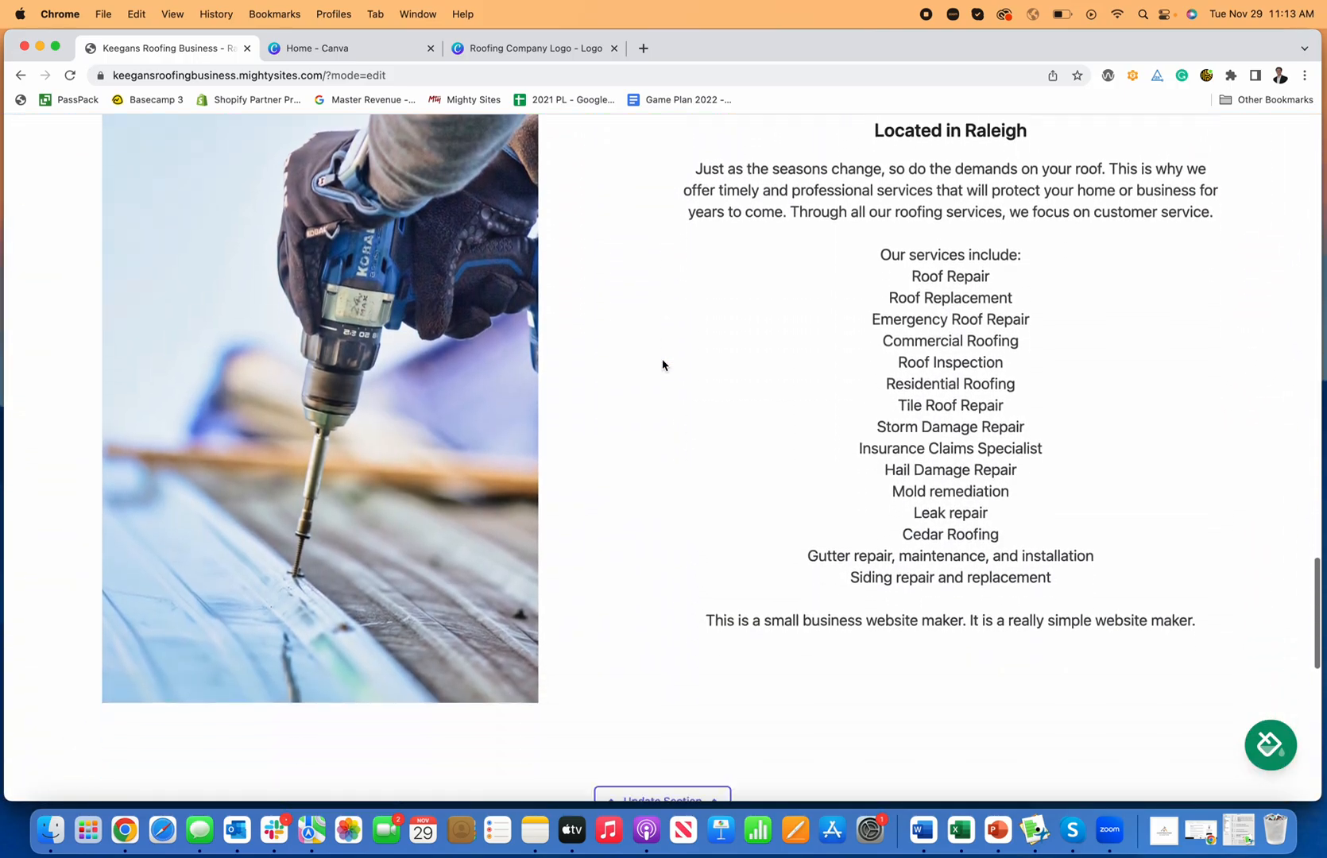
pyautogui.scroll(20, 664, 365)
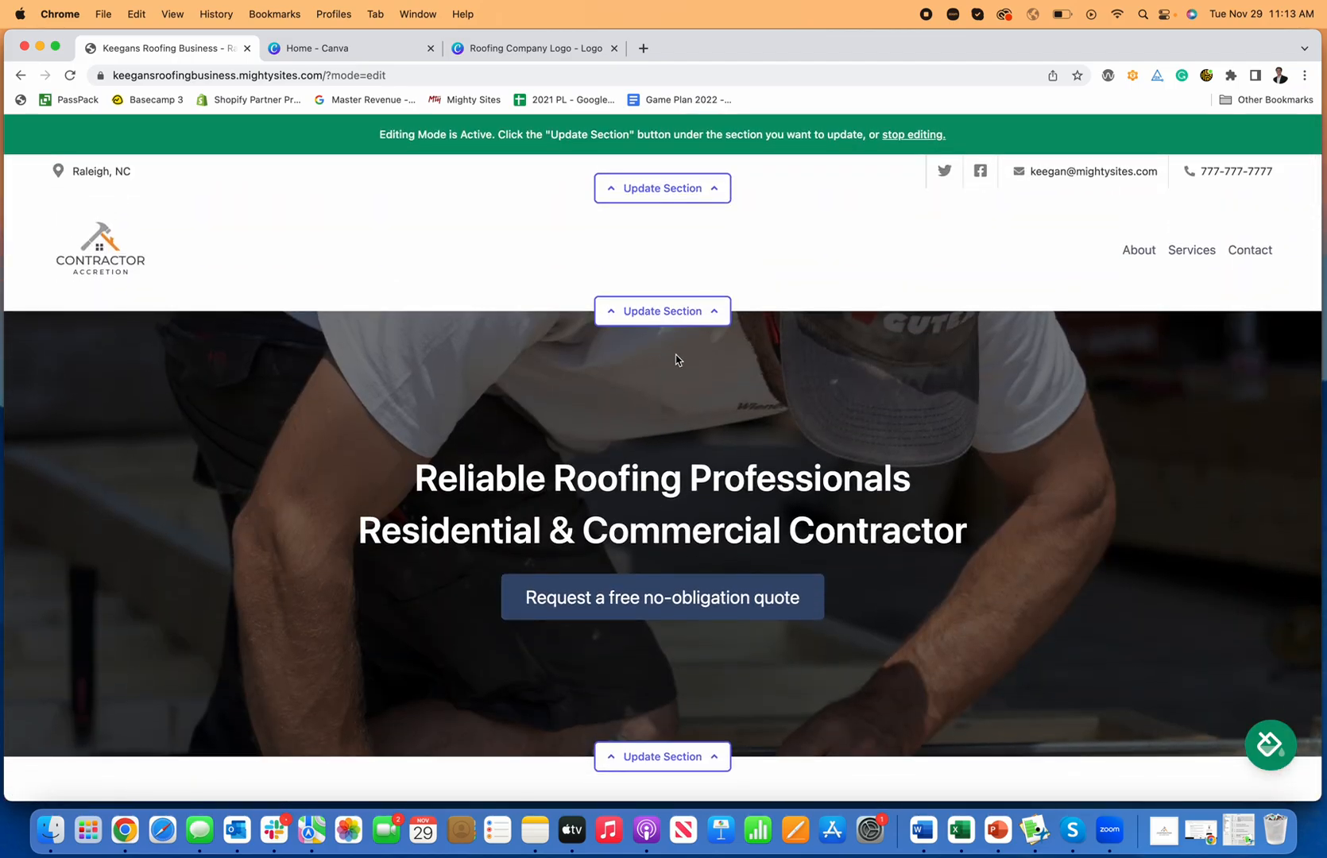
pyautogui.scroll(-2, 691, 358)
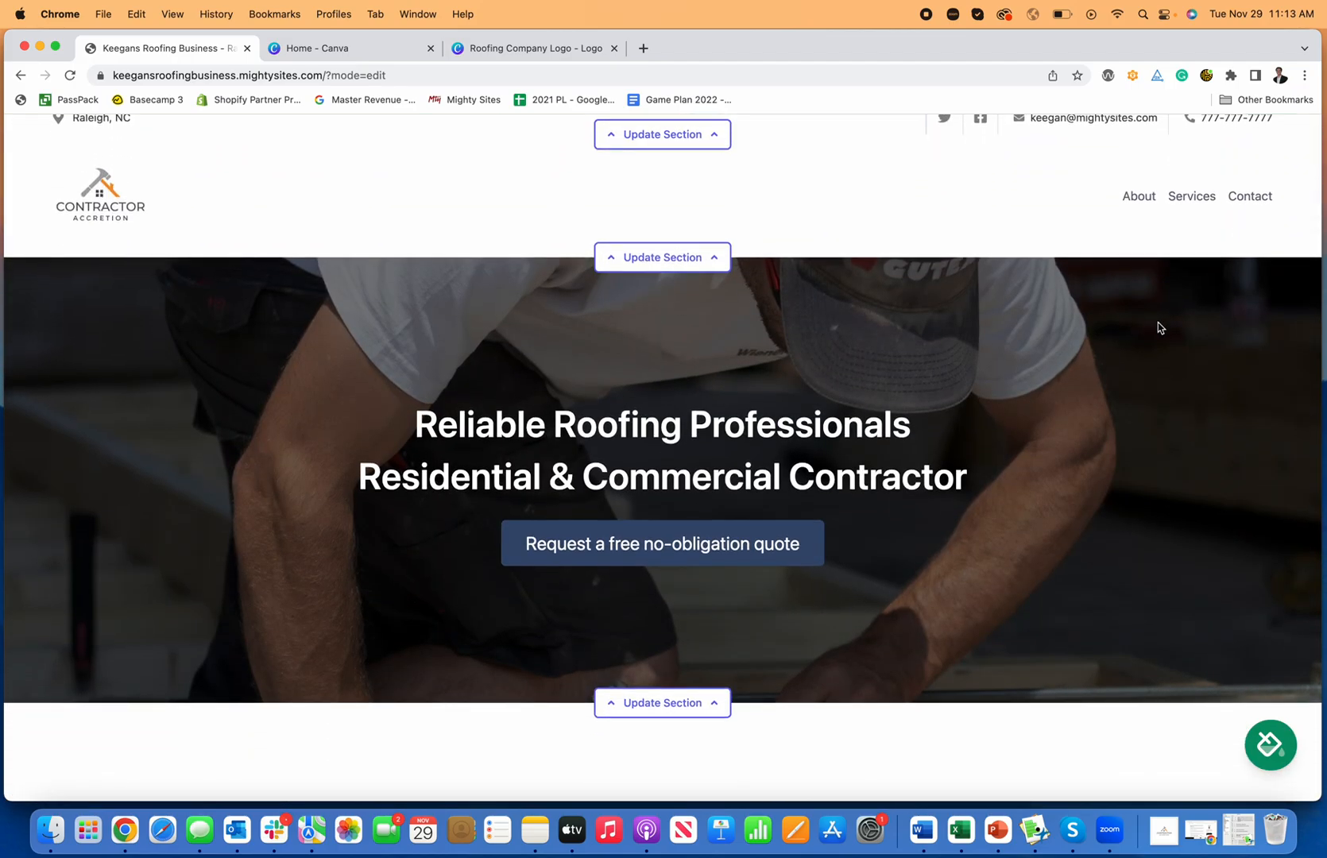
pyautogui.scroll(2, 1160, 327)
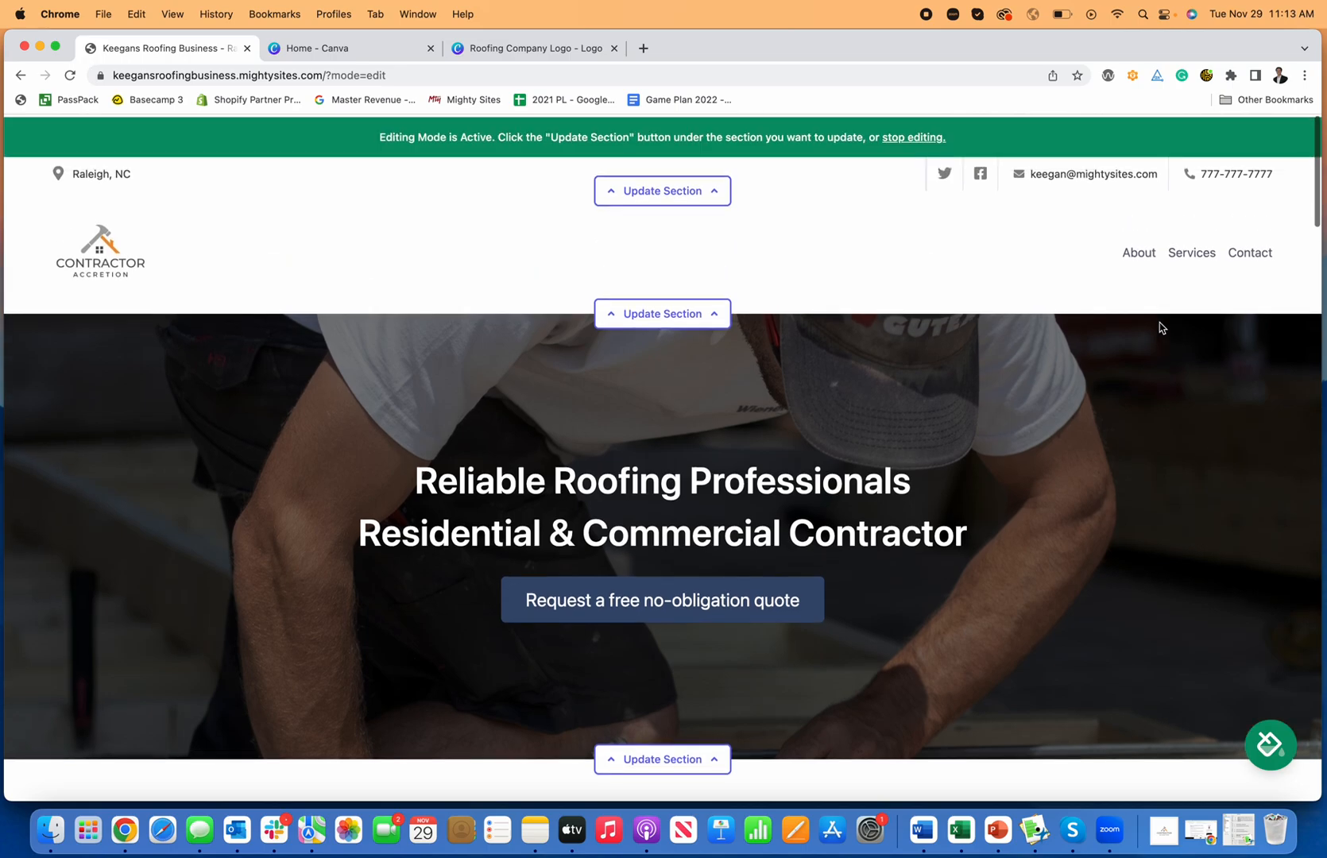
pyautogui.scroll(-2, 1160, 327)
pyautogui.scroll(-18, 1159, 327)
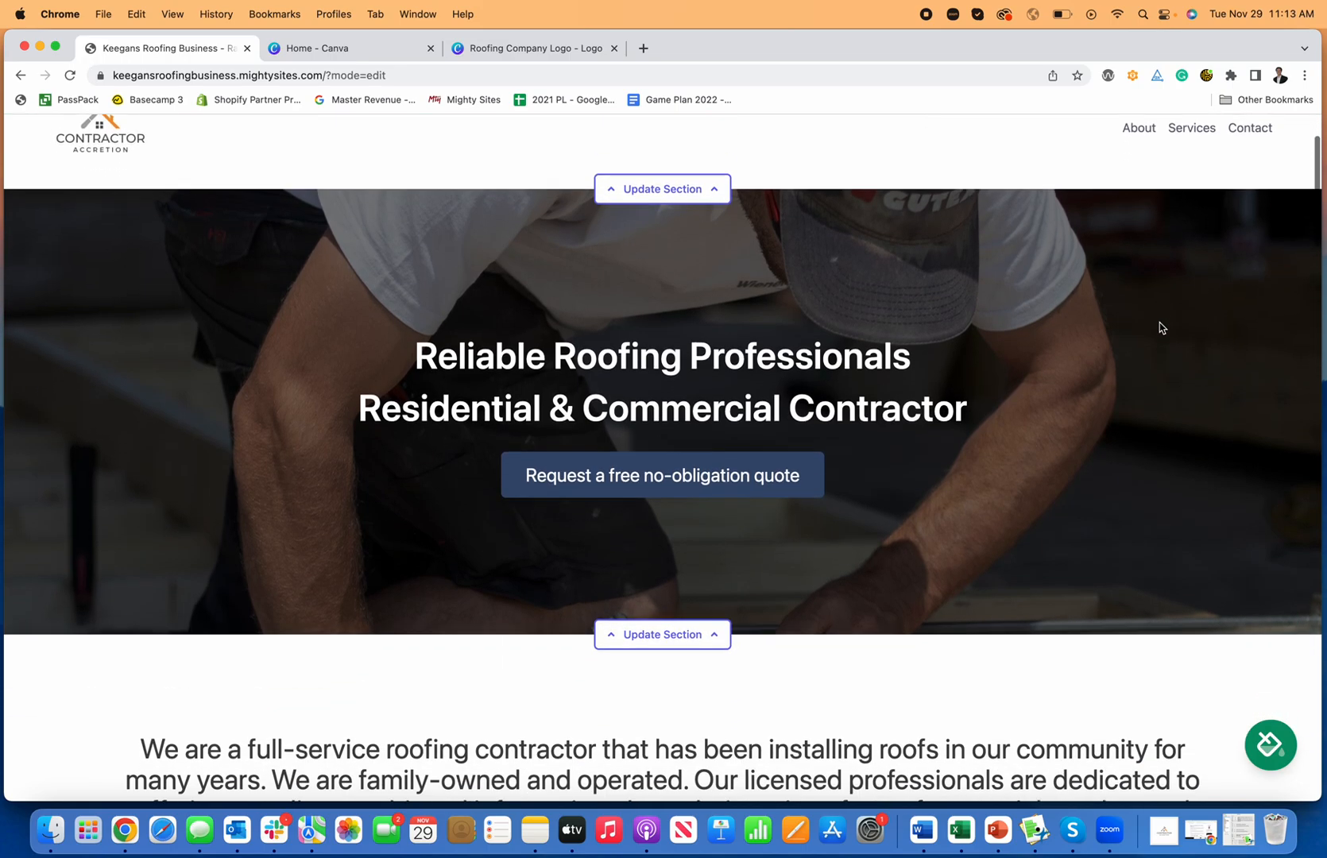
pyautogui.scroll(-20, 1160, 322)
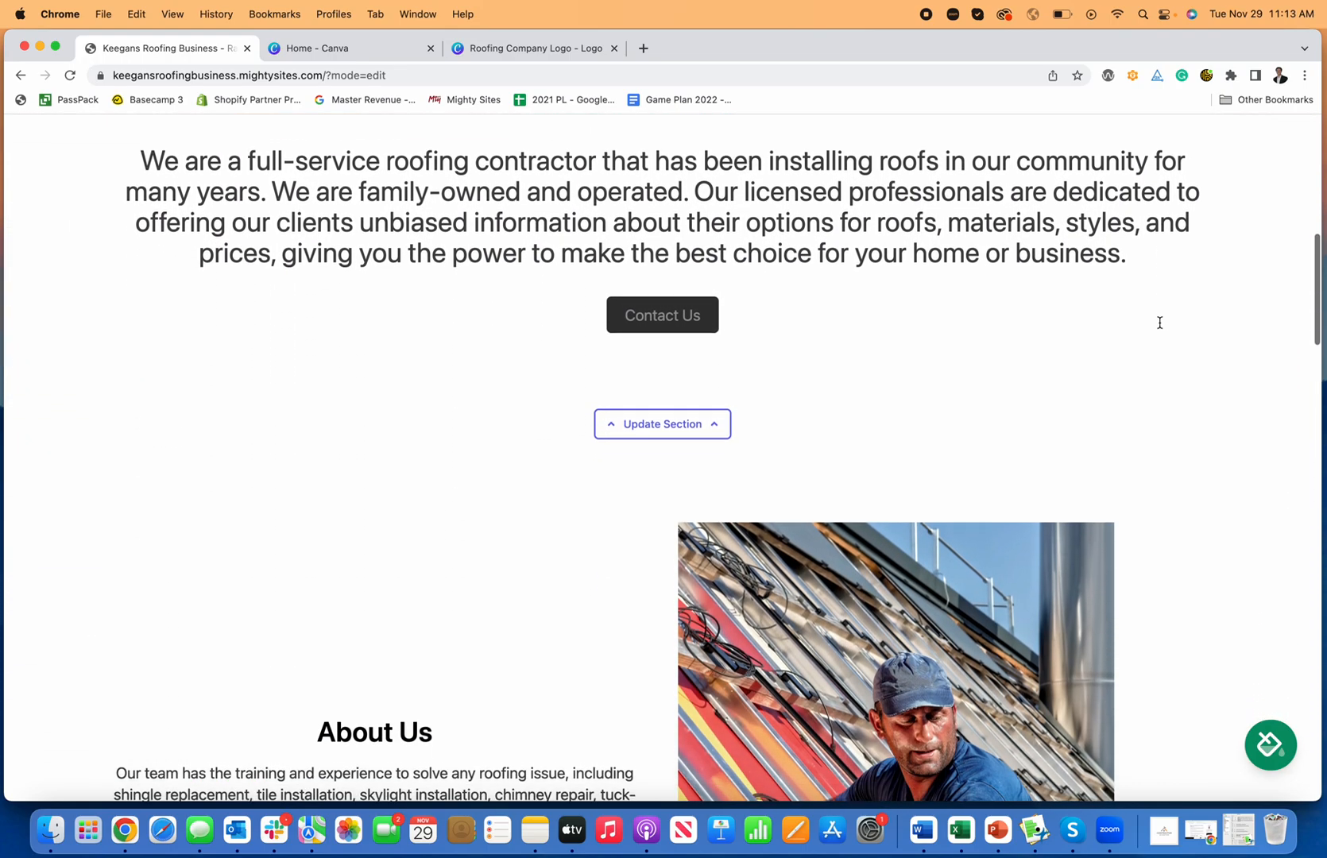
pyautogui.scroll(20, 1161, 324)
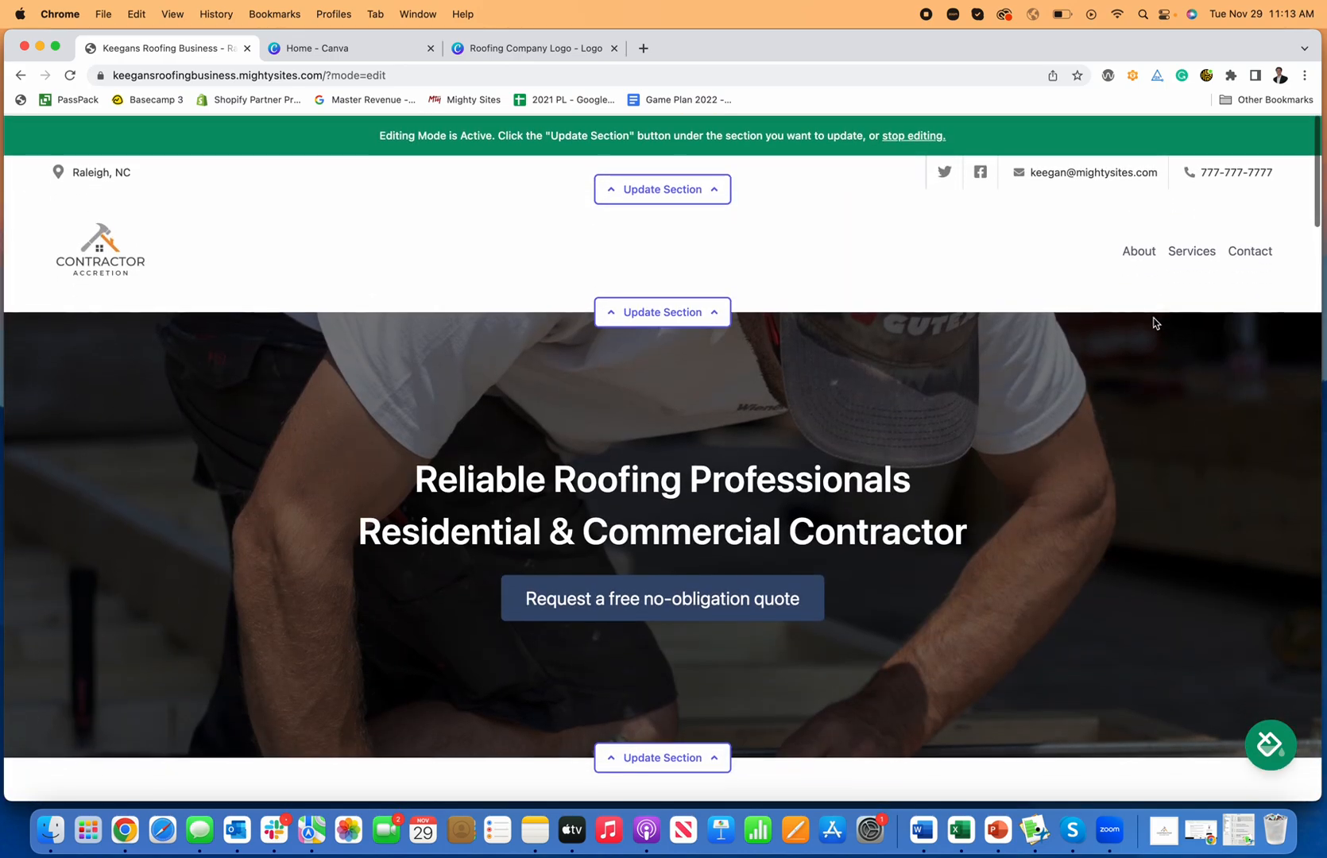